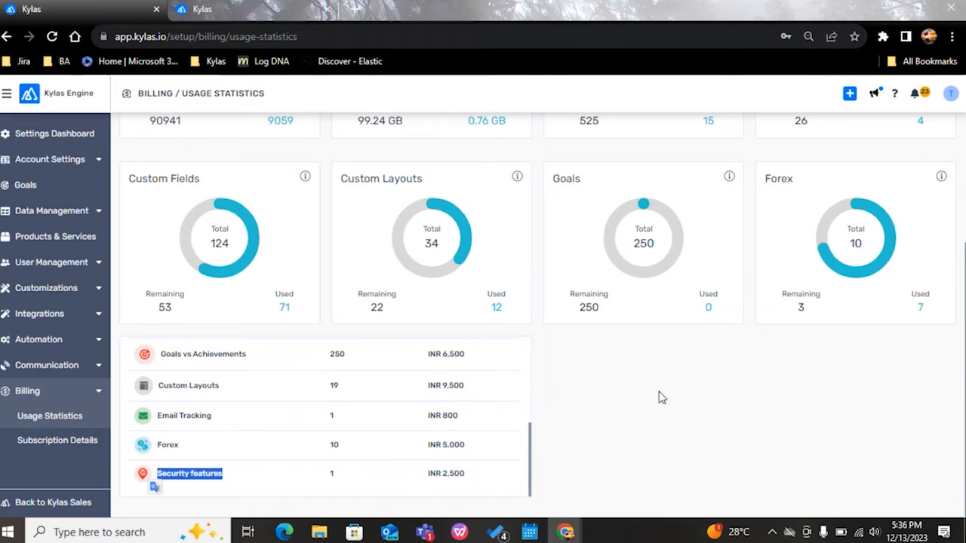
# Step: Highlight the Security features add-on in the add-on list of the billing usage statistics
pyautogui.click(399, 478)
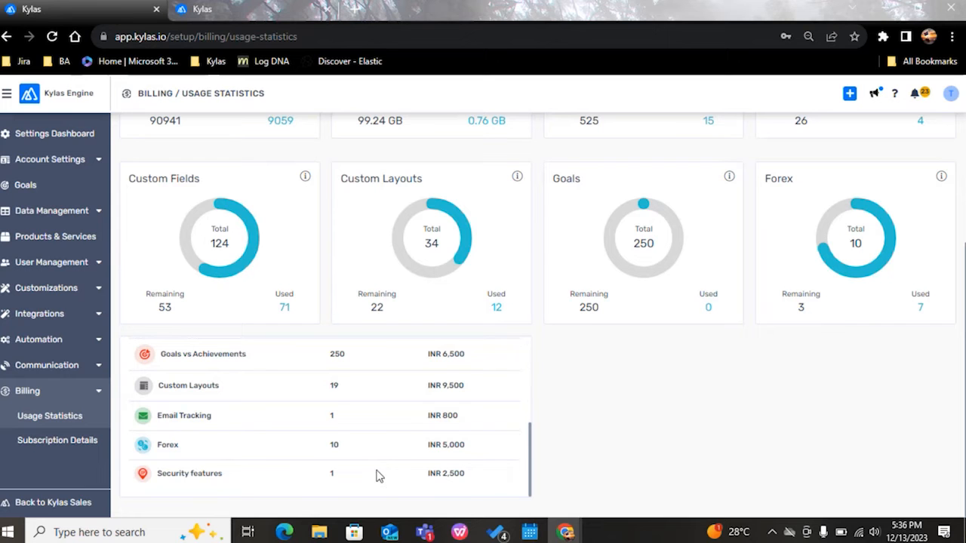
pyautogui.moveTo(237, 482); pyautogui.dragTo(155, 482)
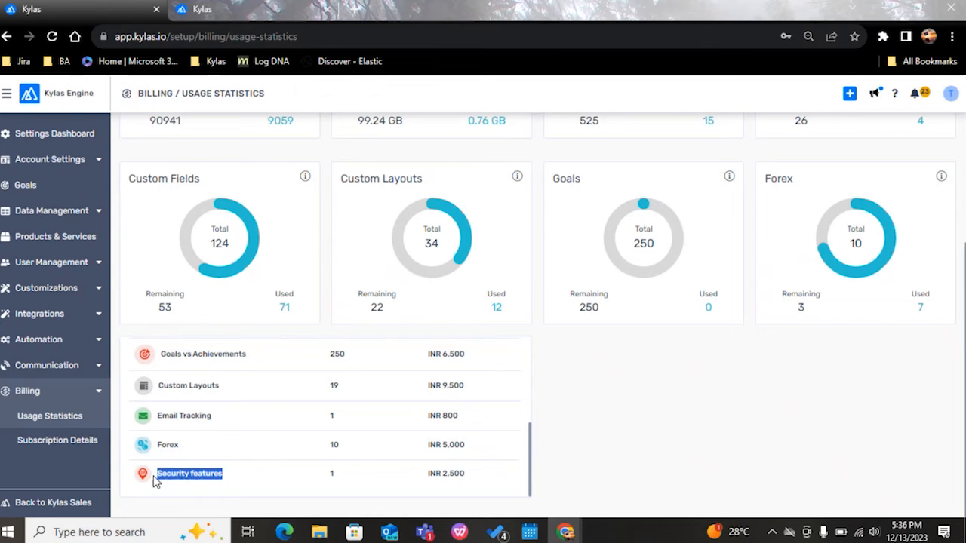
pyautogui.click(381, 437)
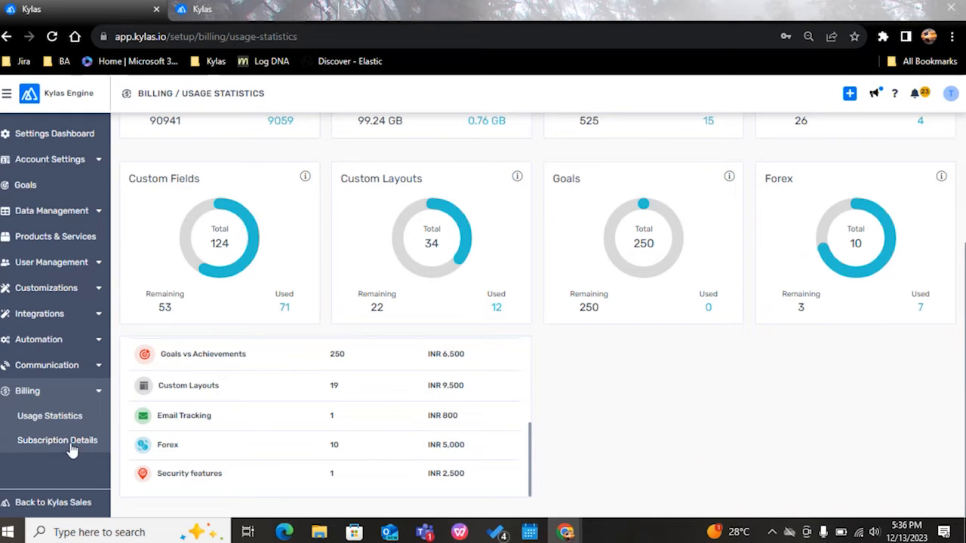
# Step: Return to Kylas Sales and view the Leads, Deals and Contacts lists in turn
pyautogui.click(41, 502)
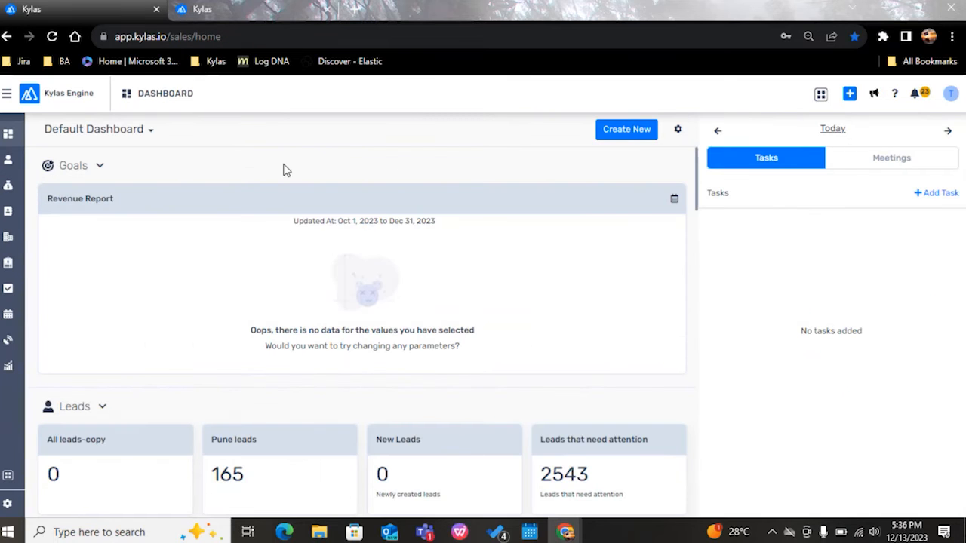
pyautogui.click(9, 161)
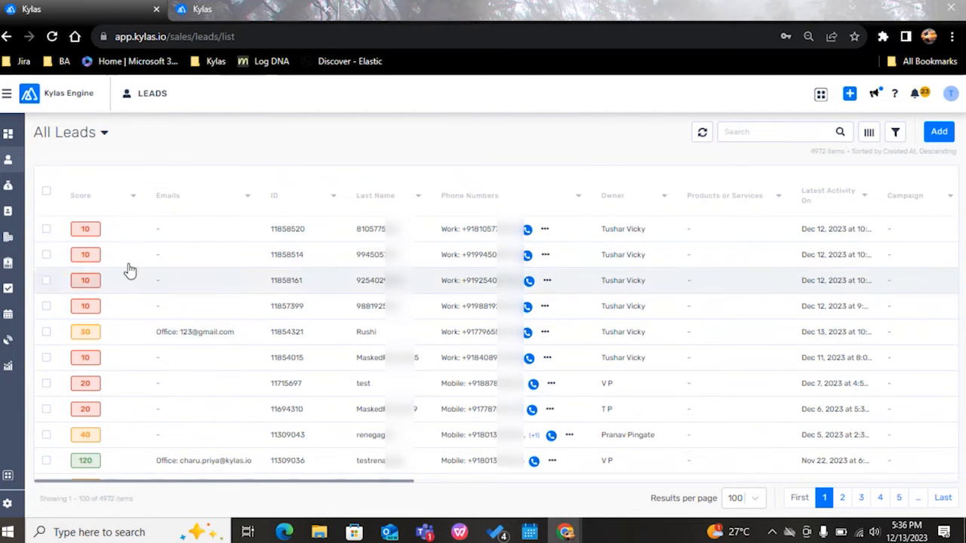
pyautogui.click(19, 192)
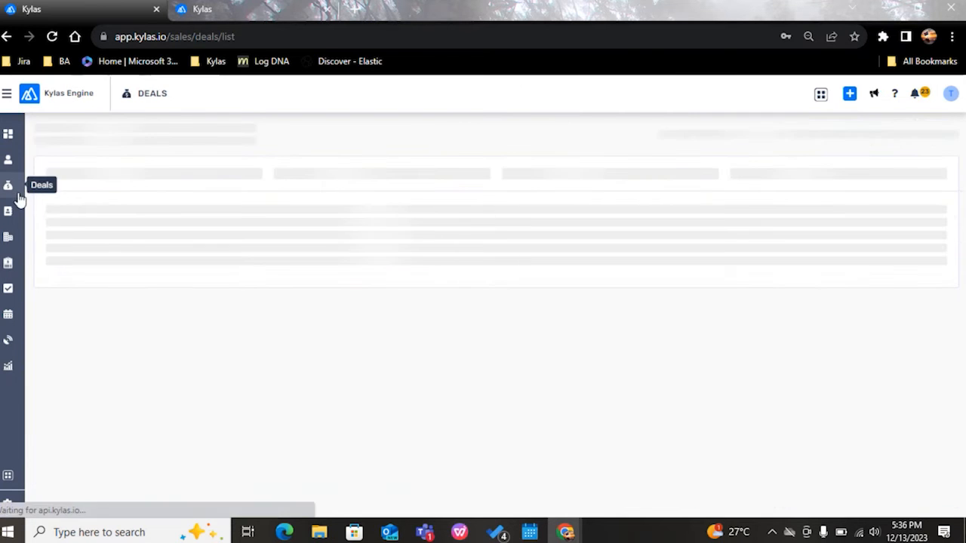
pyautogui.click(10, 212)
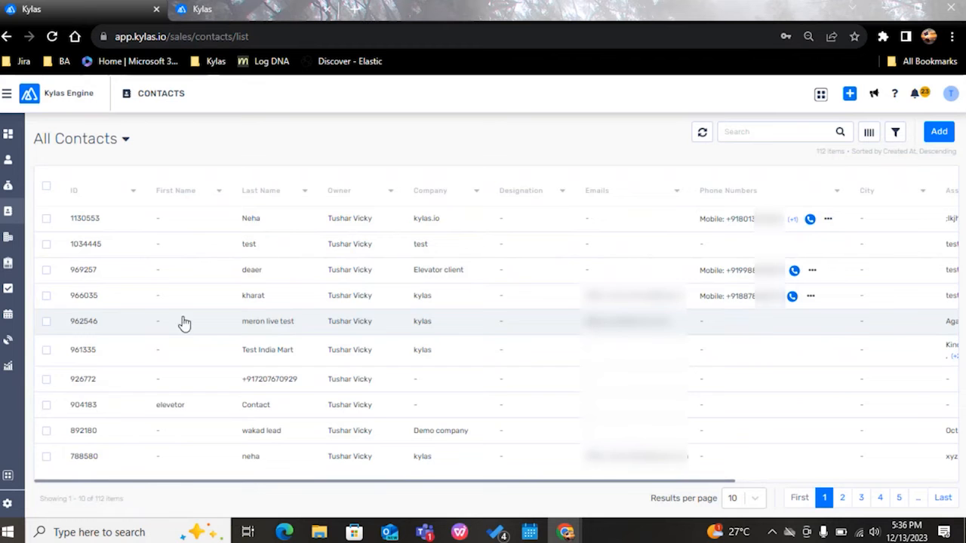
# Step: Open the communication call logs and look through the logged calls on the first page
pyautogui.moveTo(15, 347)
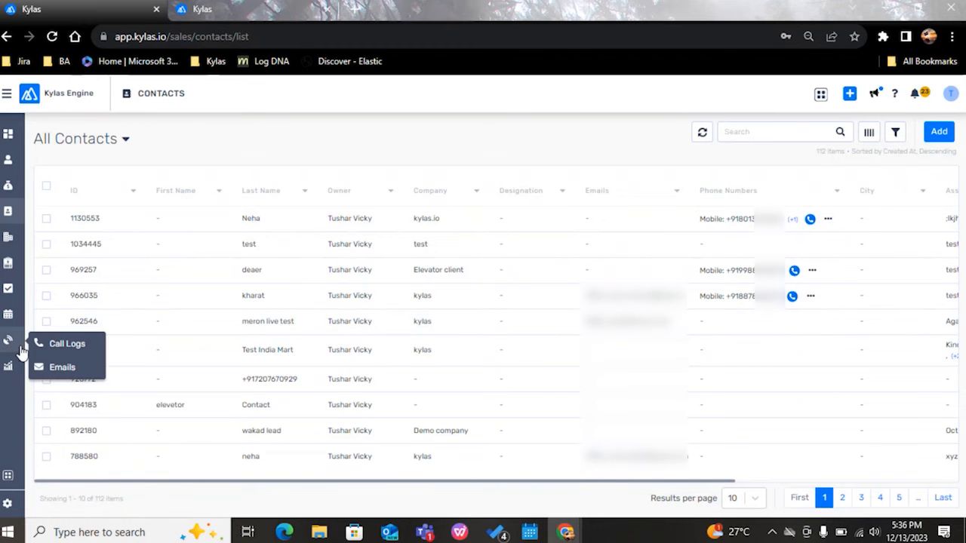
pyautogui.click(56, 346)
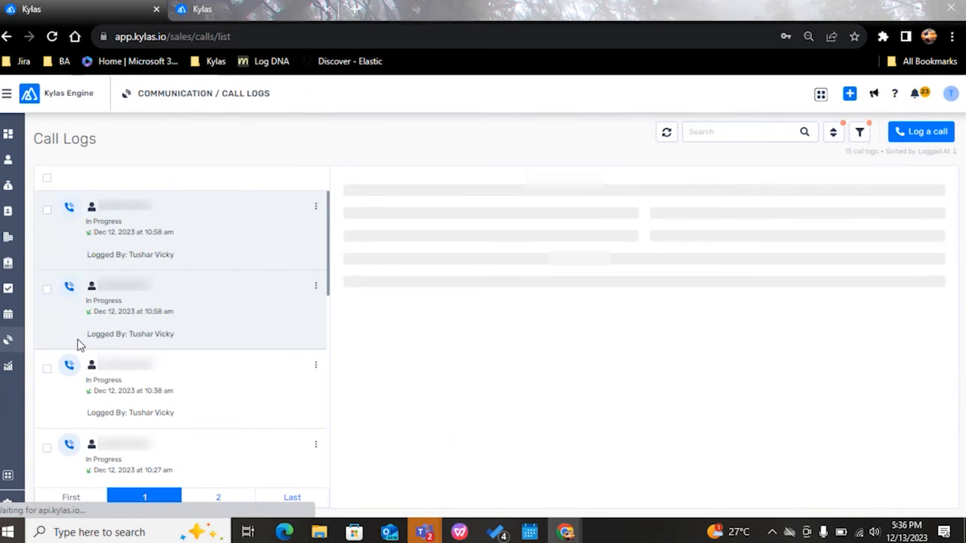
pyautogui.scroll(-1, 182, 349)
pyautogui.scroll(-3, 181, 349)
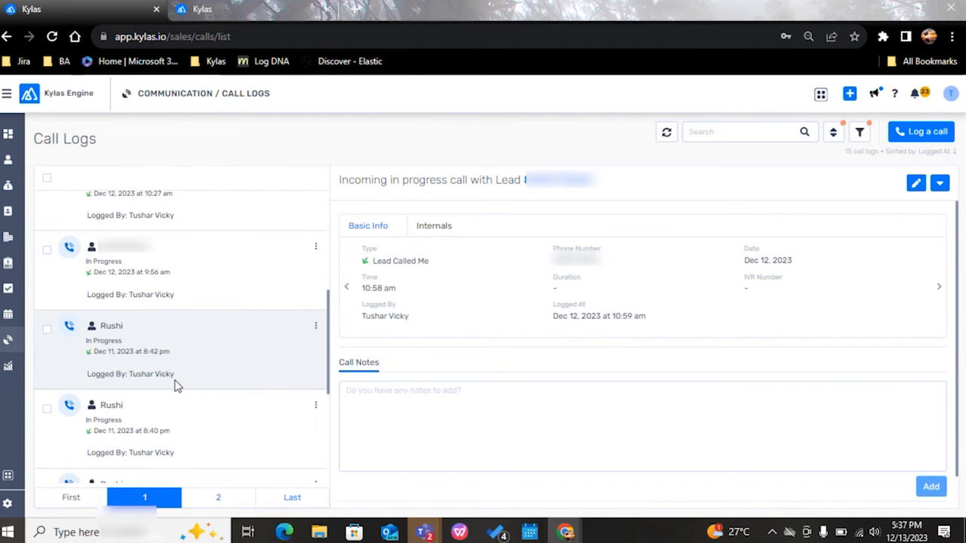
pyautogui.scroll(-3, 175, 387)
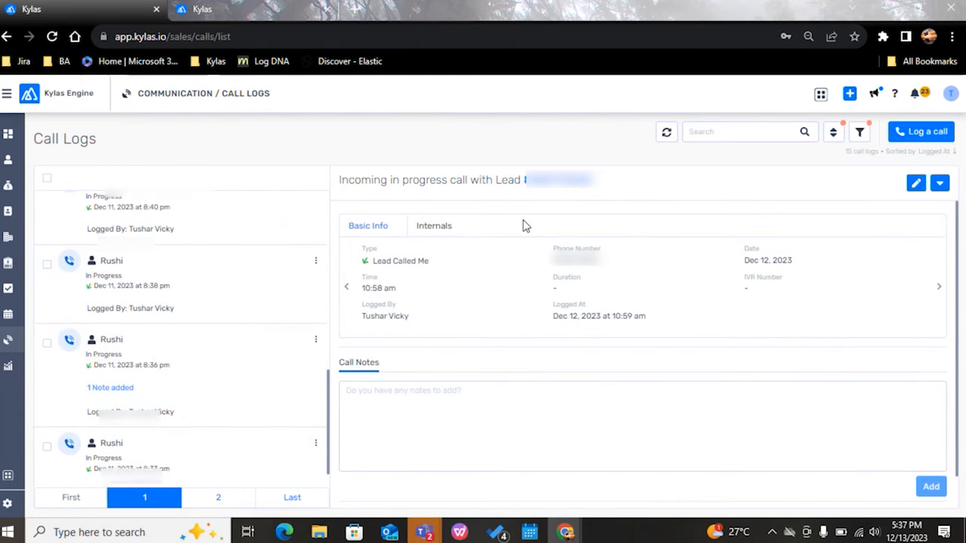
pyautogui.scroll(8, 209, 276)
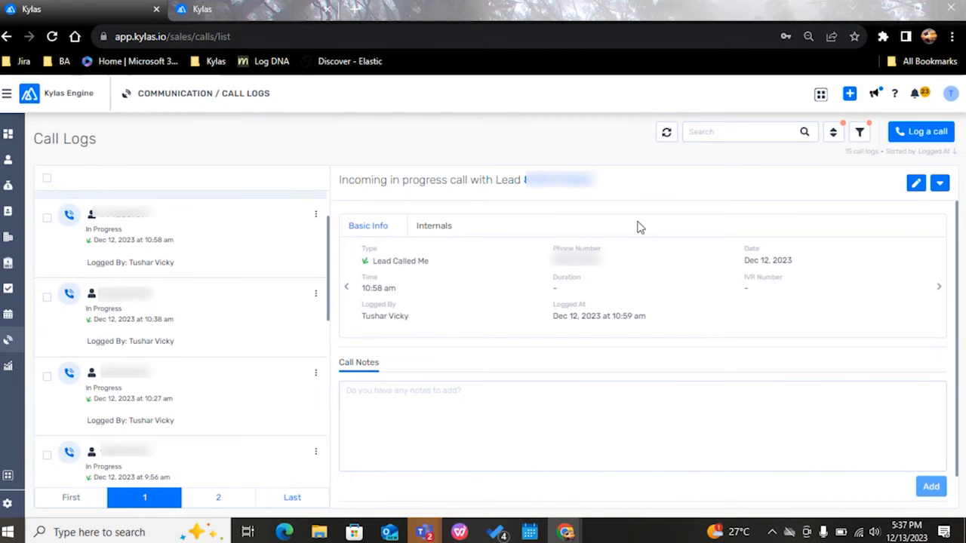
# Step: Search the leads by a phone number and open the matching lead's details
pyautogui.click(9, 159)
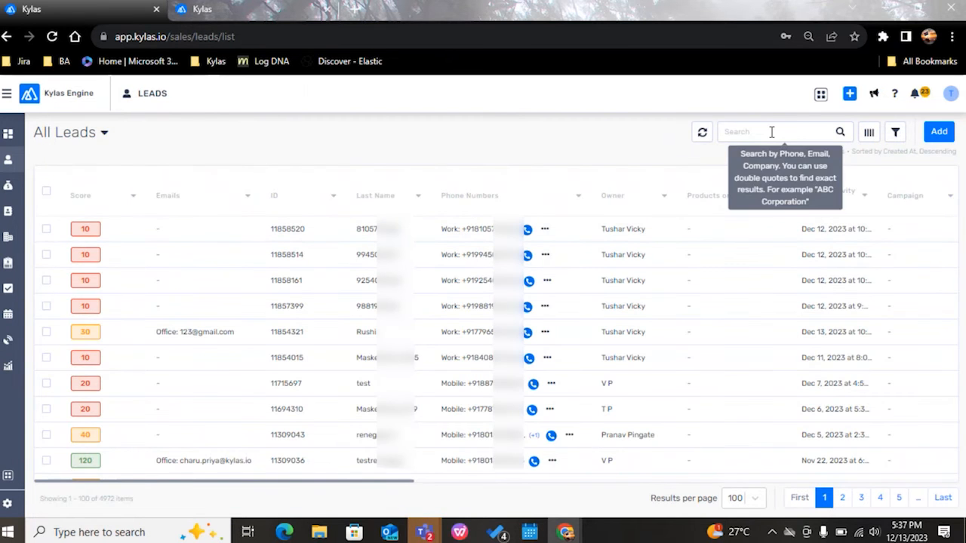
pyautogui.click(771, 132)
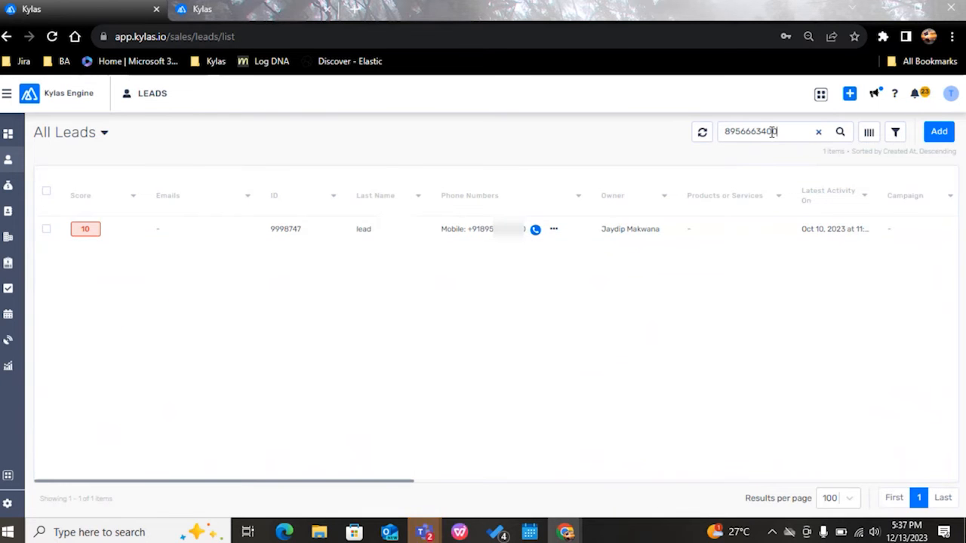
pyautogui.click(412, 234)
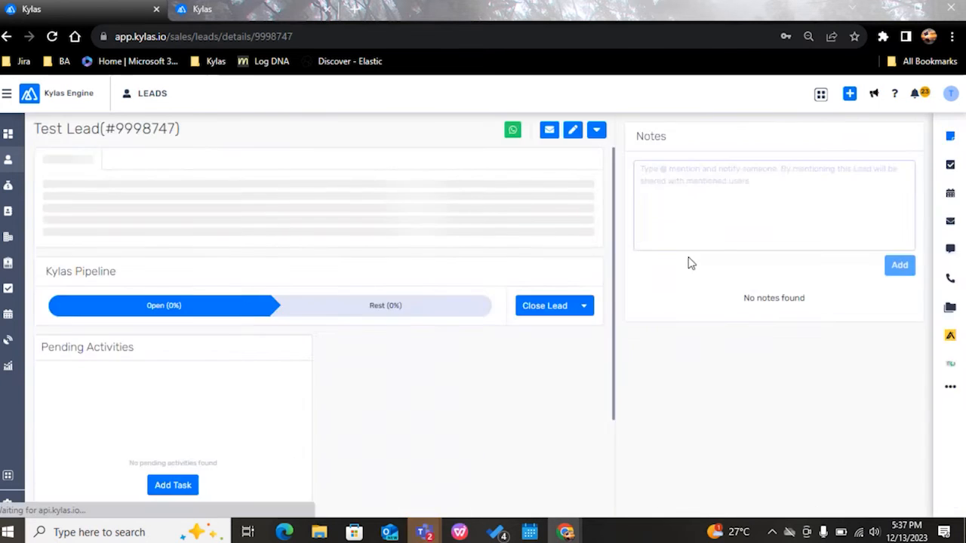
# Step: Show the lead's call logs, examine the phone number in the first call's details and close them
pyautogui.click(950, 278)
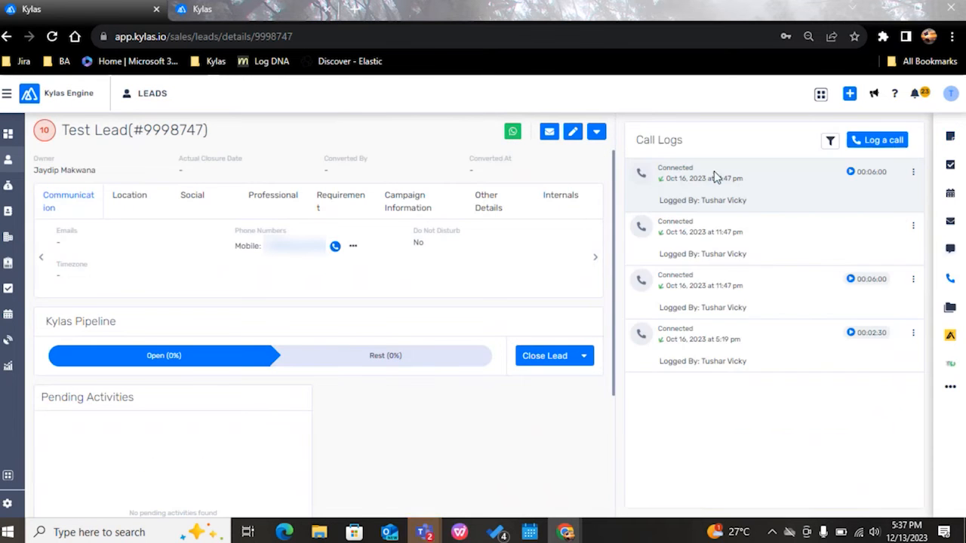
pyautogui.click(716, 177)
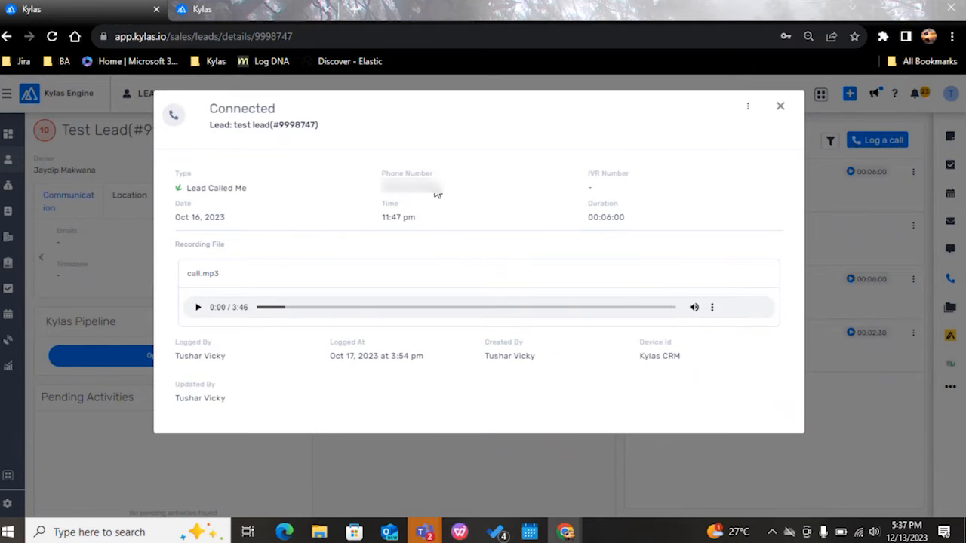
pyautogui.moveTo(436, 189); pyautogui.dragTo(382, 188)
pyautogui.click(779, 110)
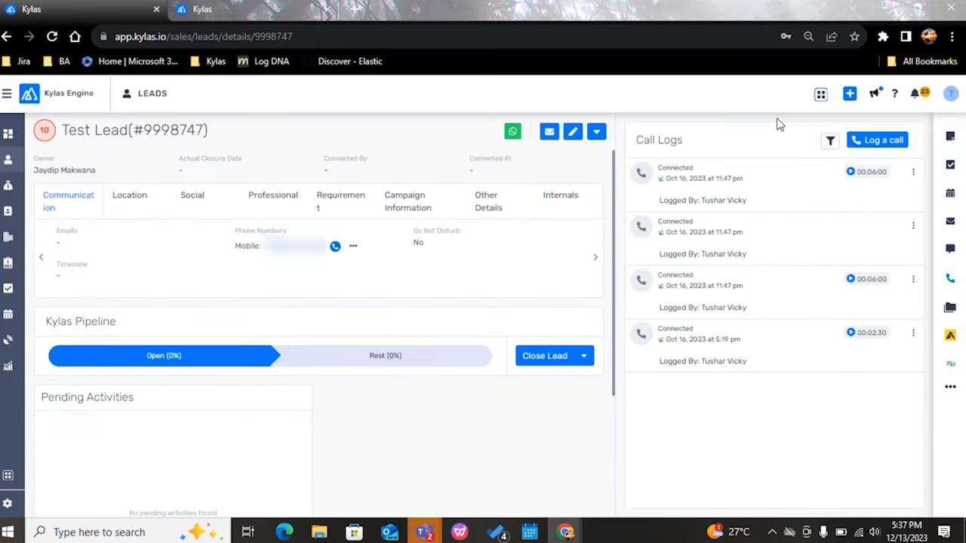
# Step: Show the lead's messages, highlight the recipient number in the Oct 30, 2023 message's details and close them
pyautogui.click(952, 252)
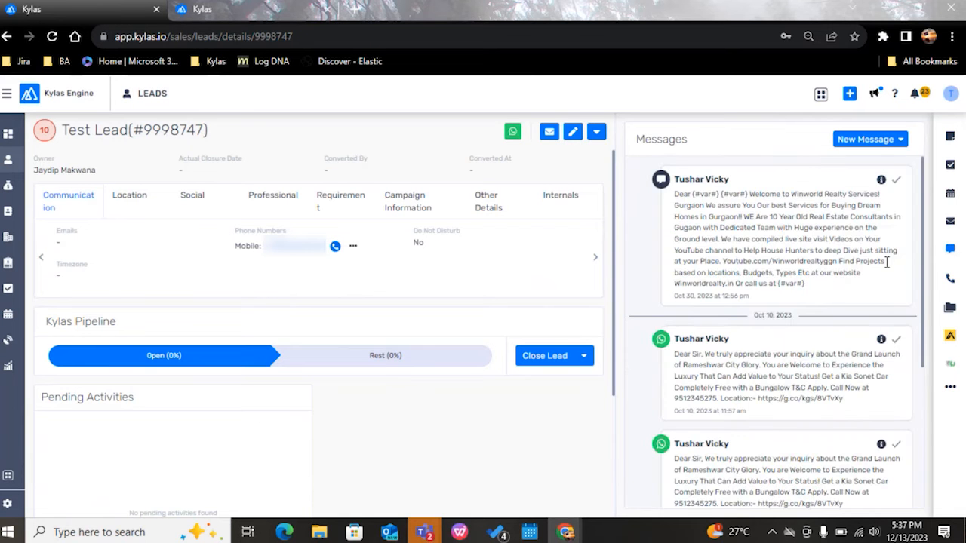
pyautogui.click(880, 181)
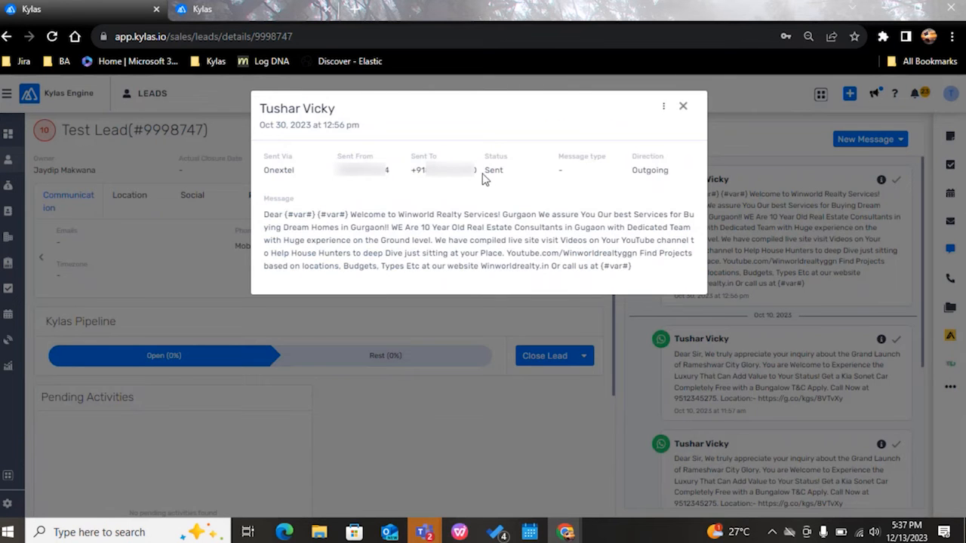
pyautogui.moveTo(480, 176); pyautogui.dragTo(423, 169)
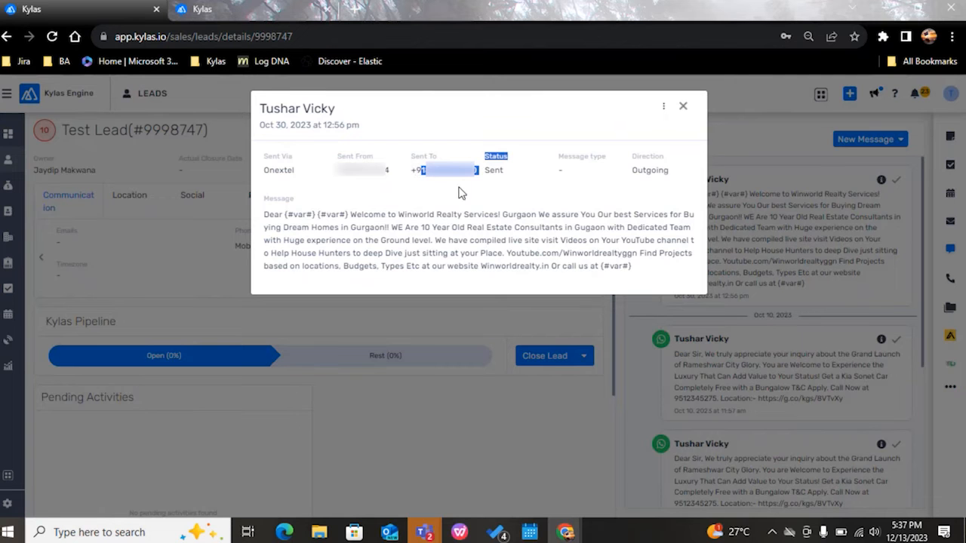
pyautogui.click(683, 107)
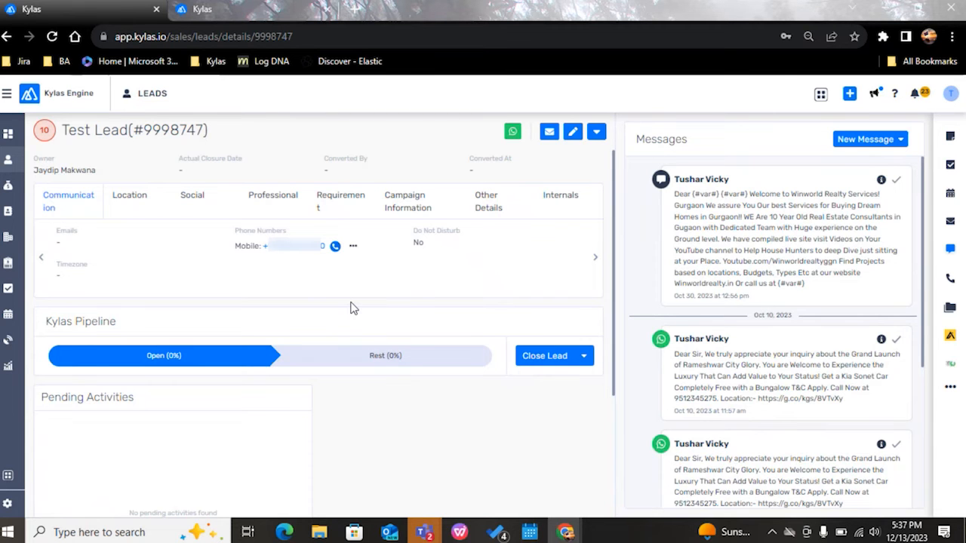
# Step: Switch to Kylas Marketplace, list the installed apps and open the details of Kylas Caller
pyautogui.click(6, 98)
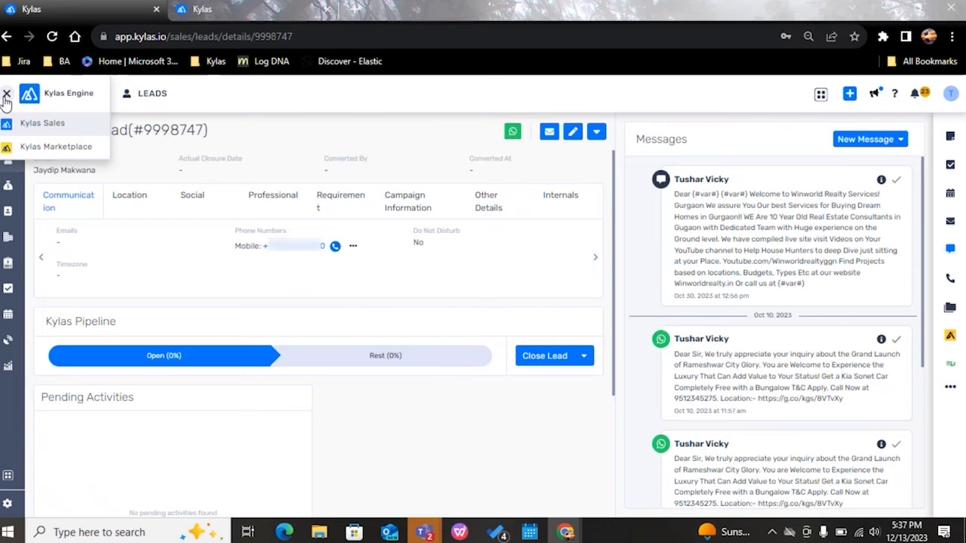
pyautogui.click(39, 149)
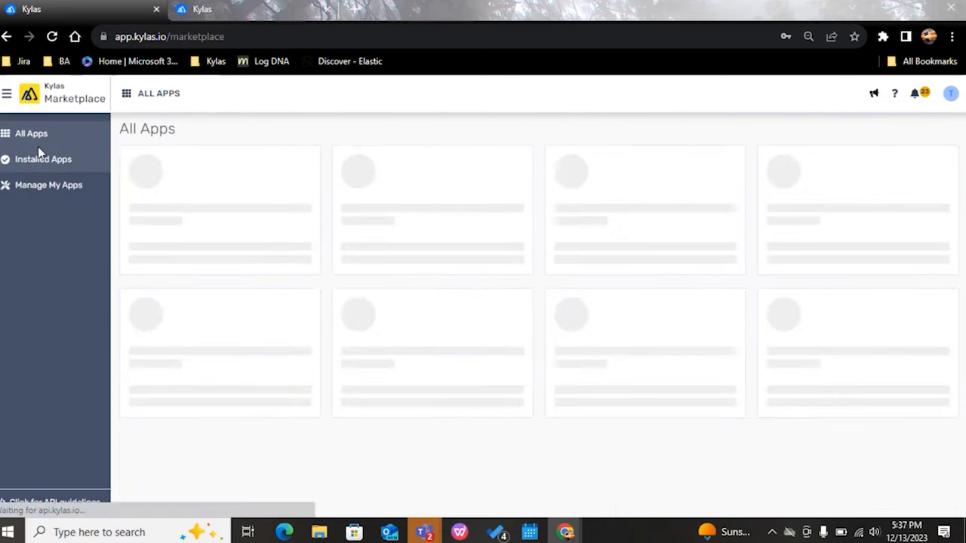
pyautogui.click(42, 166)
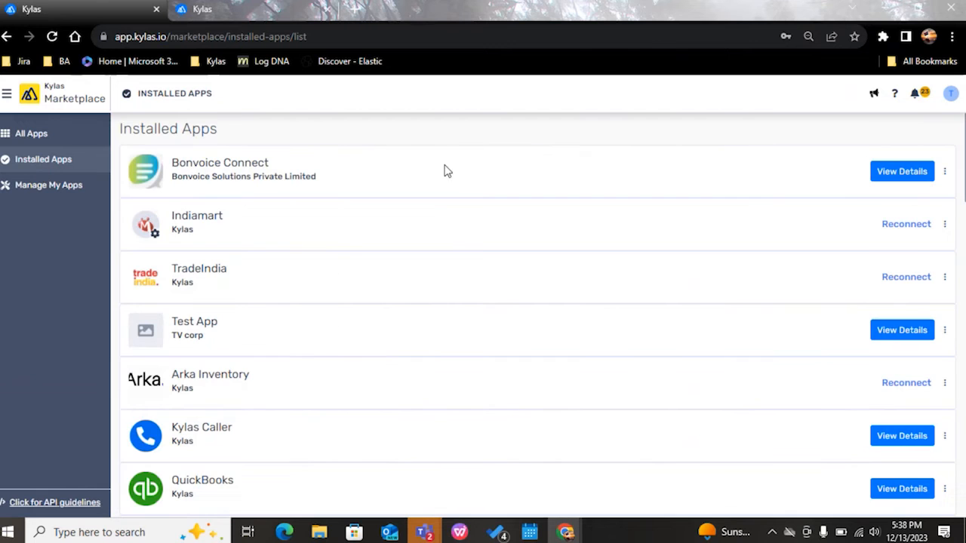
pyautogui.scroll(-1, 177, 417)
pyautogui.moveTo(255, 356); pyautogui.dragTo(171, 356)
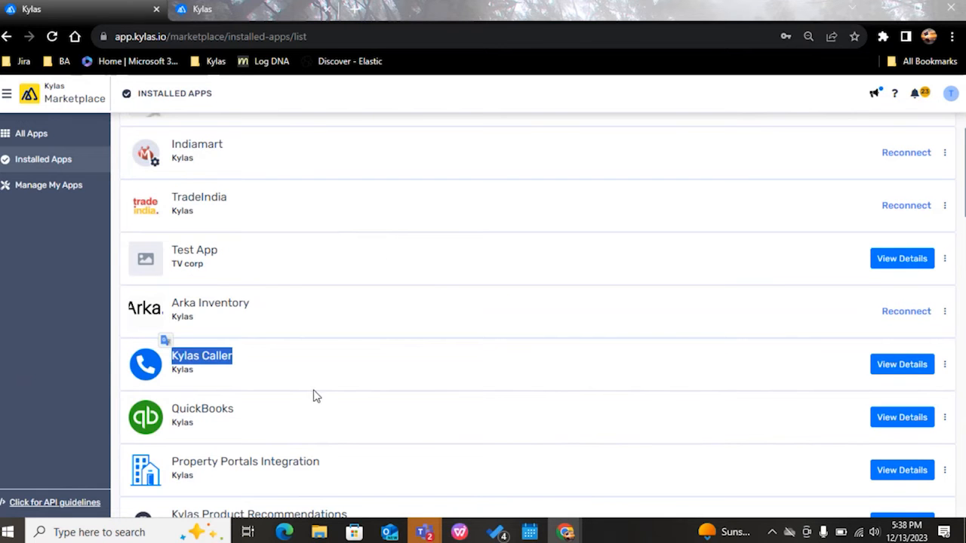
pyautogui.click(911, 366)
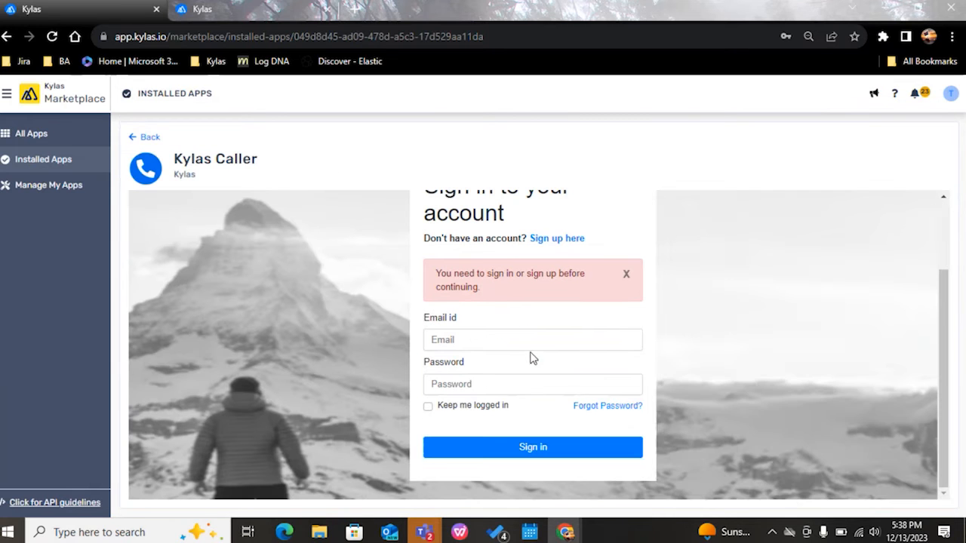
# Step: Sign in to Kylas Caller with the saved account e-mail and password and view the customer numbers in its call logs
pyautogui.click(503, 332)
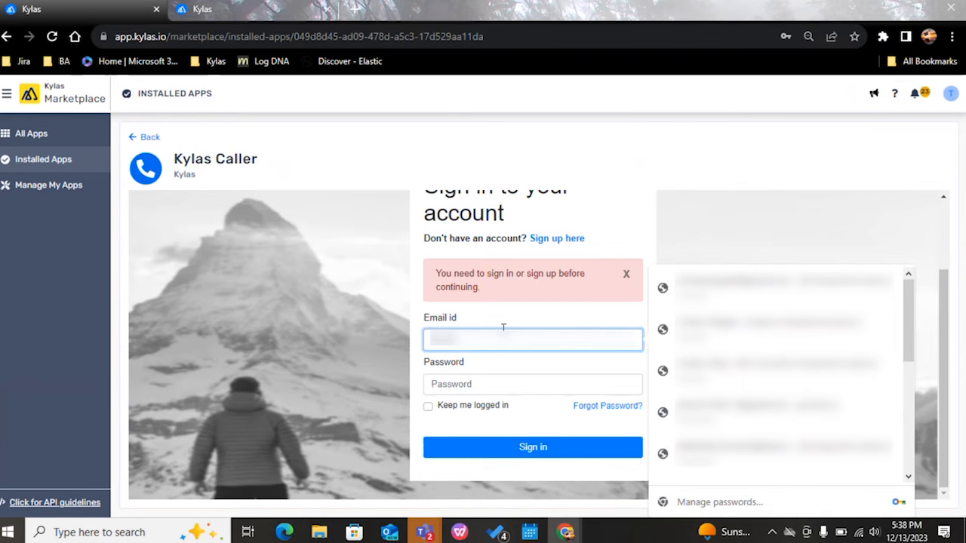
pyautogui.press('Down')
pyautogui.press('Return')
pyautogui.press('Return')
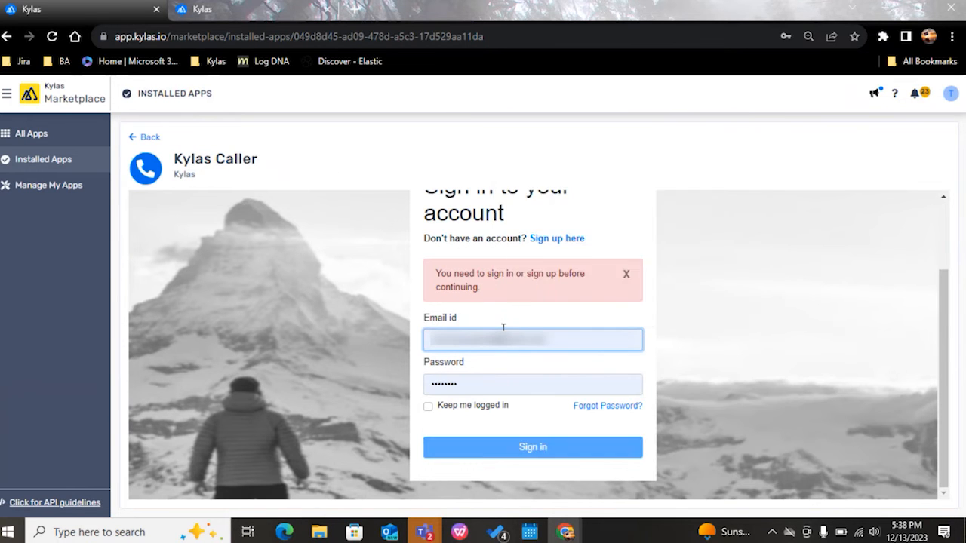
pyautogui.click(168, 206)
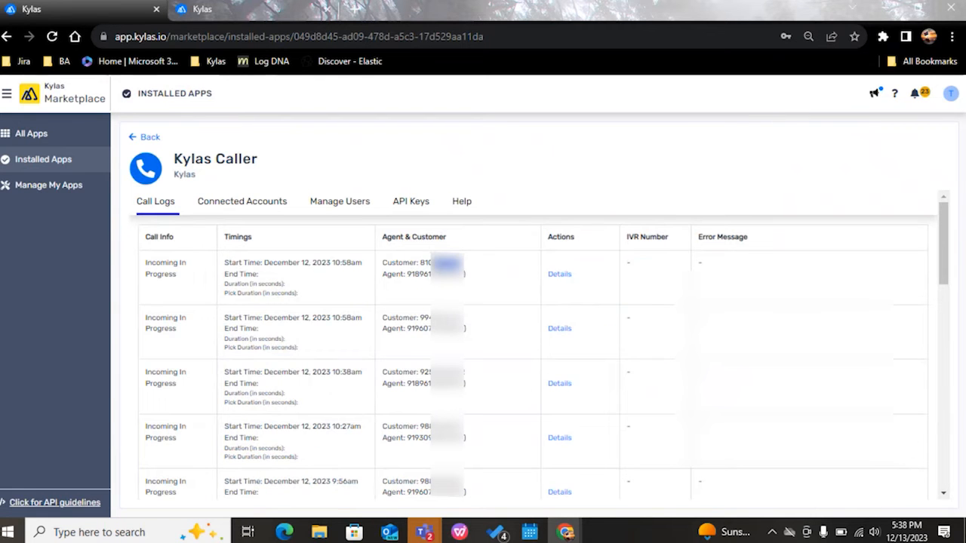
pyautogui.moveTo(462, 317); pyautogui.dragTo(420, 312)
# Step: Return to the installed apps and open the details of WhatsApp Business messaging
pyautogui.click(34, 159)
pyautogui.scroll(-4, 368, 309)
pyautogui.scroll(1, 370, 328)
pyautogui.scroll(-1, 371, 329)
pyautogui.scroll(-10, 371, 327)
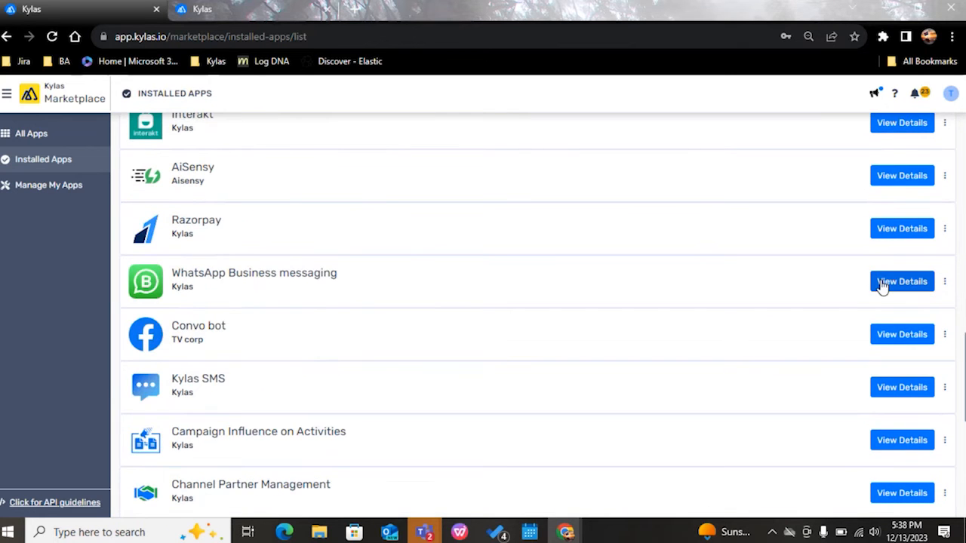
pyautogui.click(880, 282)
# Step: Sign in to WhatsApp Business messaging with the saved account e-mail and password
pyautogui.click(483, 397)
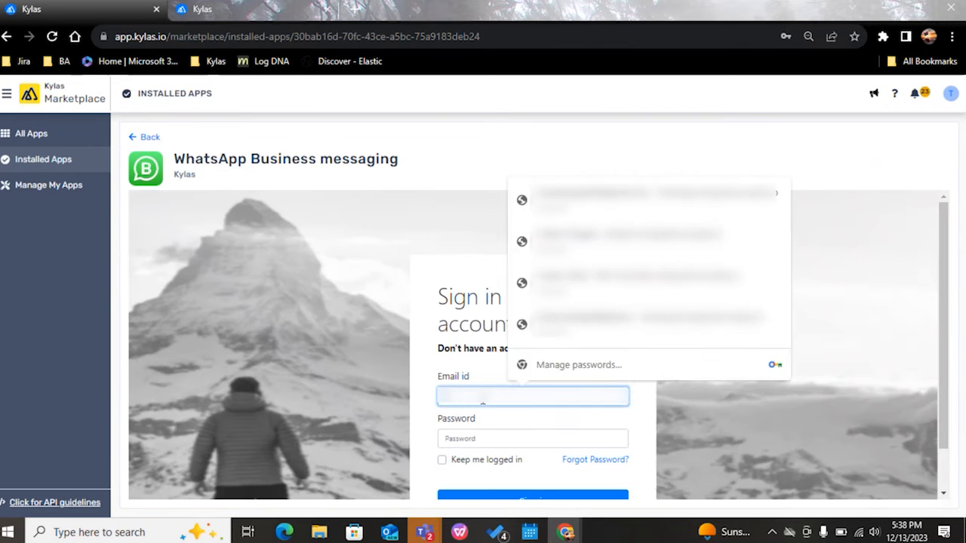
pyautogui.press('Down')
pyautogui.press('Return')
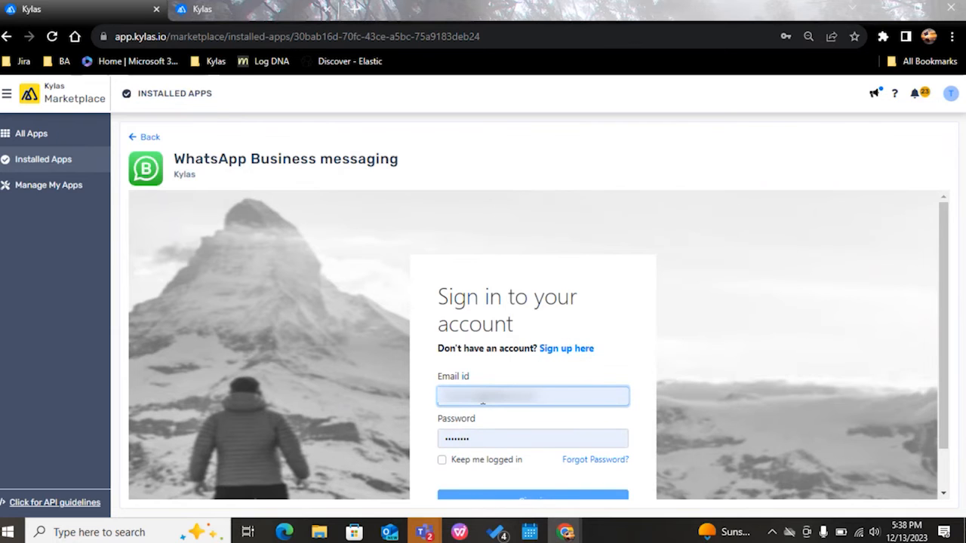
pyautogui.press('Return')
# Step: Highlight the phone number and lead reference in the Entity Details of the first two WhatsApp message log entries
pyautogui.moveTo(198, 310); pyautogui.dragTo(166, 309)
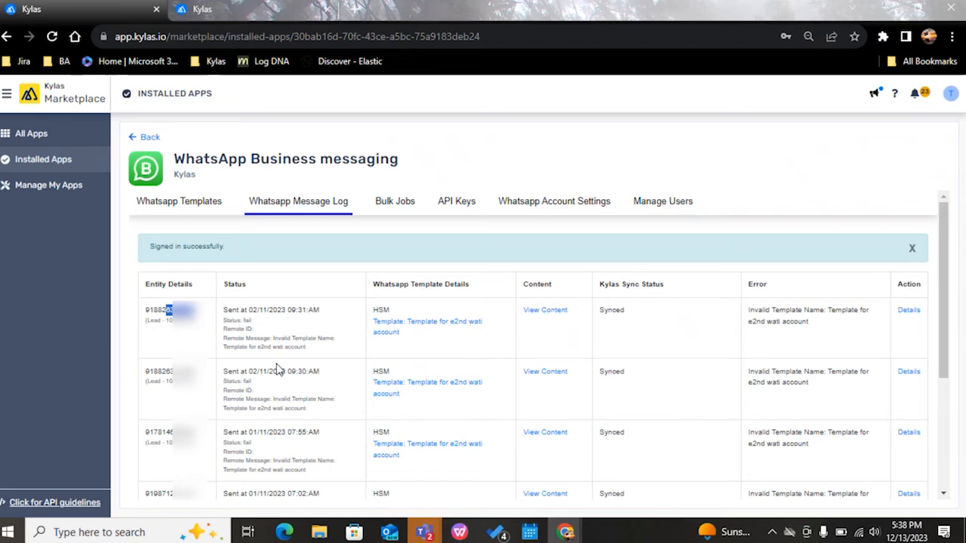
pyautogui.click(191, 342)
pyautogui.moveTo(195, 374); pyautogui.dragTo(212, 395)
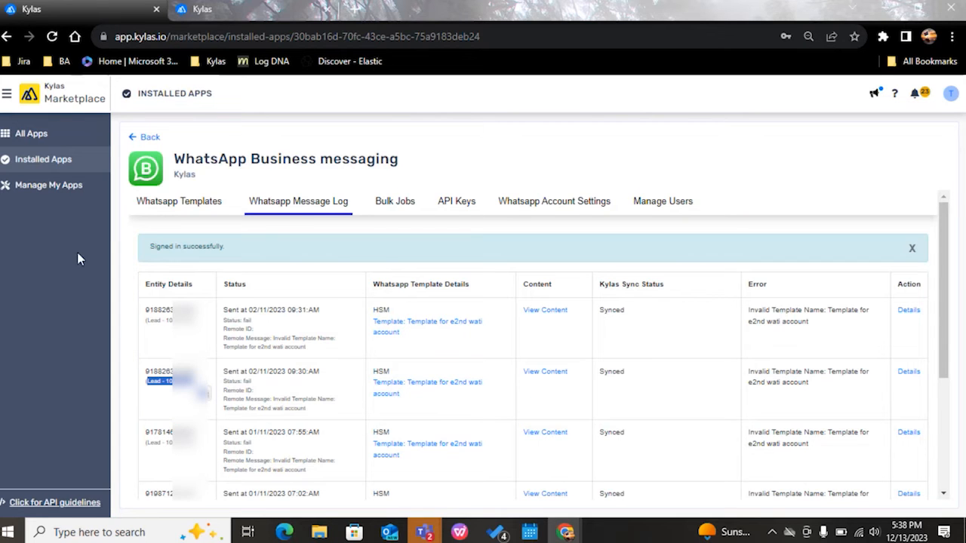
# Step: Leave the marketplace for the sales workspace and look through the phone numbers in the All Leads list
pyautogui.click(6, 94)
pyautogui.click(16, 145)
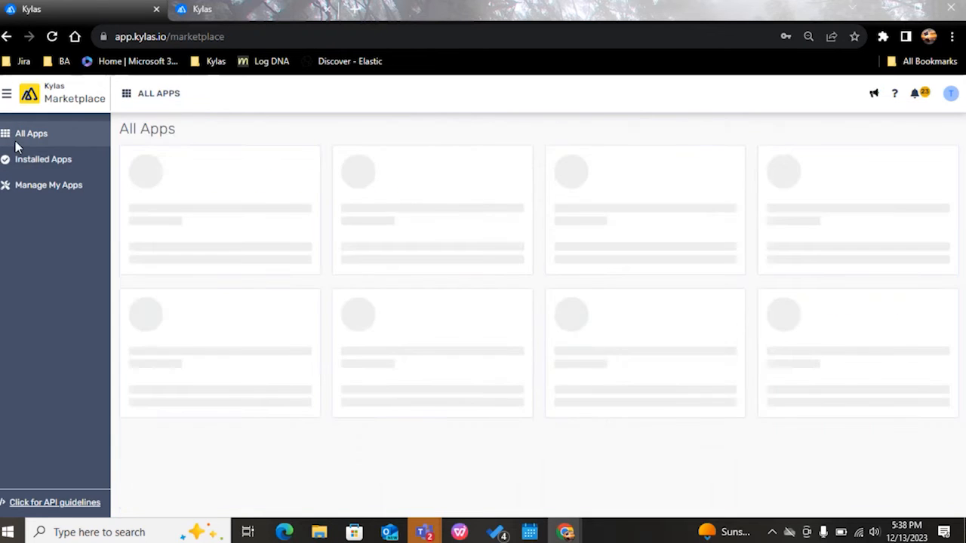
pyautogui.click(7, 94)
pyautogui.click(18, 133)
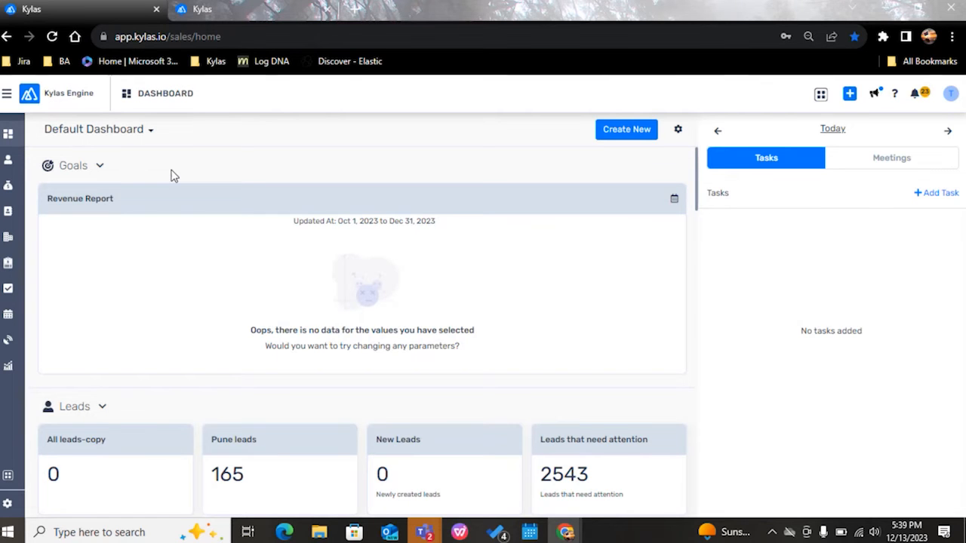
pyautogui.click(18, 160)
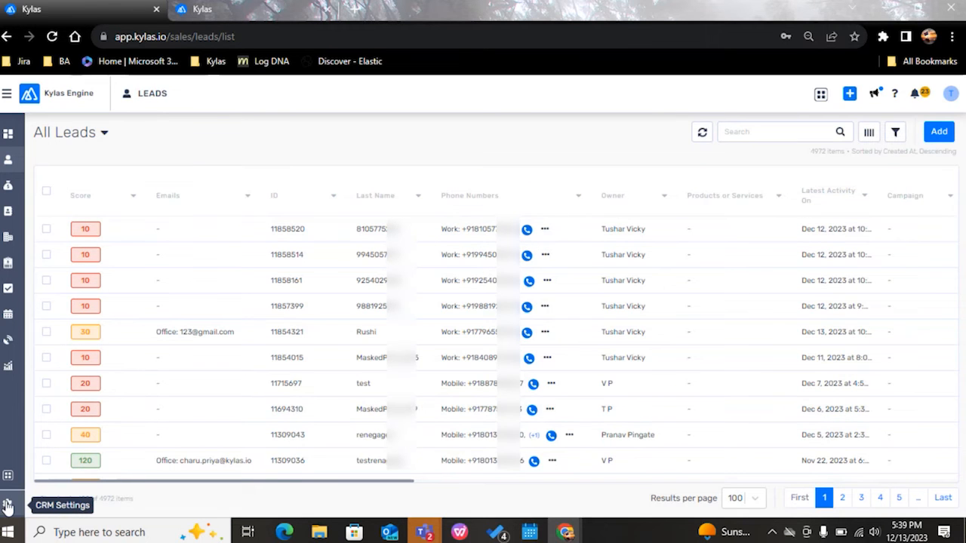
pyautogui.scroll(-1, 294, 339)
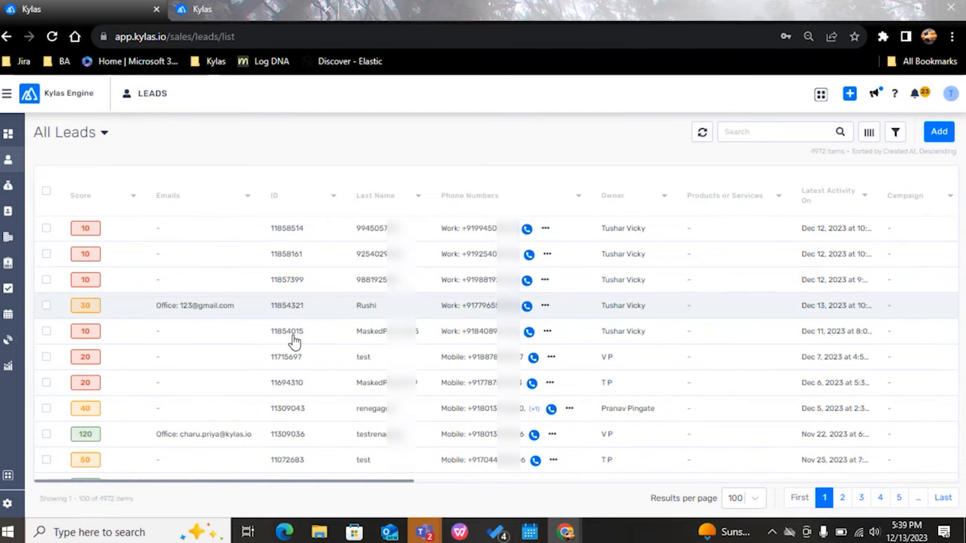
pyautogui.scroll(-5, 294, 342)
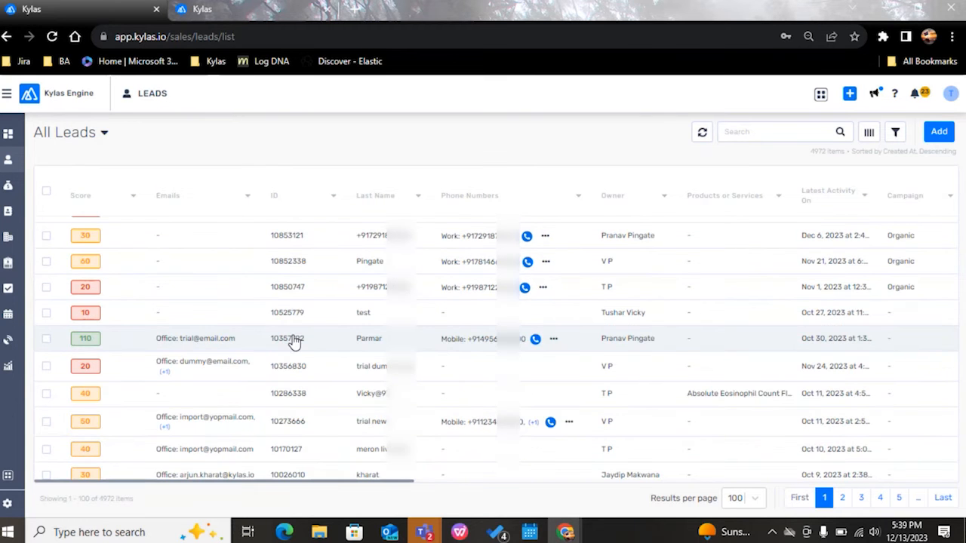
pyautogui.scroll(5, 294, 342)
pyautogui.scroll(2, 294, 341)
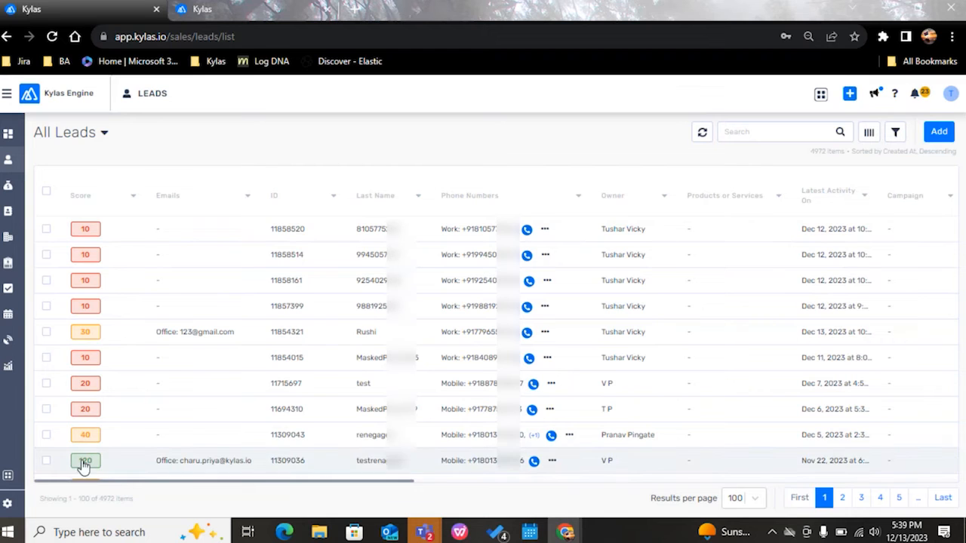
# Step: Open the Form Fields customization for leads in the CRM settings
pyautogui.click(17, 510)
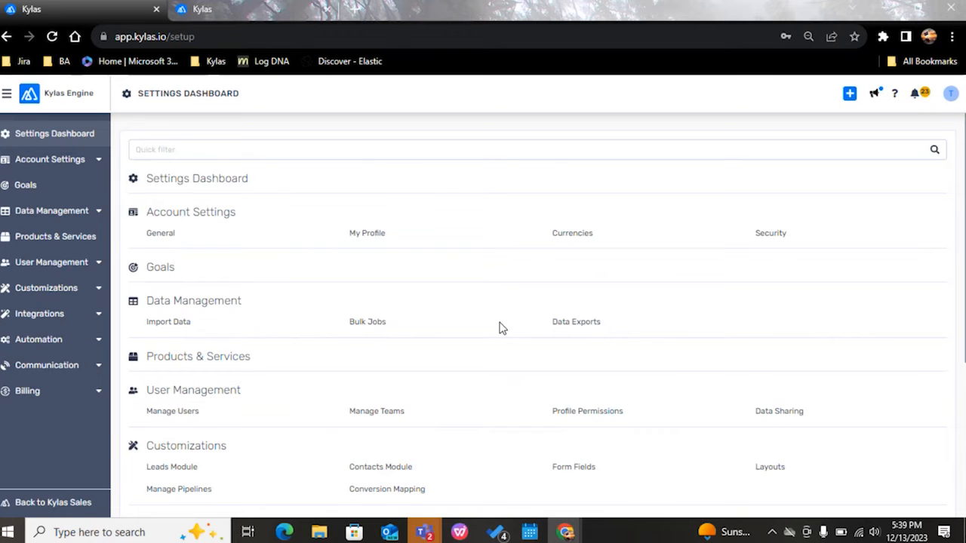
pyautogui.scroll(-1, 499, 327)
pyautogui.scroll(-1, 498, 327)
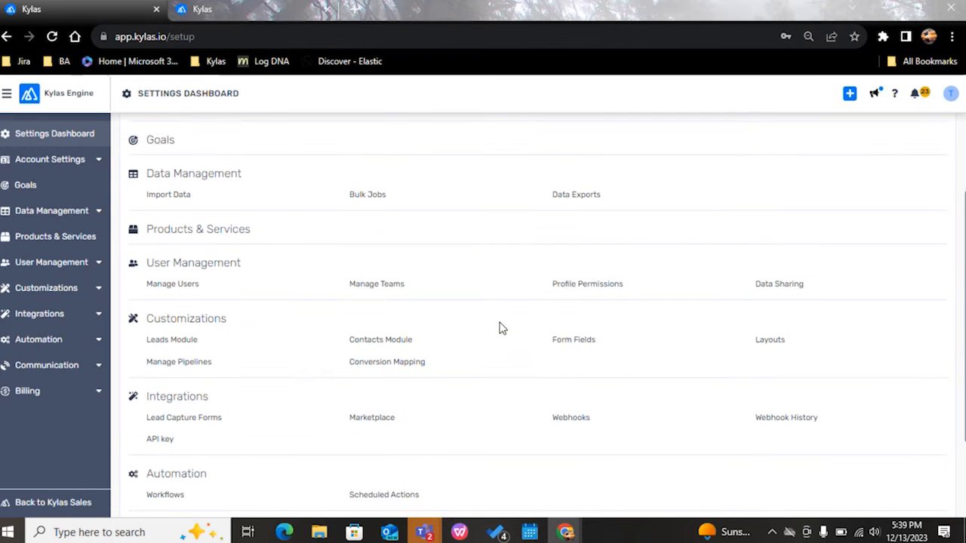
pyautogui.click(572, 335)
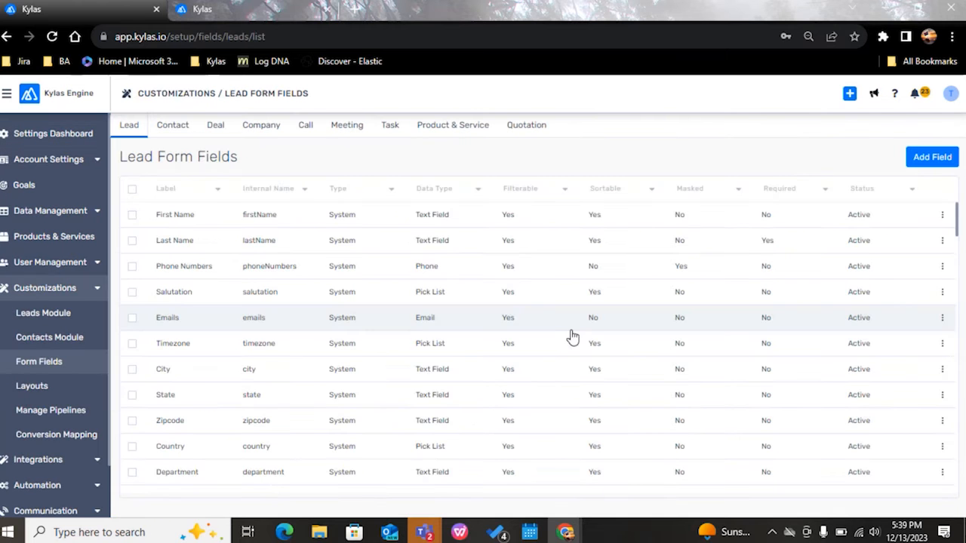
# Step: Look through the list of lead form fields and highlight the start of the Lead Form Fields heading
pyautogui.scroll(-6, 302, 276)
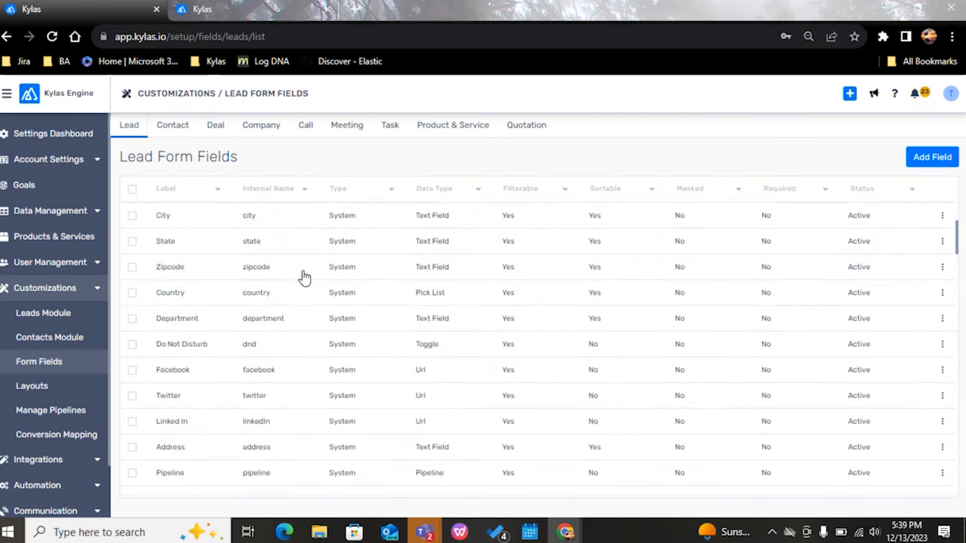
pyautogui.scroll(-10, 304, 278)
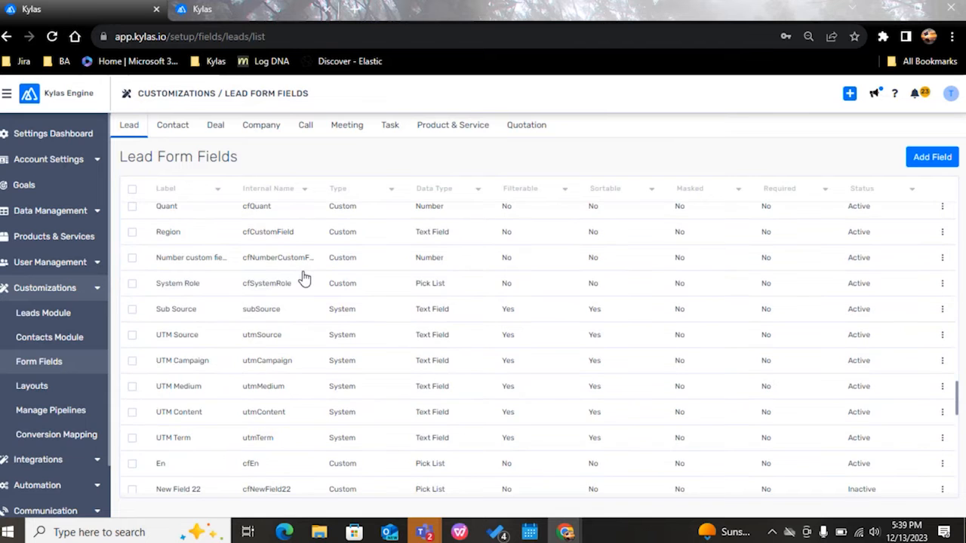
pyautogui.scroll(2, 304, 278)
pyautogui.scroll(10, 304, 279)
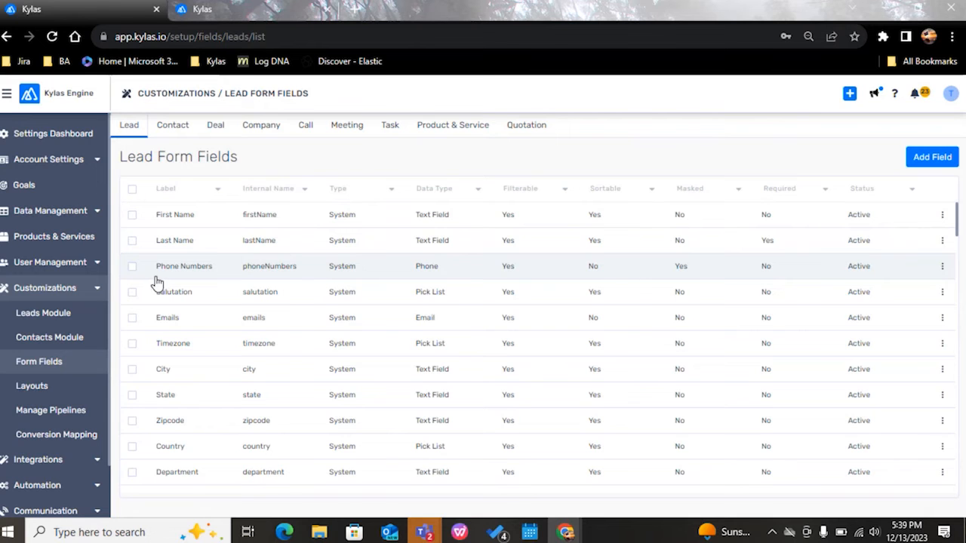
pyautogui.moveTo(120, 157); pyautogui.dragTo(163, 136)
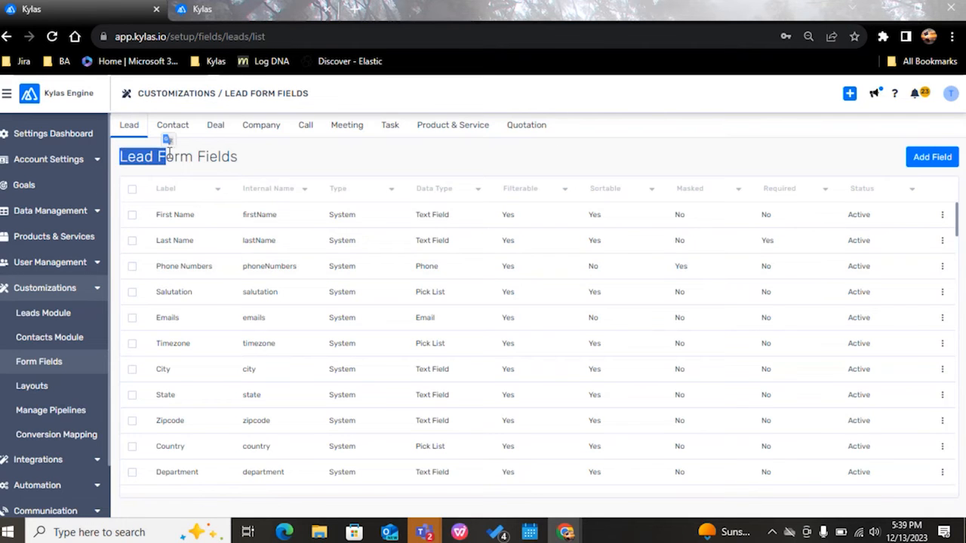
# Step: In the lead Phone Numbers field, switch masking off and on again, choose the restricted_custom profile, and cancel the edit
pyautogui.click(215, 268)
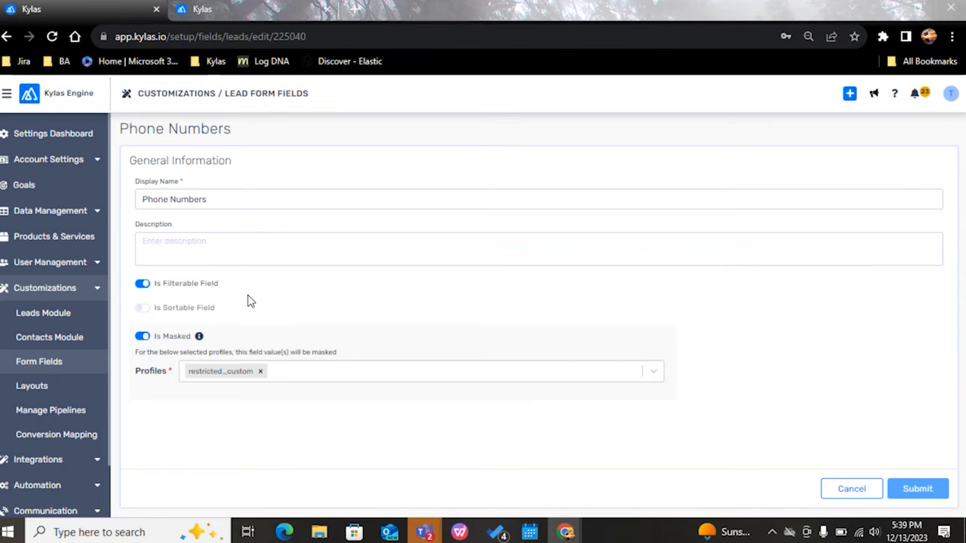
pyautogui.click(141, 337)
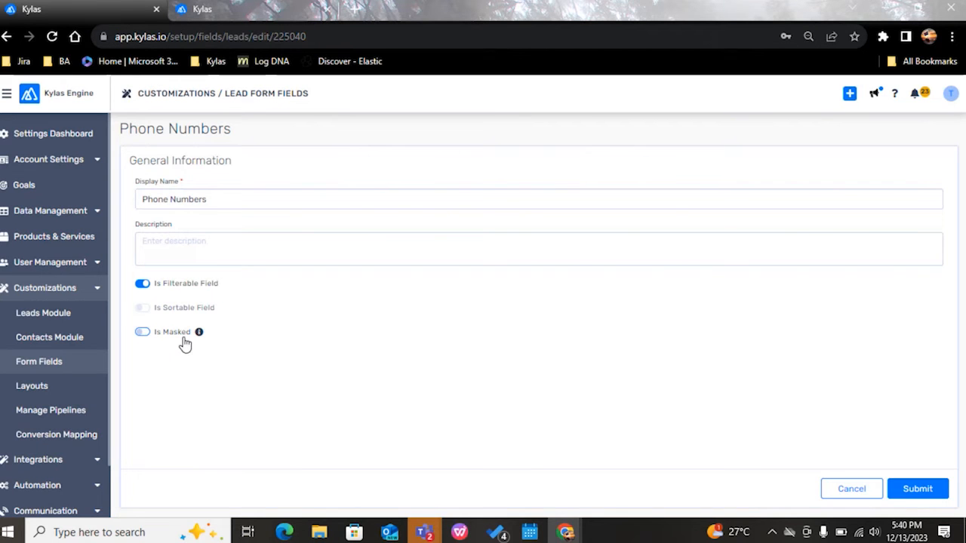
pyautogui.click(143, 332)
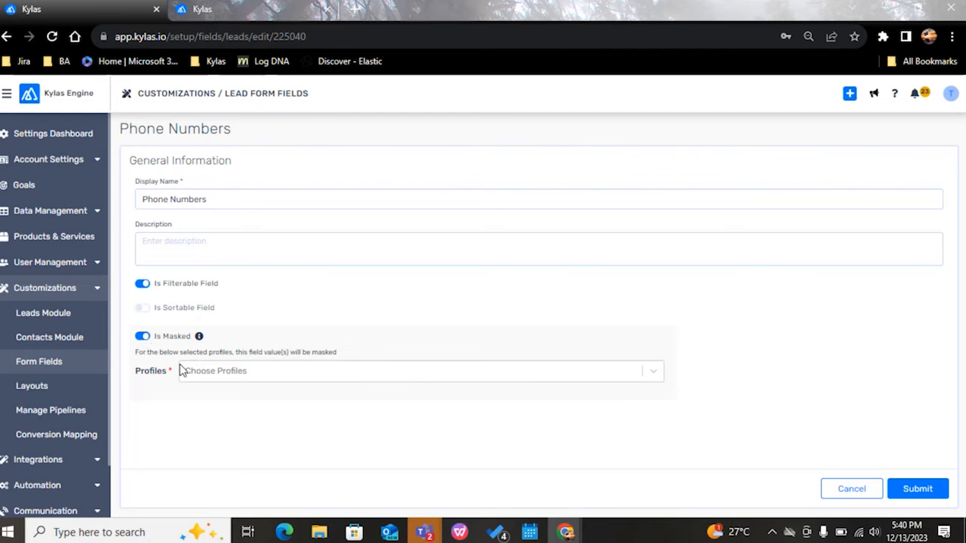
pyautogui.click(390, 377)
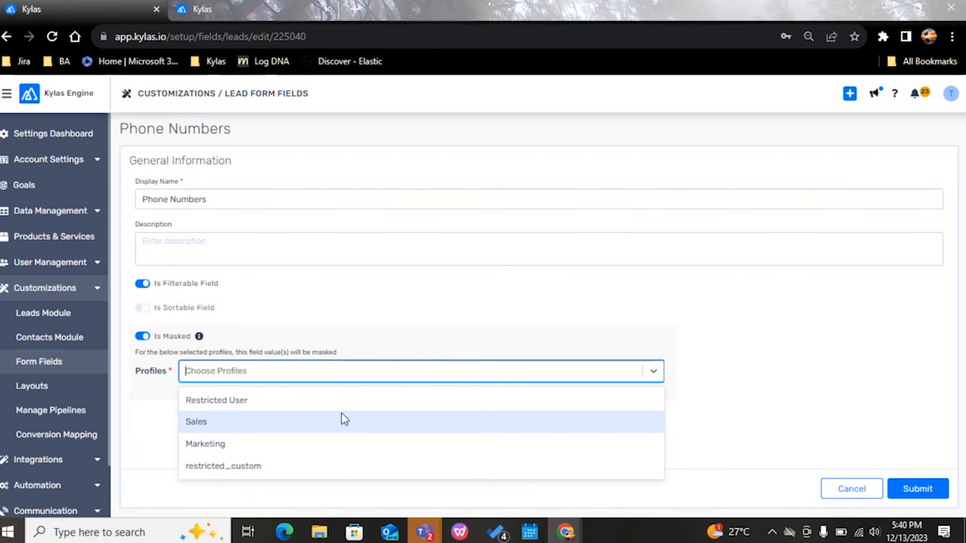
pyautogui.click(242, 467)
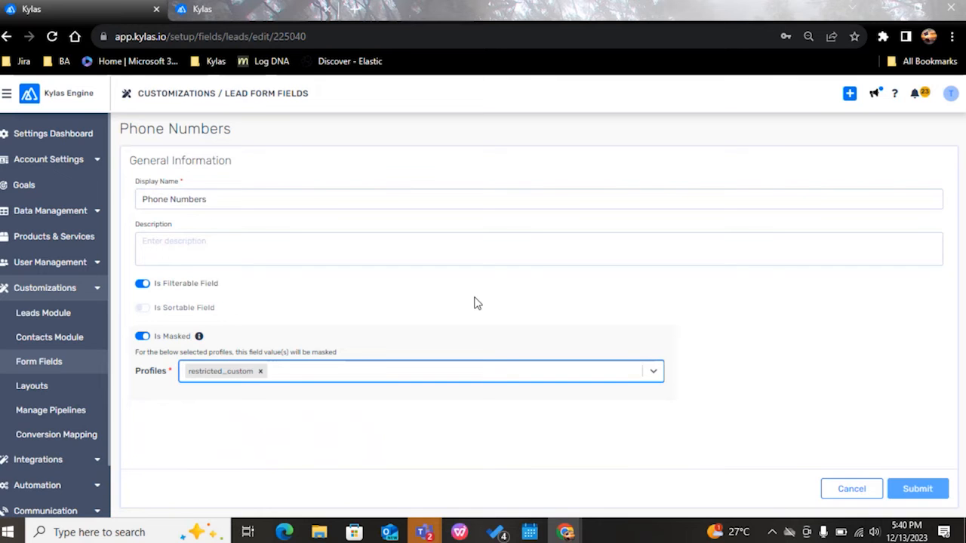
pyautogui.click(347, 372)
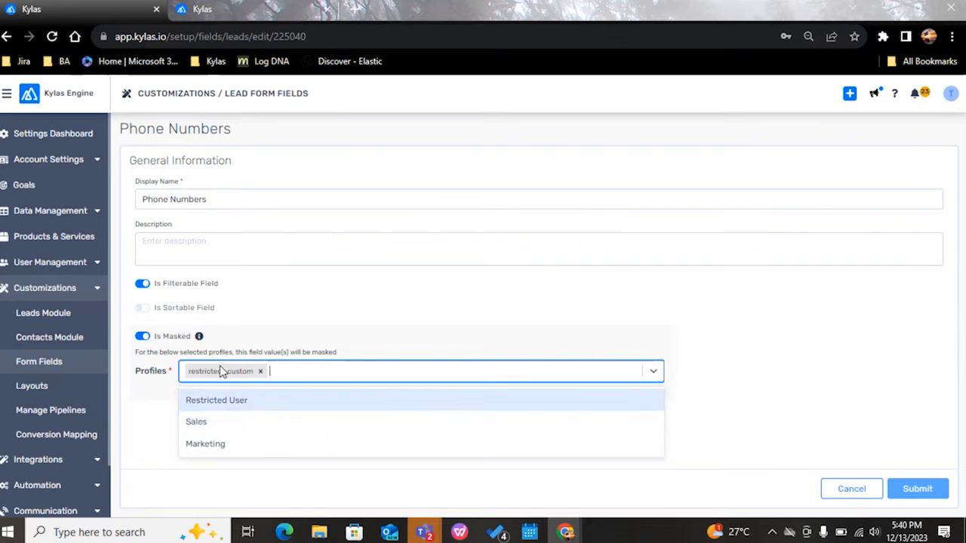
pyautogui.click(436, 294)
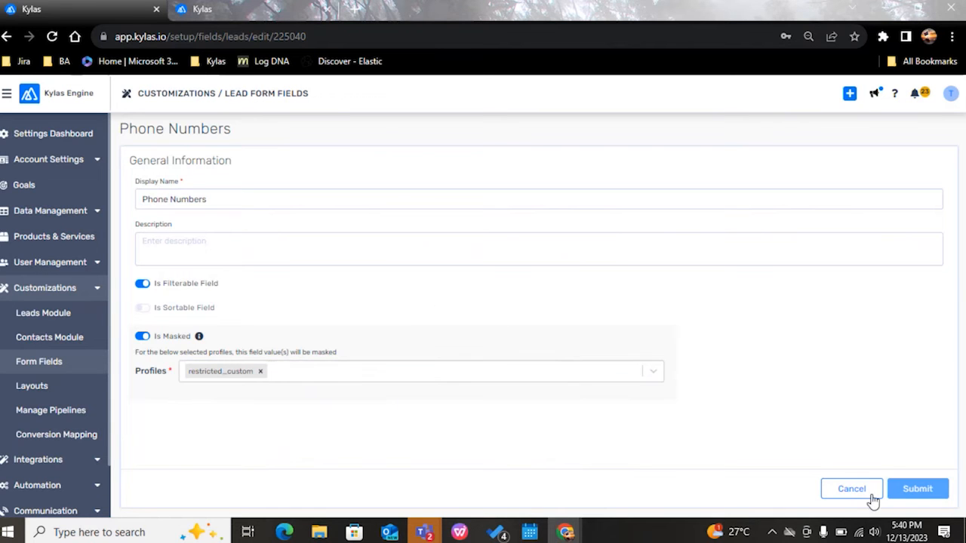
pyautogui.click(858, 491)
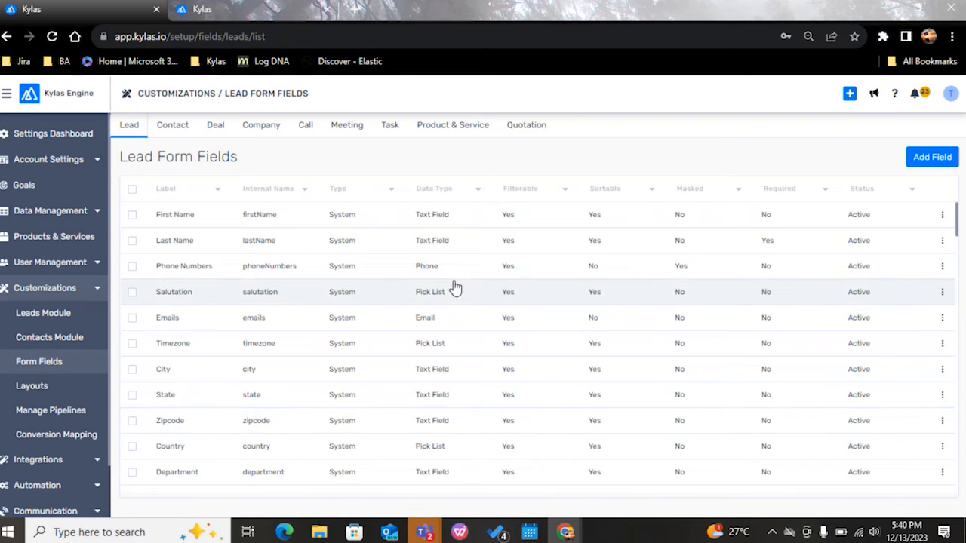
# Step: Reopen the lead Phone Numbers field to view its masking settings and highlight its display name
pyautogui.click(220, 292)
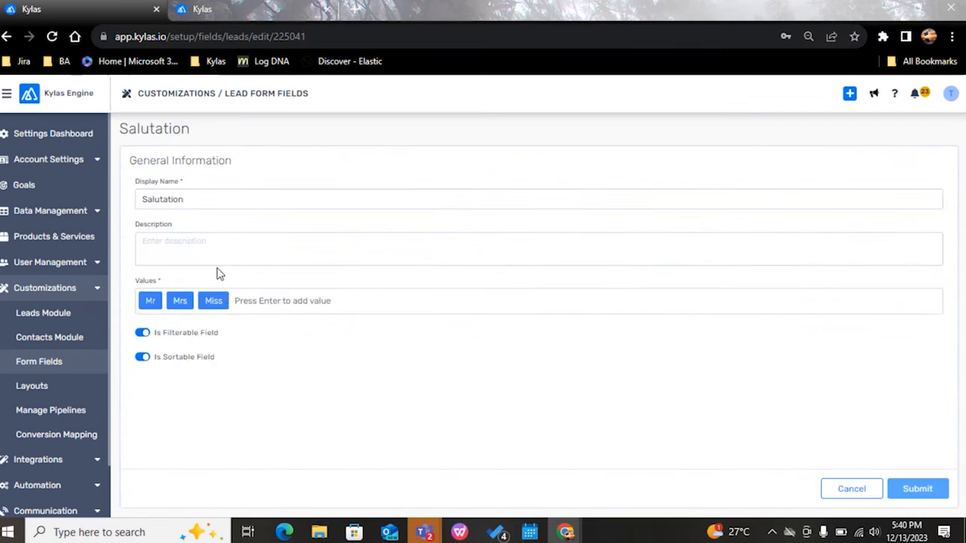
pyautogui.click(40, 363)
pyautogui.click(204, 267)
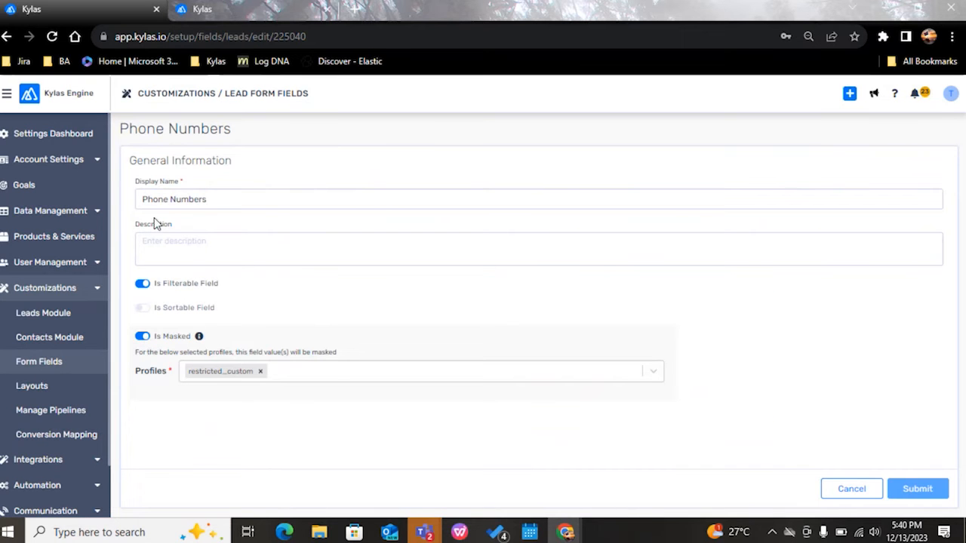
pyautogui.moveTo(145, 201); pyautogui.dragTo(244, 193)
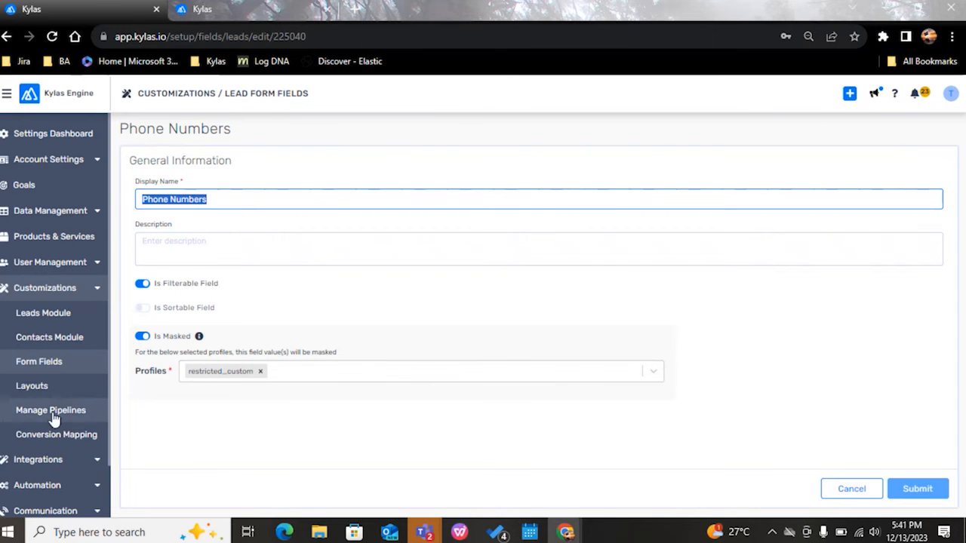
# Step: Find "company" among the lead form fields and open the Company Phones field to view its masking settings
pyautogui.click(54, 359)
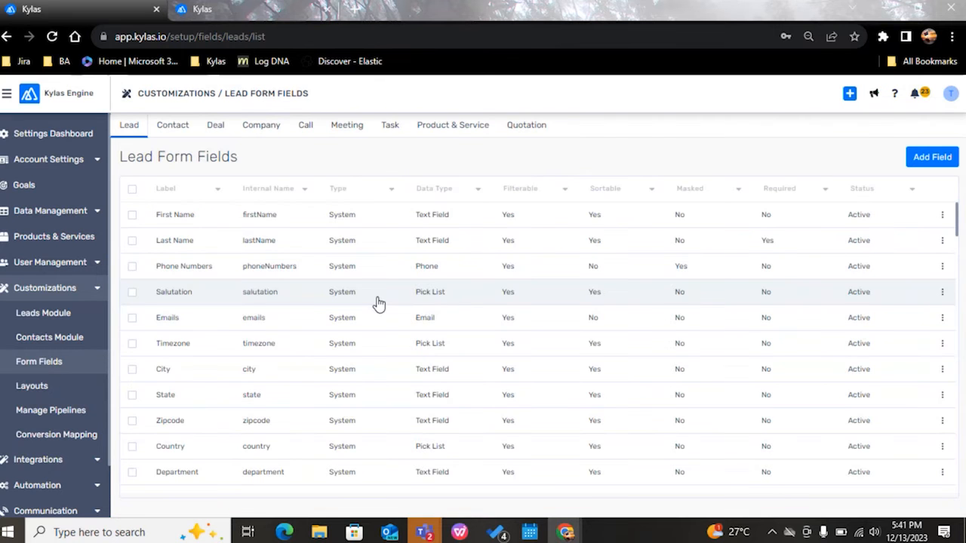
pyautogui.scroll(-1, 330, 336)
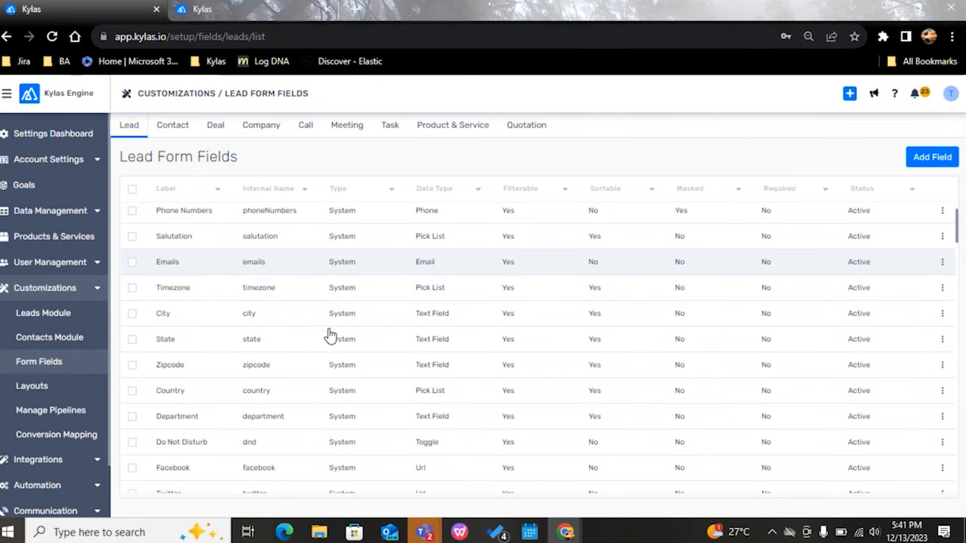
pyautogui.scroll(-1, 330, 336)
pyautogui.scroll(-2, 330, 336)
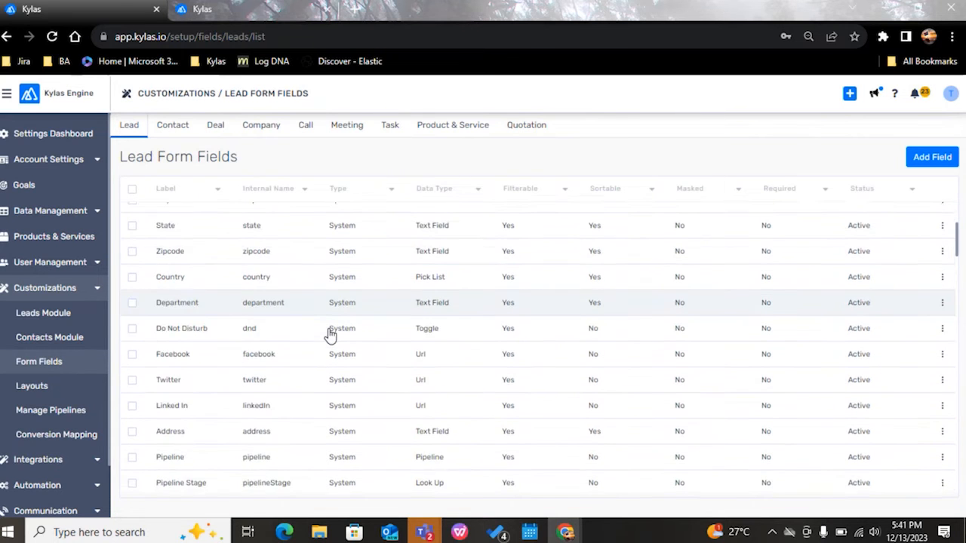
pyautogui.scroll(-1, 330, 336)
pyautogui.hotkey('ctrl', 'f')
pyautogui.write('company')
pyautogui.scroll(-3, 330, 336)
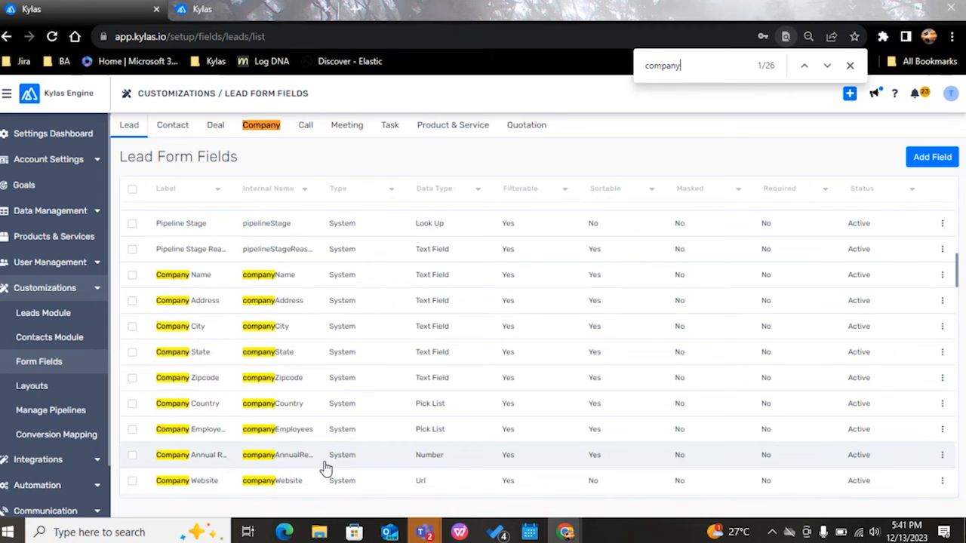
pyautogui.scroll(-1, 254, 476)
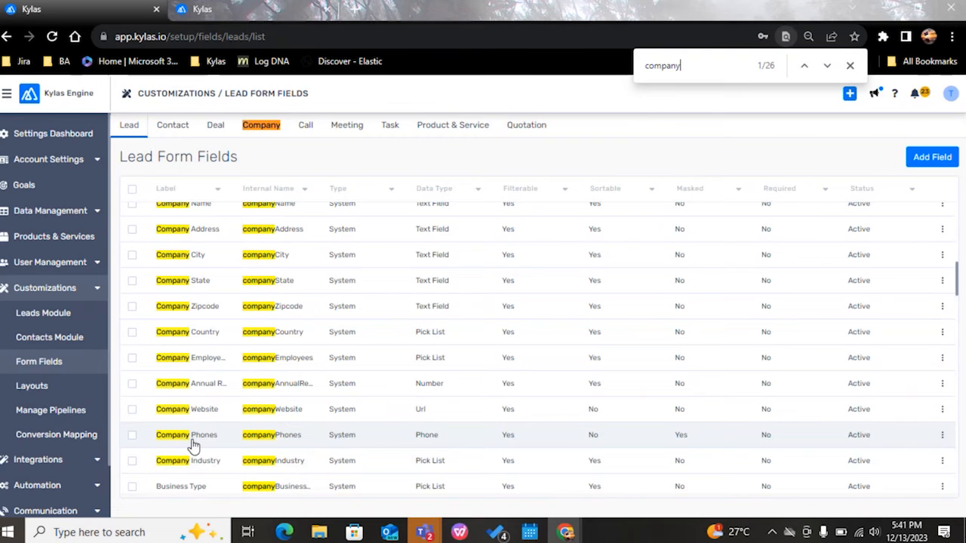
pyautogui.click(238, 444)
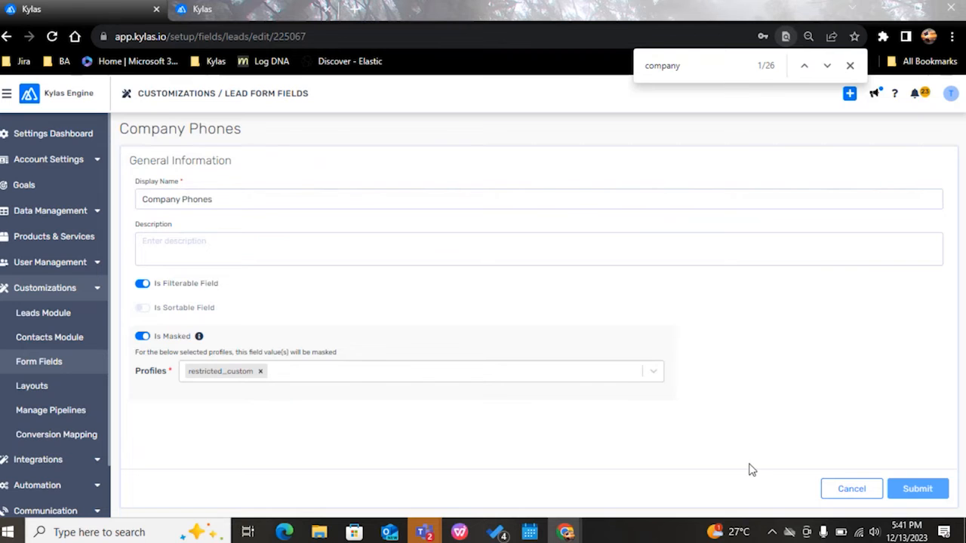
# Step: End the page search, view the masking settings of the Phone Number field among the Call form fields, and return to the form fields list
pyautogui.click(62, 359)
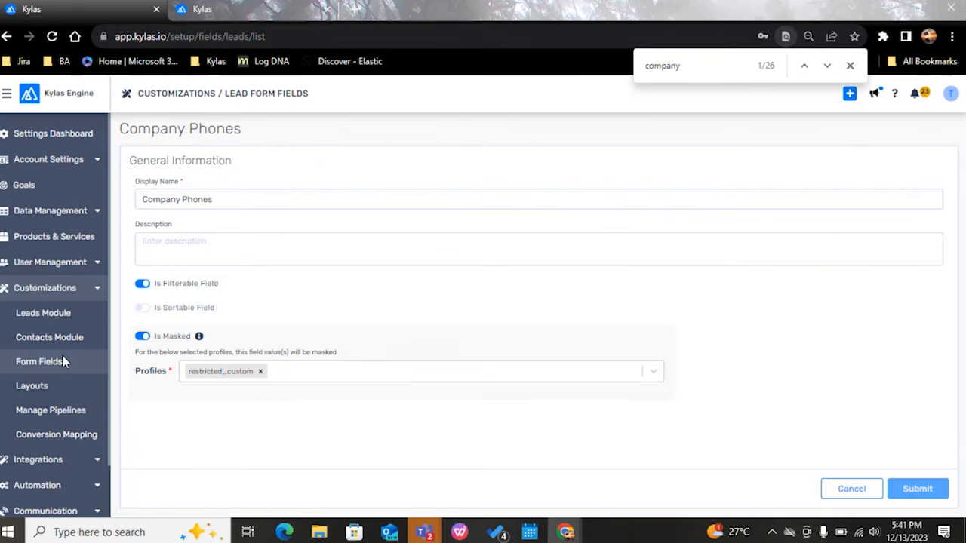
pyautogui.click(849, 66)
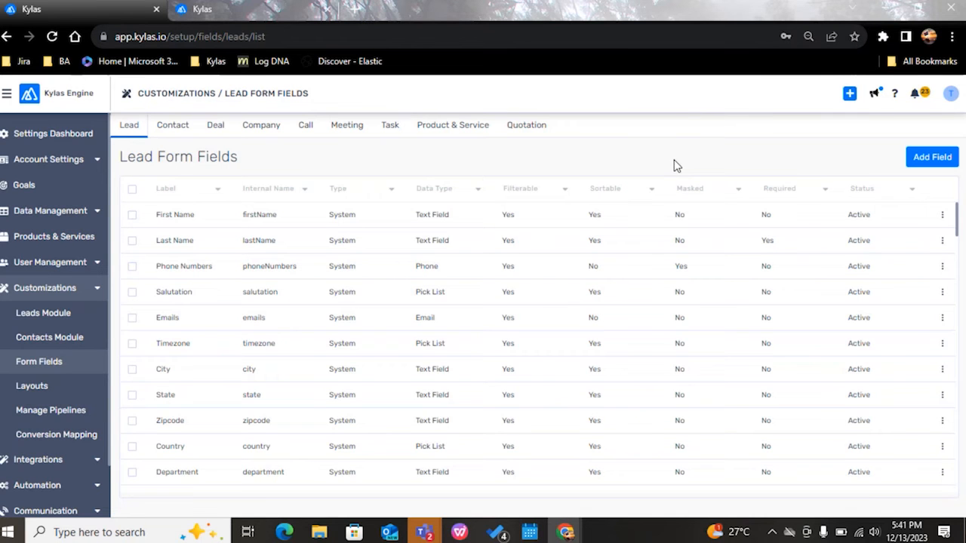
pyautogui.click(306, 128)
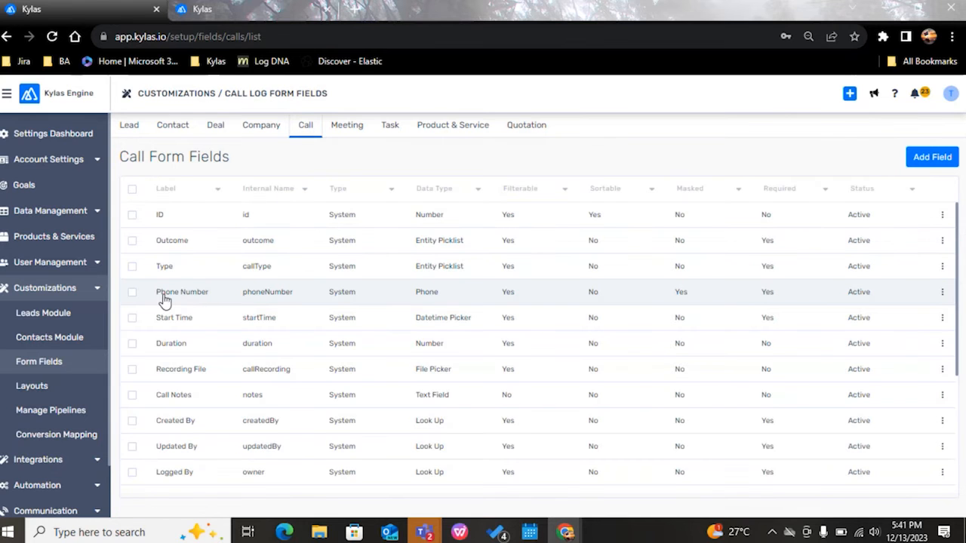
pyautogui.click(208, 300)
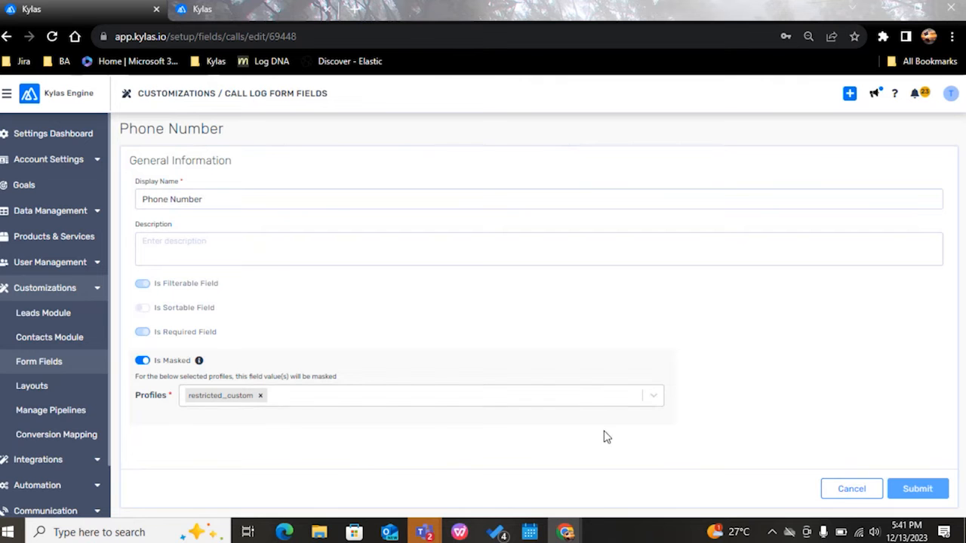
pyautogui.click(51, 365)
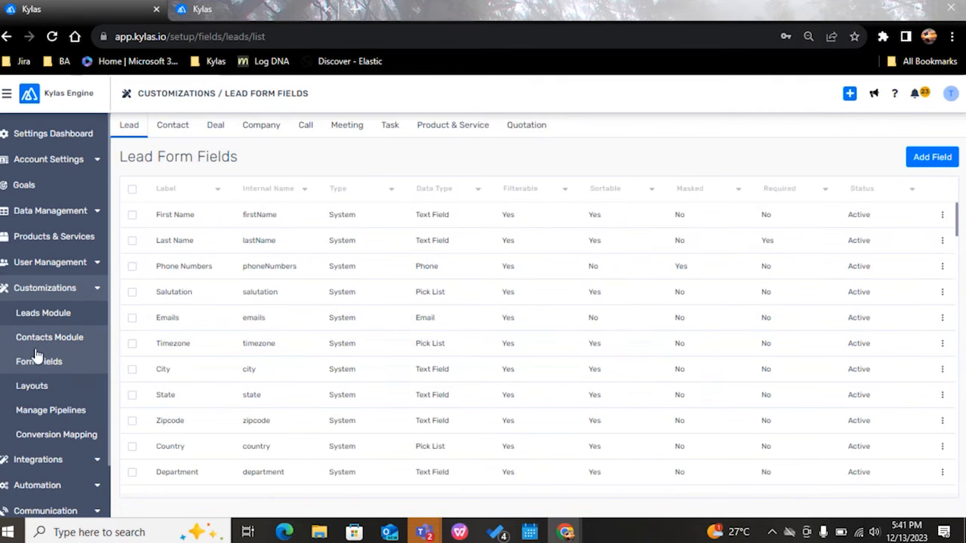
# Step: Open the Manage Users list and widen the Email column to examine each user's email and profile
pyautogui.click(70, 264)
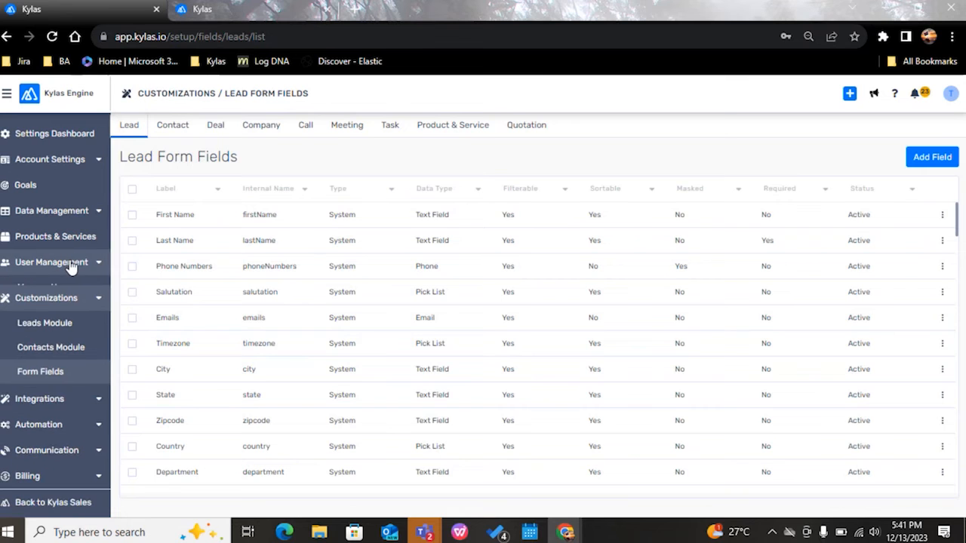
pyautogui.click(30, 287)
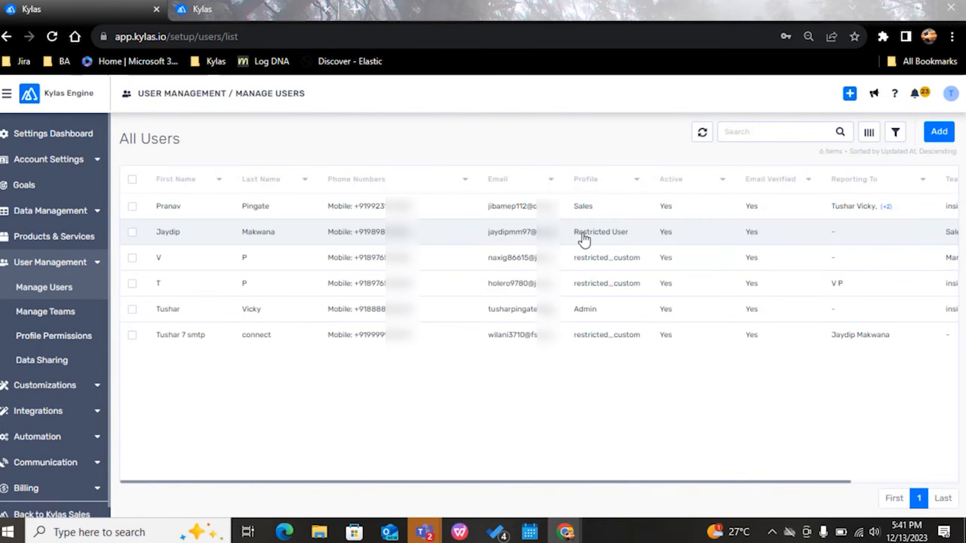
pyautogui.moveTo(563, 179); pyautogui.dragTo(649, 181)
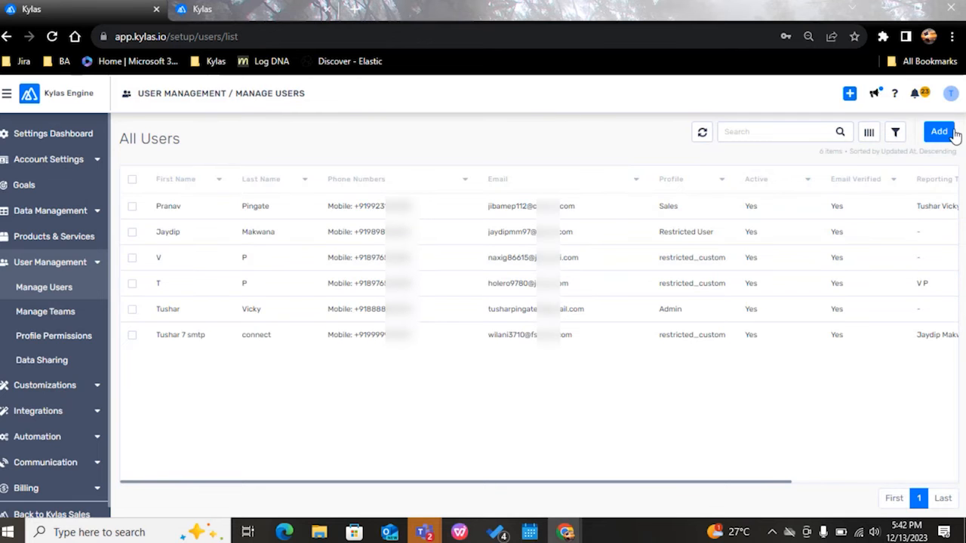
# Step: Check the signed-in account's details and open the settings dashboard
pyautogui.click(951, 92)
pyautogui.moveTo(825, 143); pyautogui.dragTo(917, 145)
pyautogui.click(759, 162)
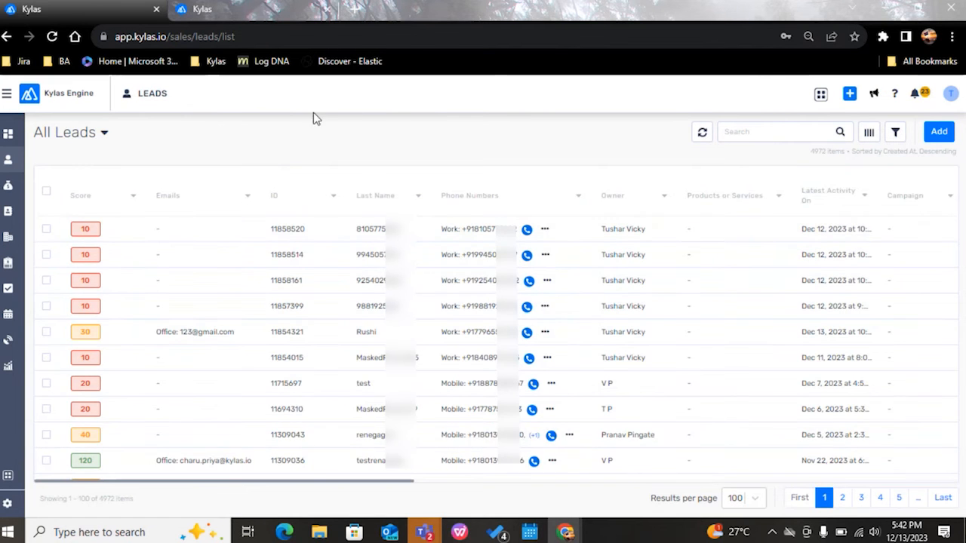
pyautogui.click(7, 503)
pyautogui.scroll(-2, 286, 323)
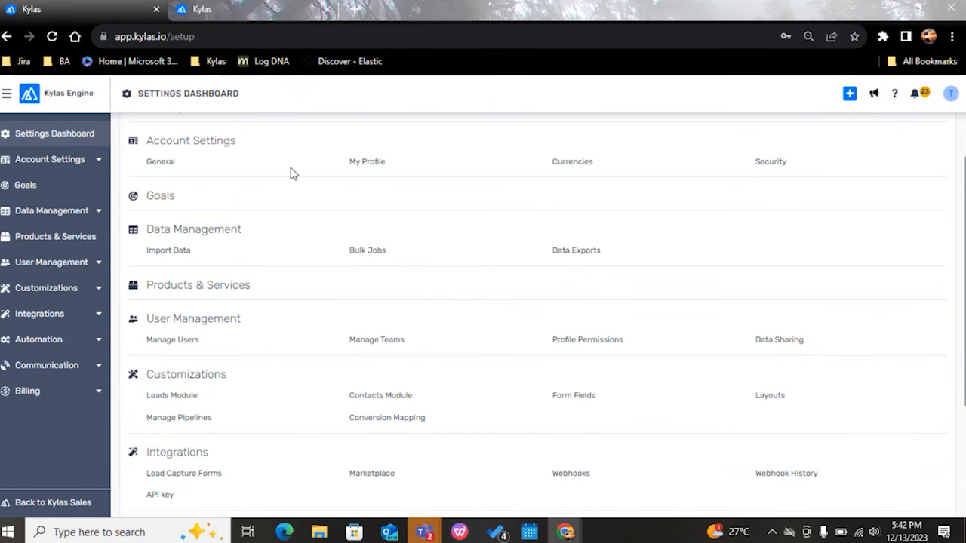
# Step: Switch to the incognito Kylas window and highlight the signed-in account's email and restricted_custom profile
pyautogui.hotkey('alt', 'Tab')
pyautogui.hotkey('alt', 'Tab')
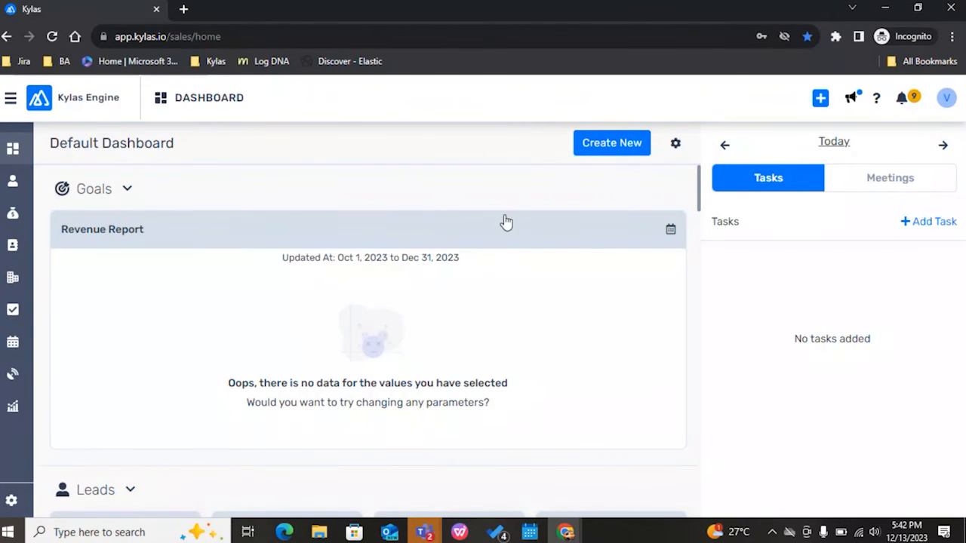
pyautogui.click(945, 101)
pyautogui.moveTo(804, 141); pyautogui.dragTo(799, 187)
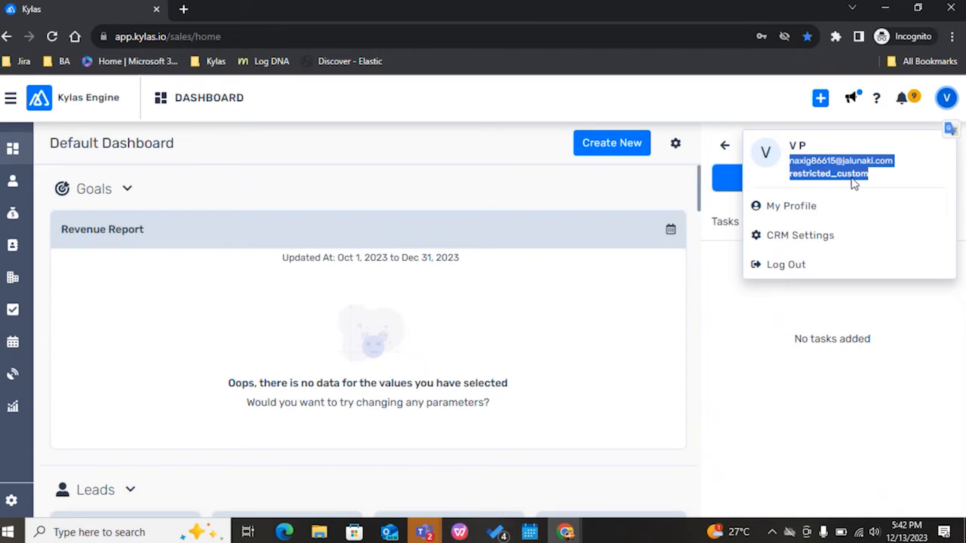
pyautogui.click(728, 110)
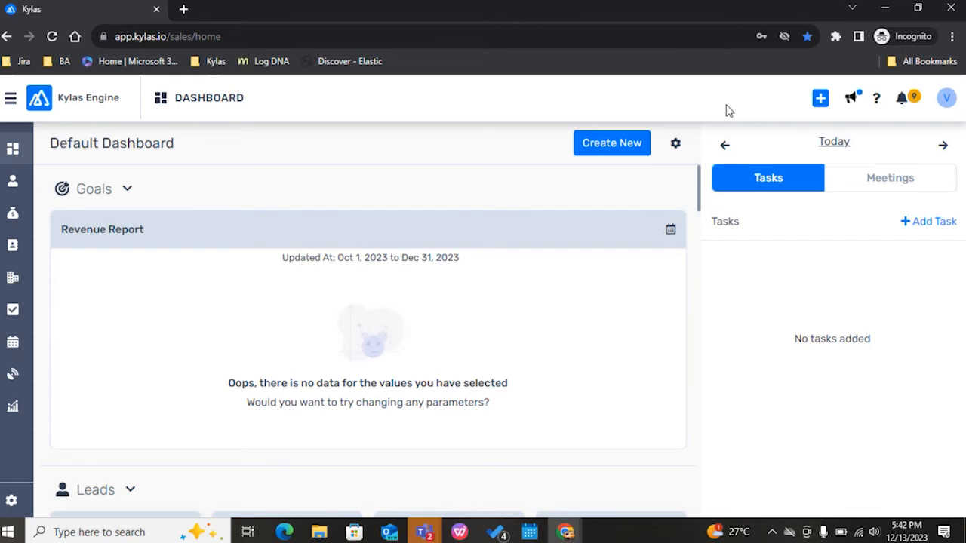
pyautogui.click(944, 99)
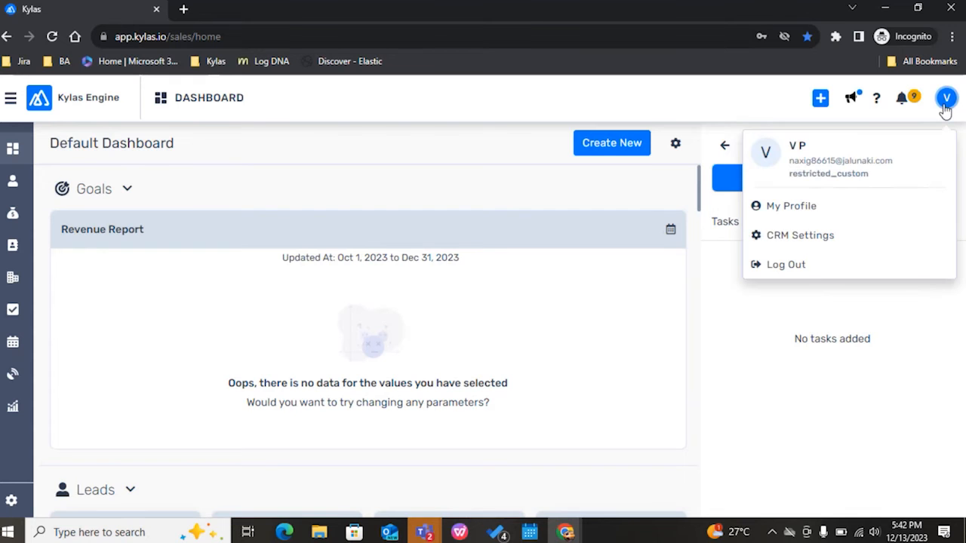
pyautogui.moveTo(892, 160); pyautogui.dragTo(871, 184)
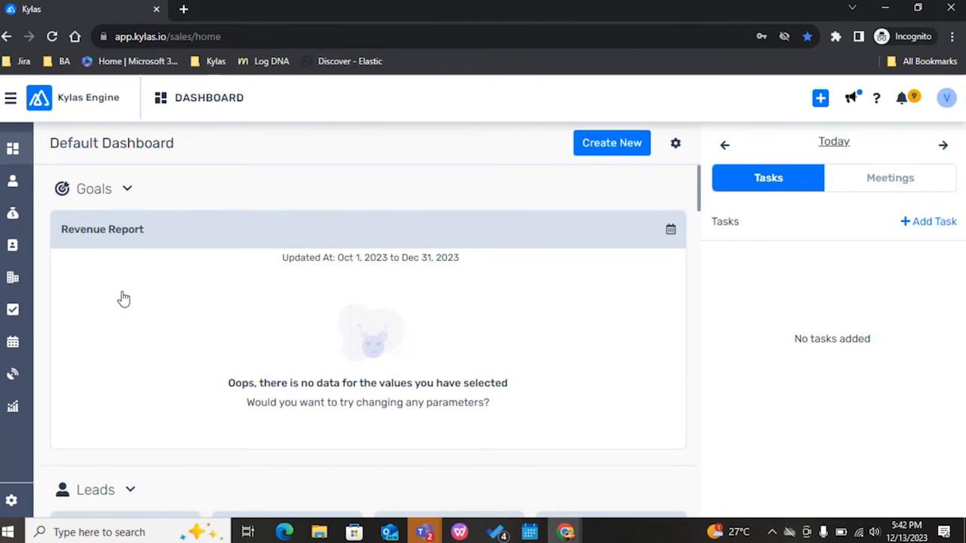
# Step: Open the leads list as the restricted user and examine how the Phone Numbers column is displayed
pyautogui.click(12, 182)
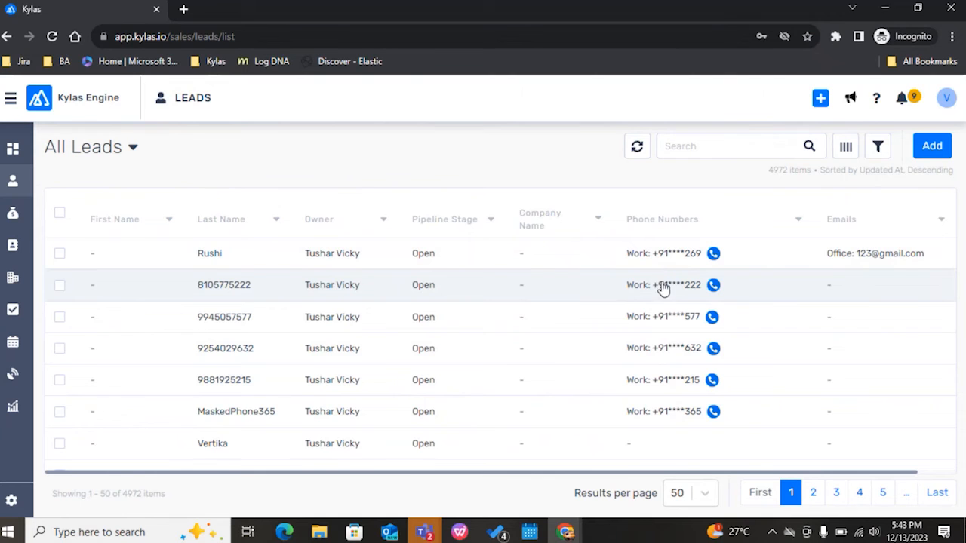
pyautogui.scroll(-1, 667, 333)
pyautogui.scroll(-3, 667, 334)
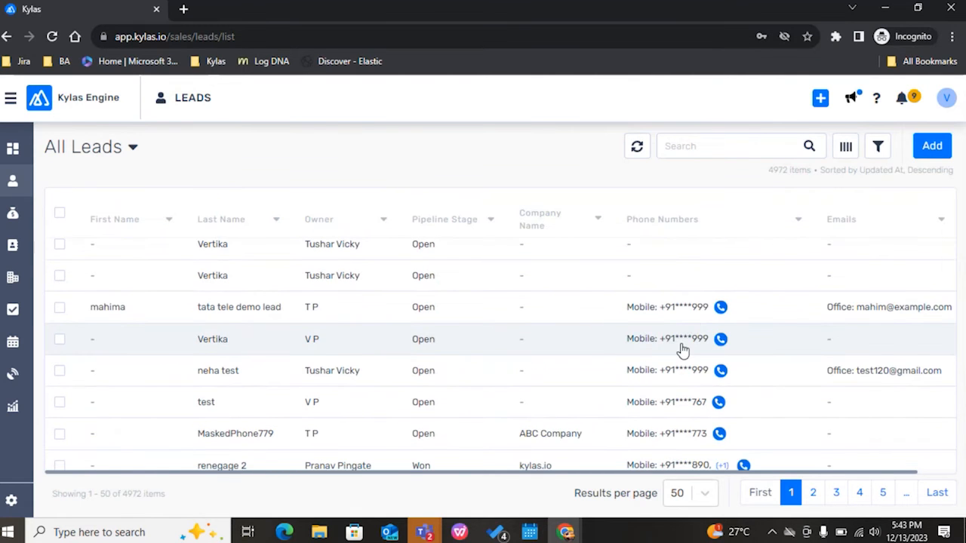
pyautogui.scroll(3, 682, 351)
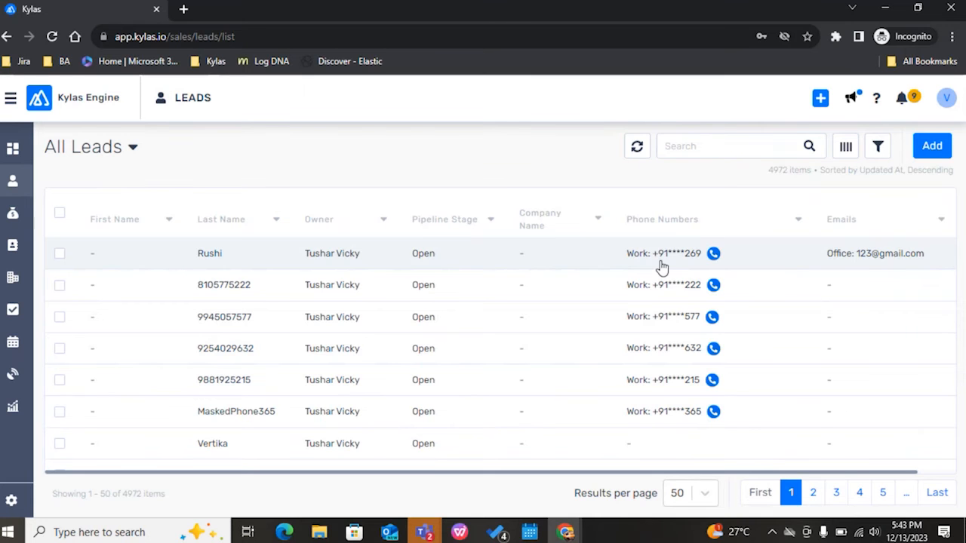
pyautogui.hotkey('alt', 'Tab')
pyautogui.hotkey('alt', 'Tab')
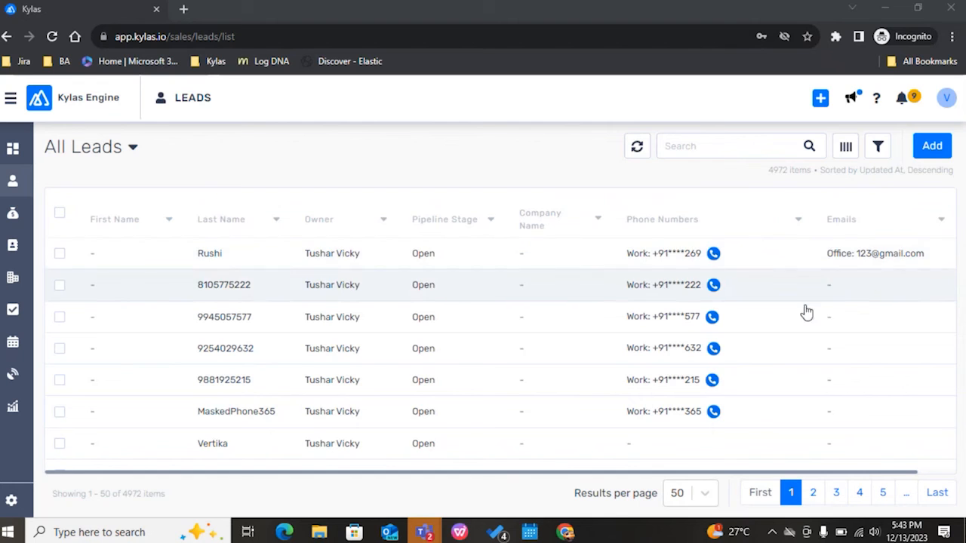
pyautogui.hotkey('alt', 'Tab')
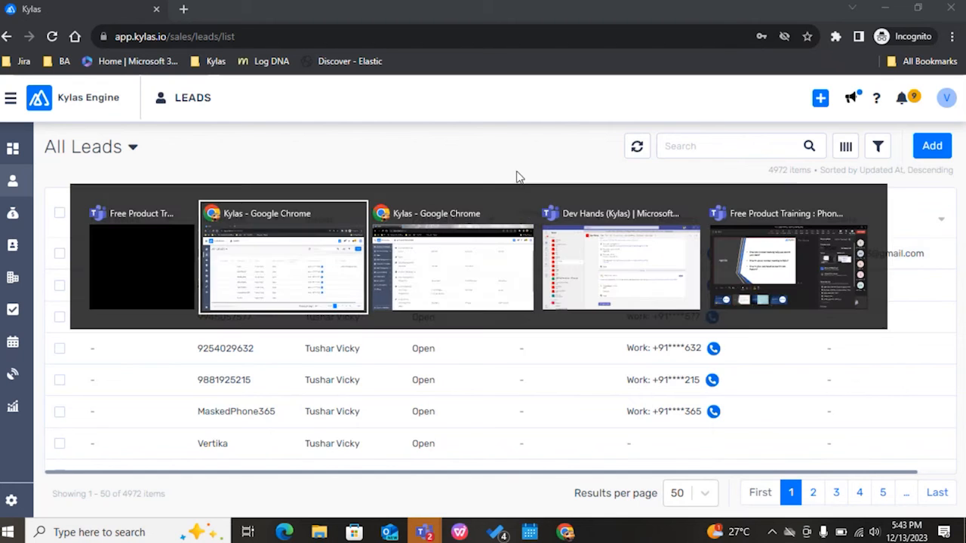
pyautogui.click(452, 211)
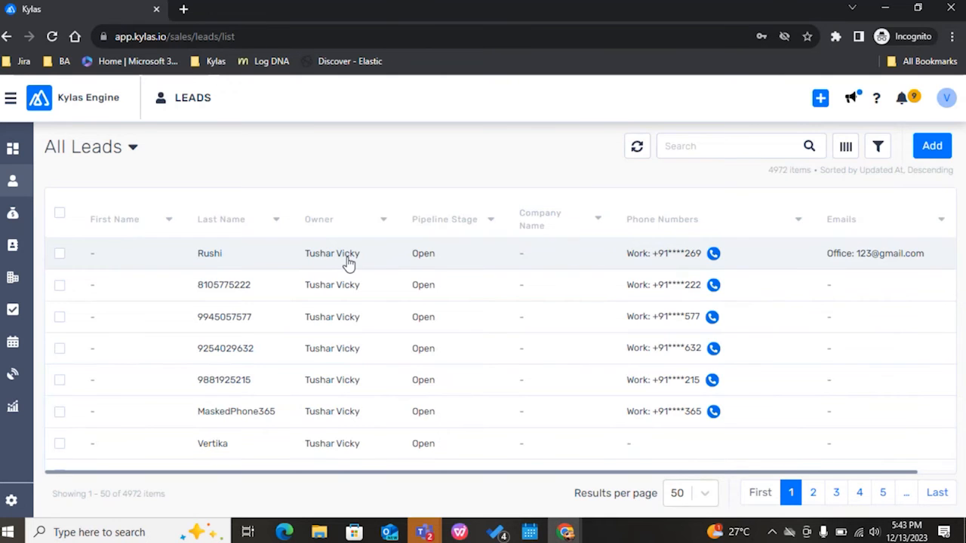
# Step: Open the first lead in the list to examine its phone number, and return to the leads list
pyautogui.click(349, 261)
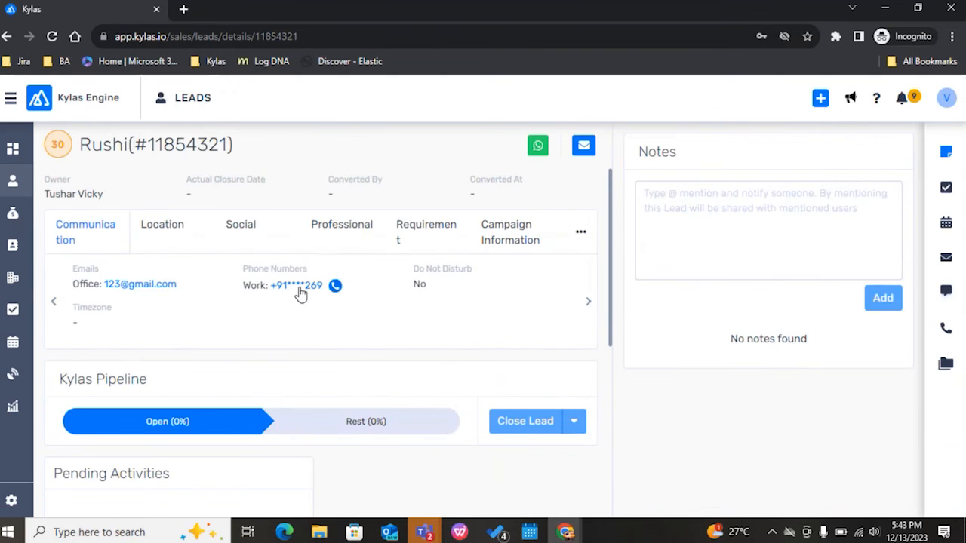
pyautogui.moveTo(331, 308); pyautogui.dragTo(273, 309)
pyautogui.click(12, 182)
# Step: Open the MaskedPhone365 lead and view its Professional details to check the Company Phones field
pyautogui.scroll(-1, 415, 279)
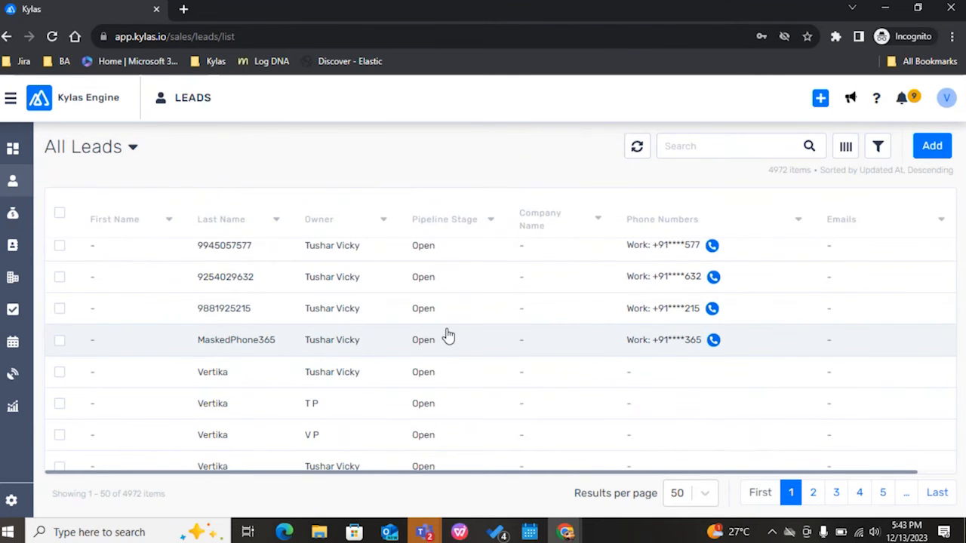
pyautogui.click(446, 339)
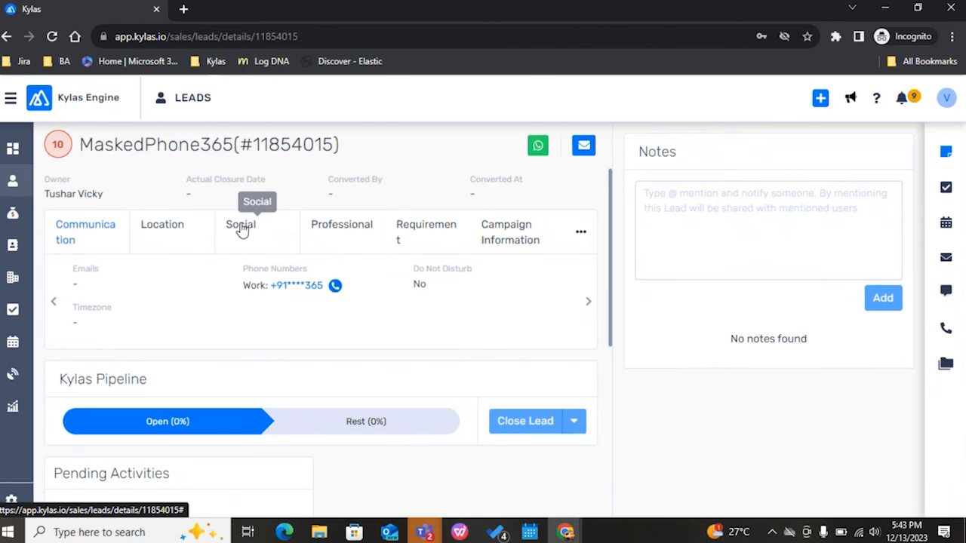
pyautogui.click(347, 231)
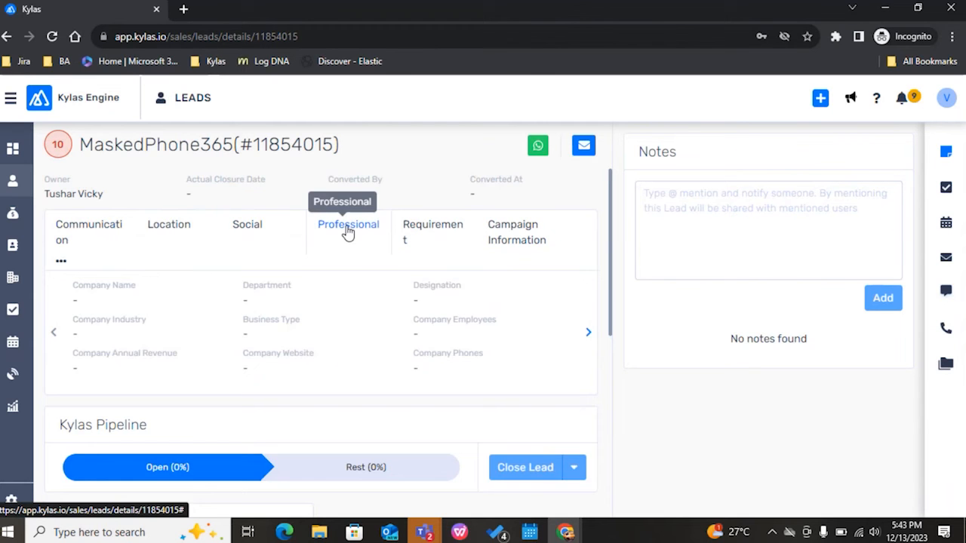
pyautogui.scroll(-2, 310, 332)
pyautogui.scroll(2, 310, 332)
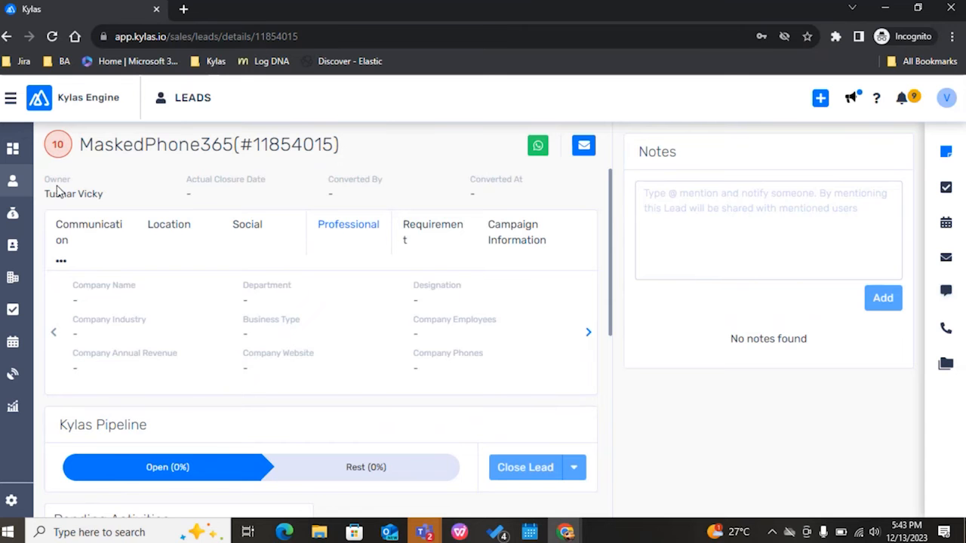
# Step: Switch to the other Kylas window, check its signed-in account's details, and leave the settings for the sales dashboard
pyautogui.hotkey('alt', 'Tab')
pyautogui.hotkey('alt', 'Tab')
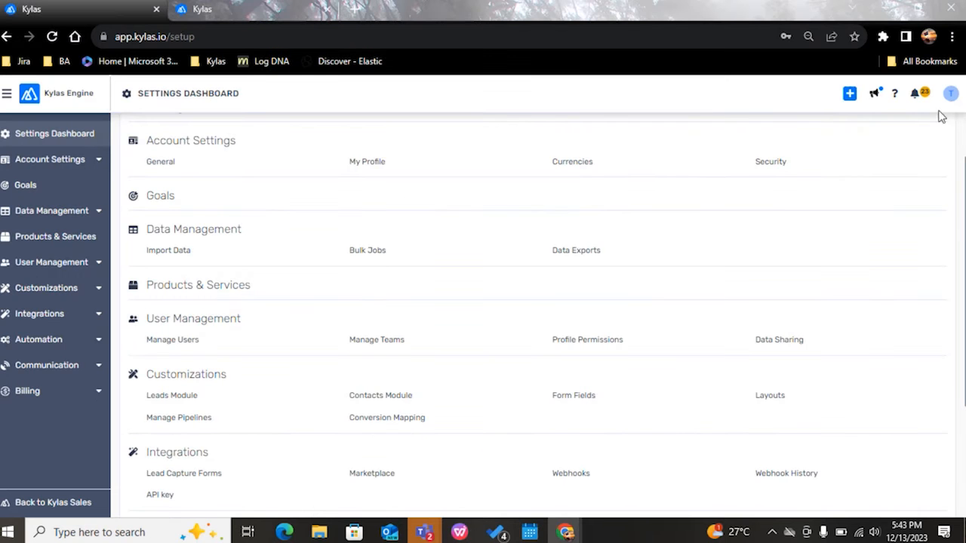
pyautogui.click(950, 98)
pyautogui.moveTo(823, 147); pyautogui.dragTo(914, 145)
pyautogui.click(11, 503)
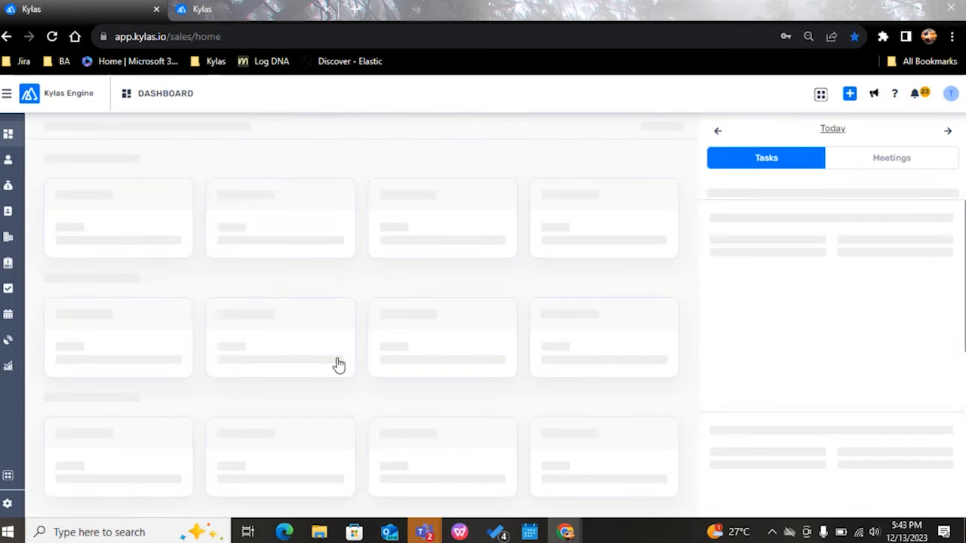
# Step: Start adding a new lead and enter the lead's first and last name
pyautogui.click(850, 93)
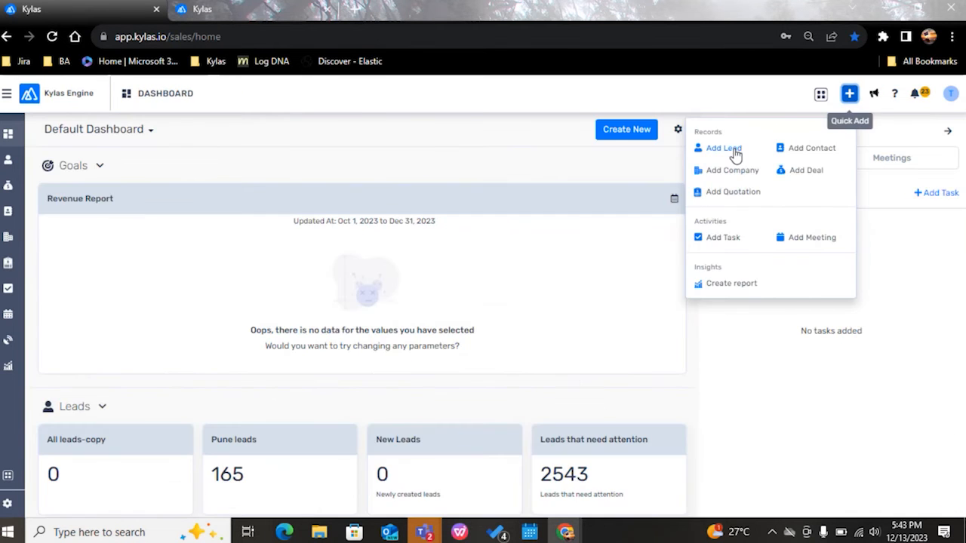
pyautogui.click(733, 153)
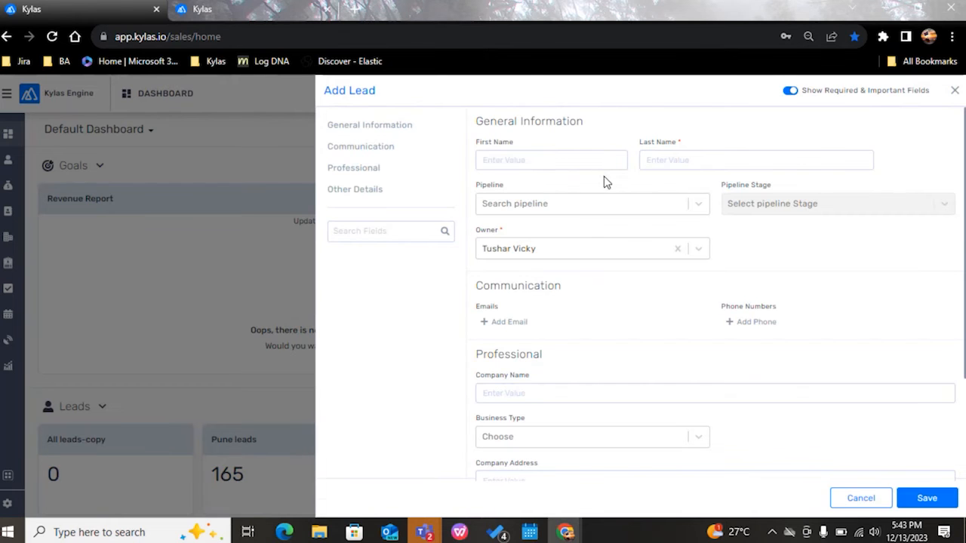
pyautogui.click(586, 160)
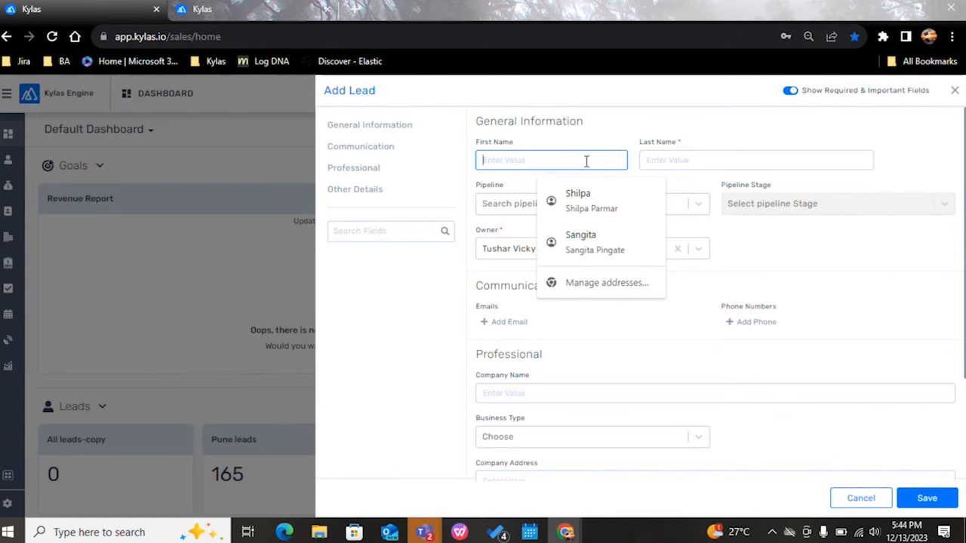
pyautogui.write('Sushant')
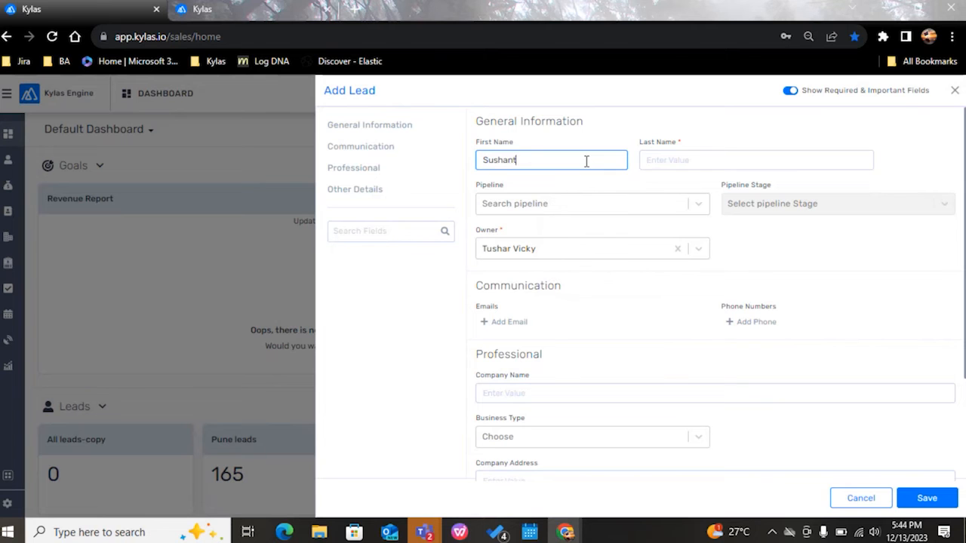
pyautogui.press('Tab')
pyautogui.write('s')
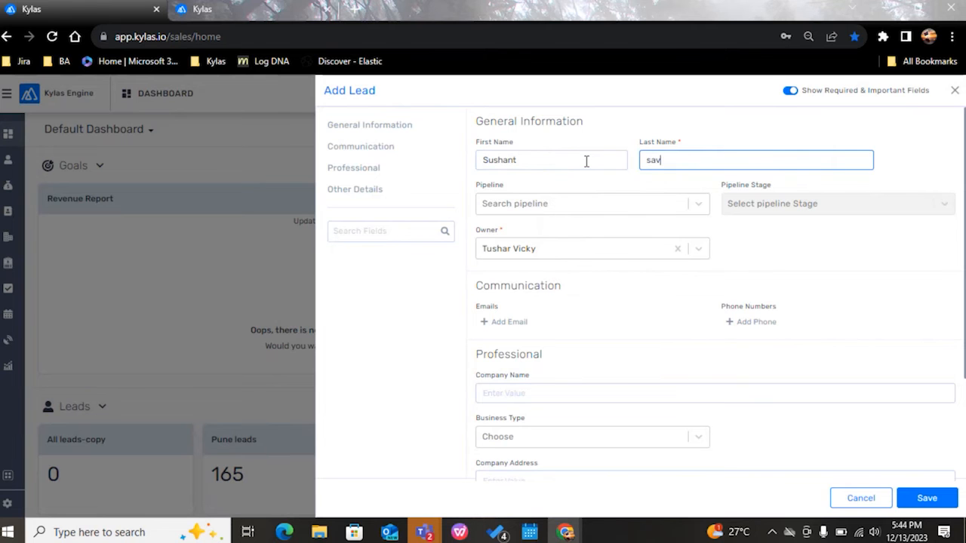
# Step: Add a mobile phone number with the +91 country code to the new lead
pyautogui.click(732, 322)
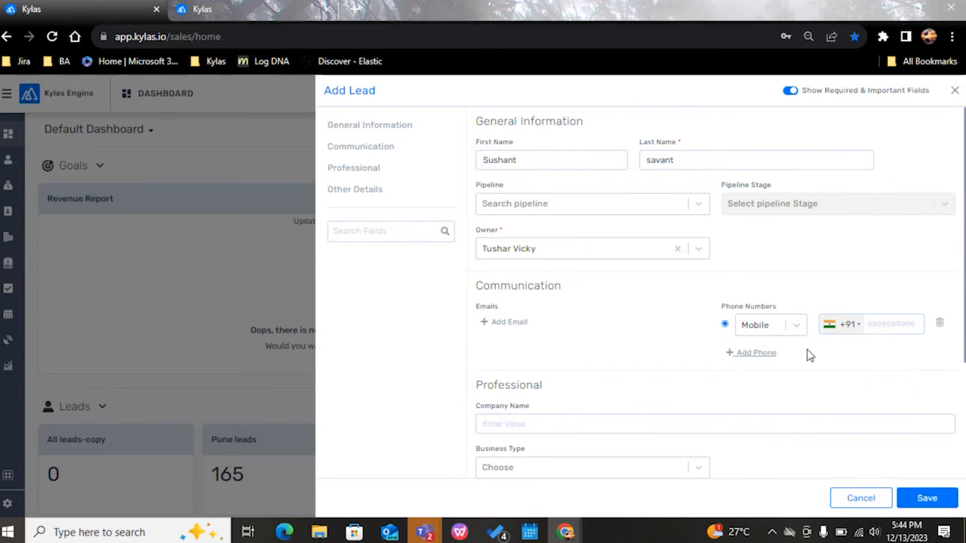
pyautogui.click(872, 328)
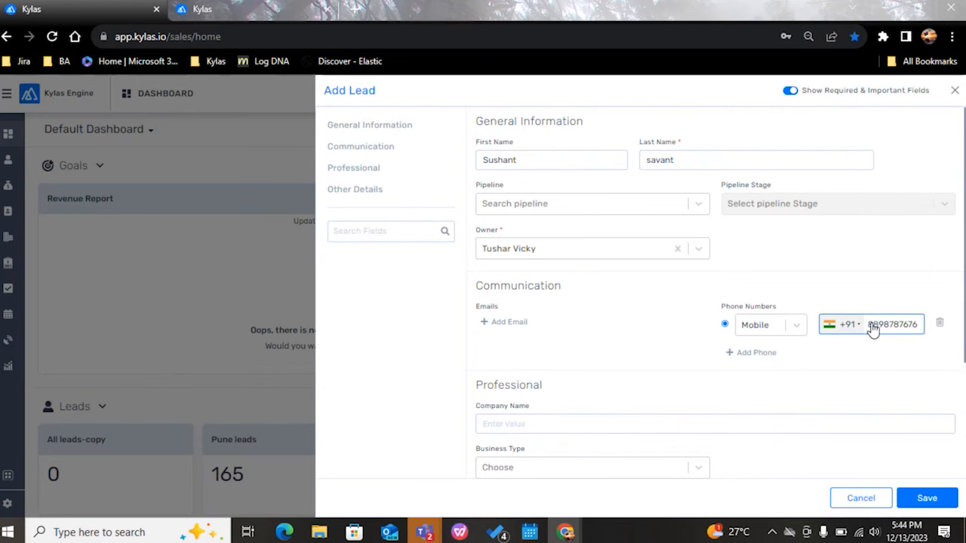
pyautogui.scroll(-2, 593, 369)
pyautogui.scroll(-1, 593, 366)
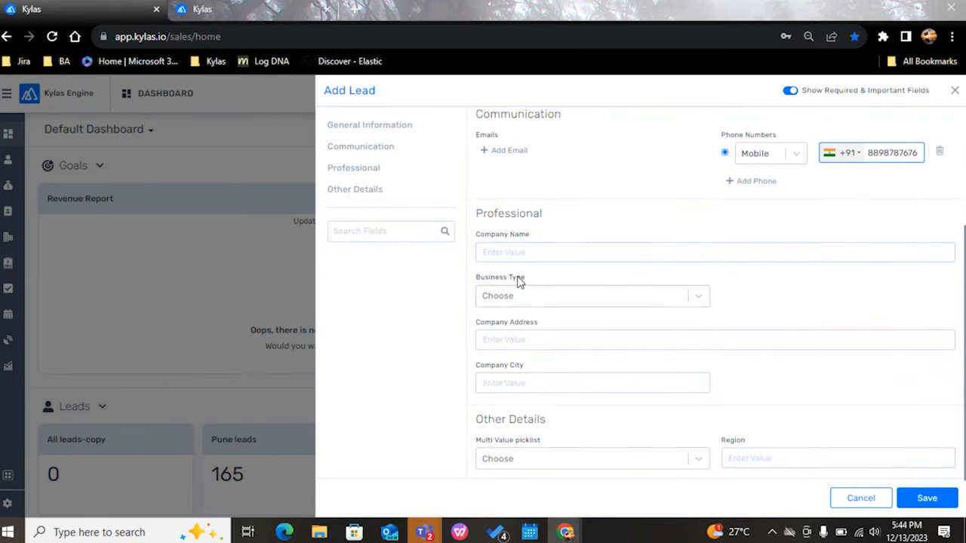
# Step: Show all lead fields instead of only required and important ones, and add a +91 mobile number under Company Phones in the Professional section
pyautogui.click(391, 232)
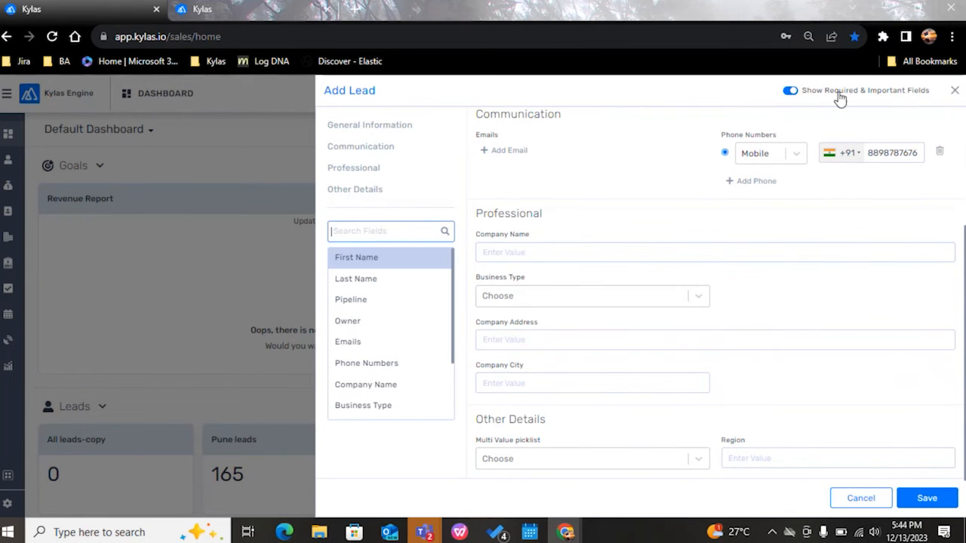
pyautogui.click(792, 92)
pyautogui.scroll(-2, 647, 248)
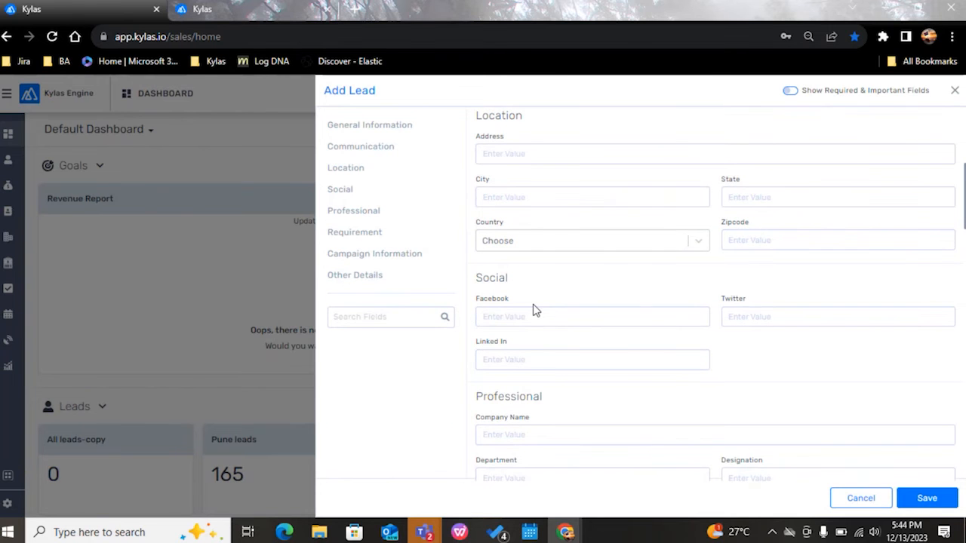
pyautogui.click(353, 211)
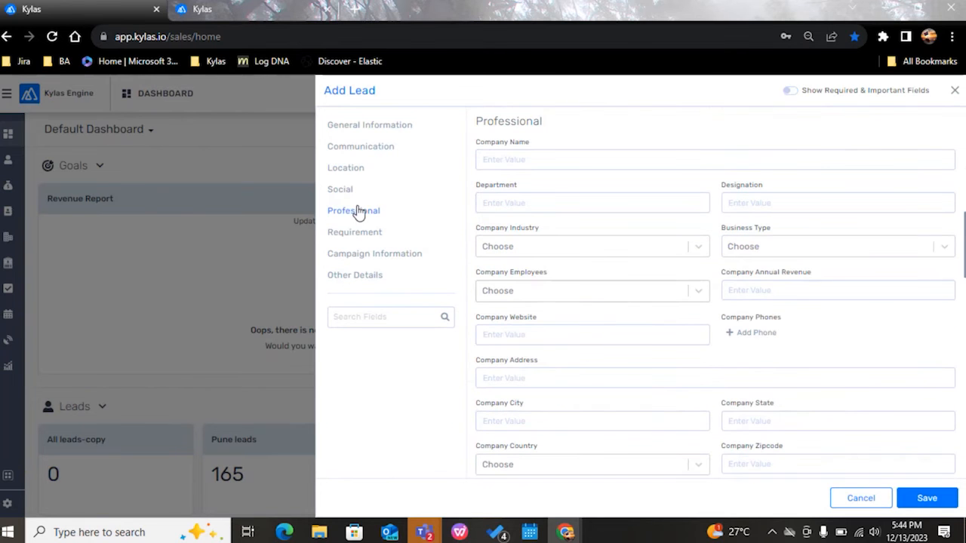
pyautogui.click(747, 333)
pyautogui.click(886, 337)
pyautogui.write('9999999999')
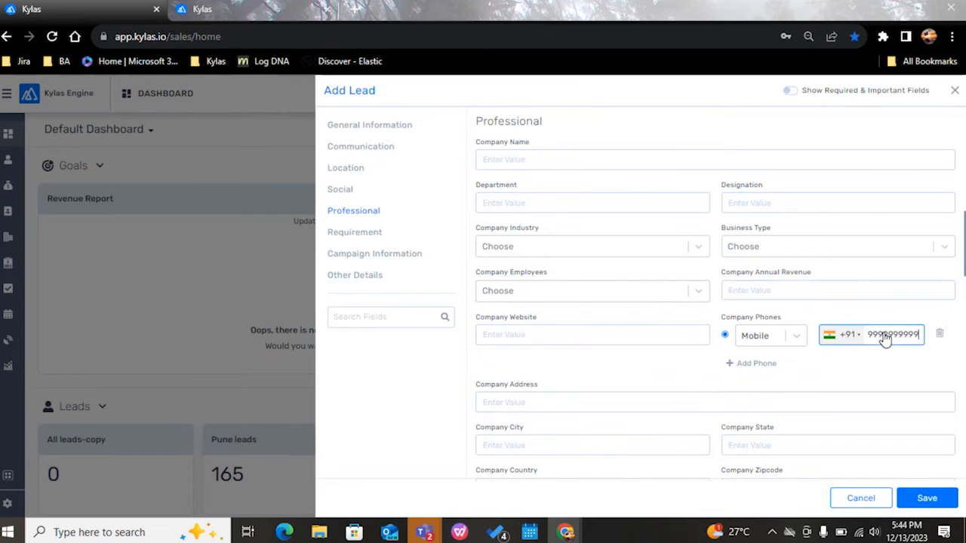
# Step: Save the new lead, open its detail page, and load the same page in a new tab of the incognito Kylas window
pyautogui.click(922, 501)
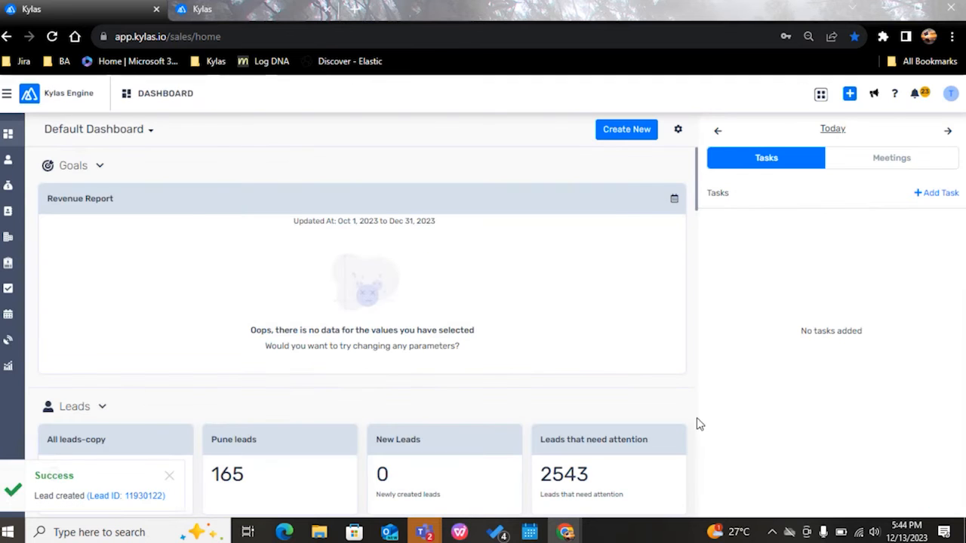
pyautogui.click(147, 496)
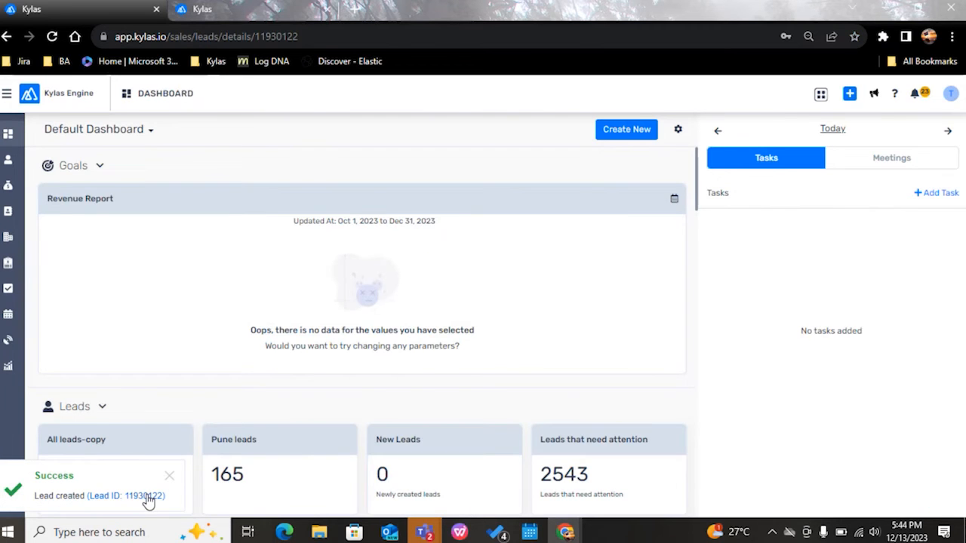
pyautogui.click(276, 33)
pyautogui.hotkey('ctrl', 'c')
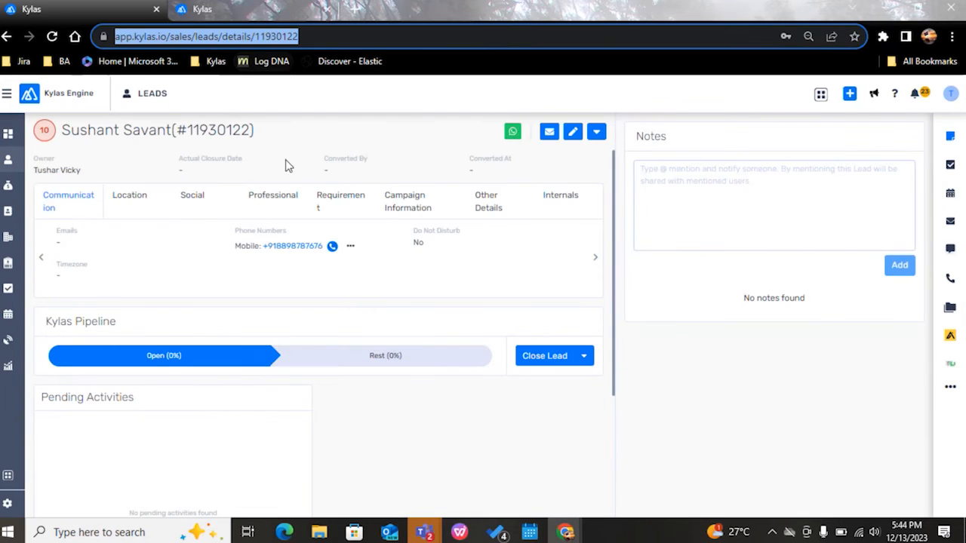
pyautogui.hotkey('alt', 'Tab')
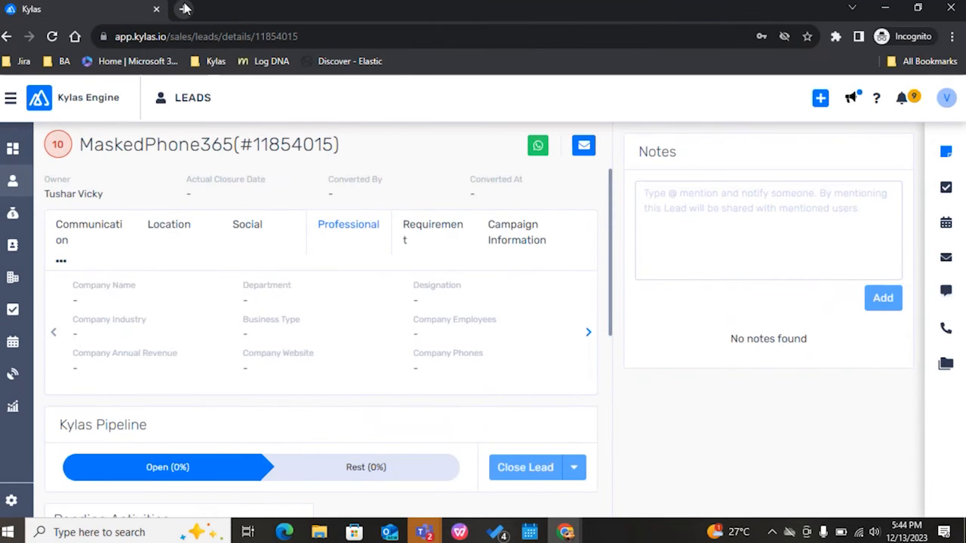
pyautogui.click(185, 8)
pyautogui.hotkey('ctrl', 'v')
pyautogui.press('Return')
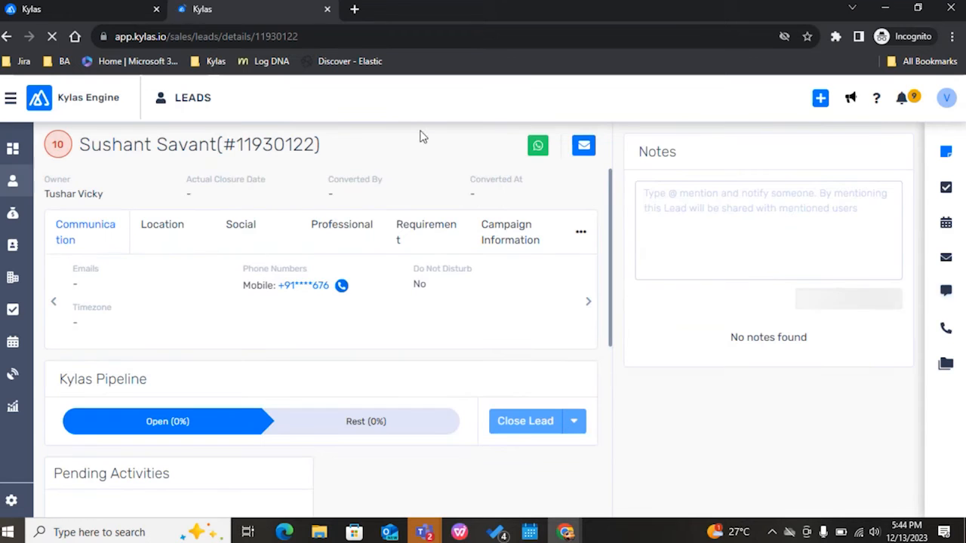
# Step: Check the lead's name and the role of the account signed in to the incognito window
pyautogui.moveTo(79, 144); pyautogui.dragTo(218, 144)
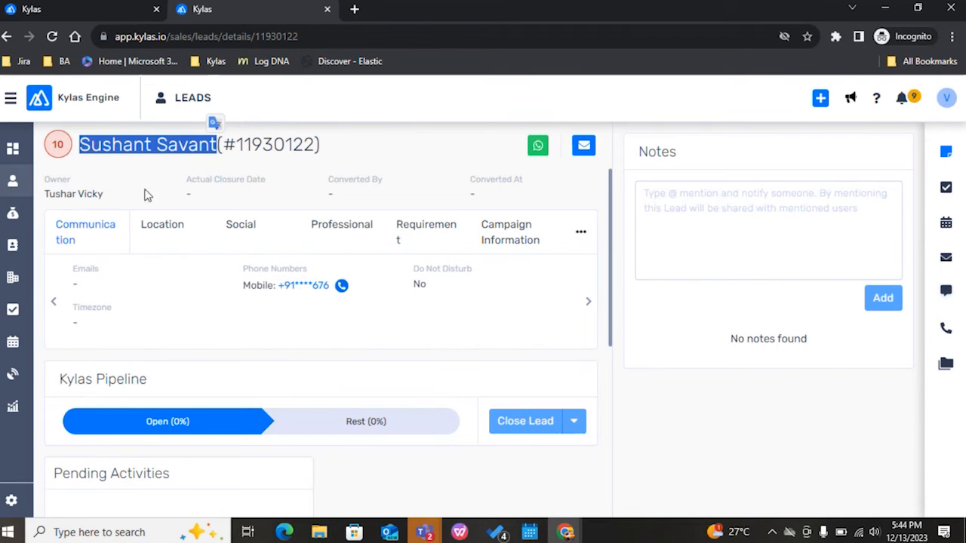
pyautogui.click(946, 98)
pyautogui.moveTo(793, 159); pyautogui.dragTo(888, 158)
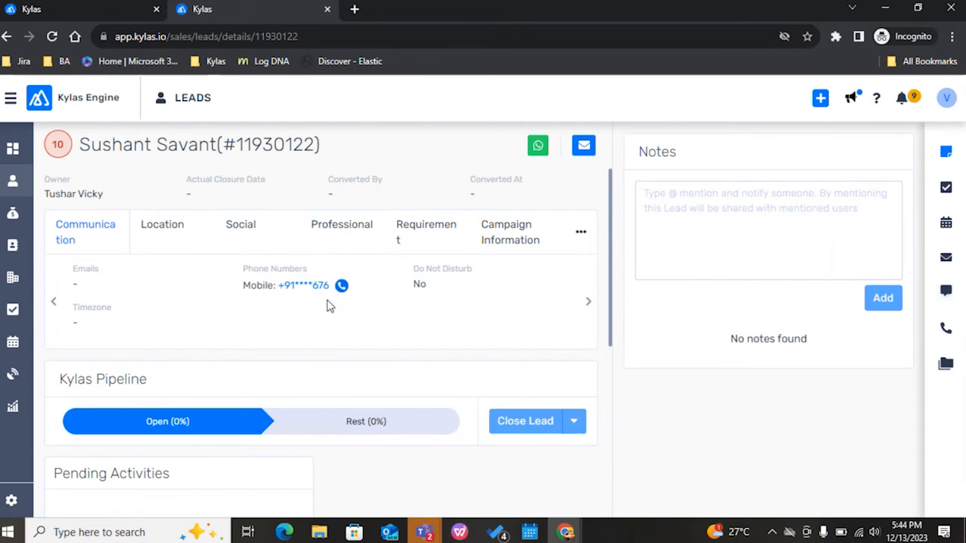
# Step: Examine how the lead's mobile number under Communication and its company phone under Professional are displayed
pyautogui.moveTo(327, 304); pyautogui.dragTo(287, 305)
pyautogui.click(332, 239)
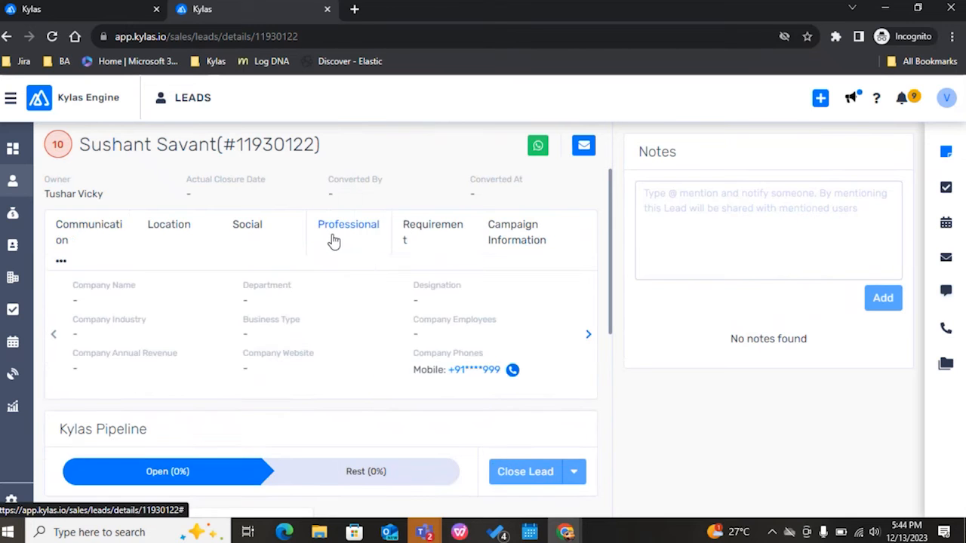
pyautogui.moveTo(507, 385); pyautogui.dragTo(462, 388)
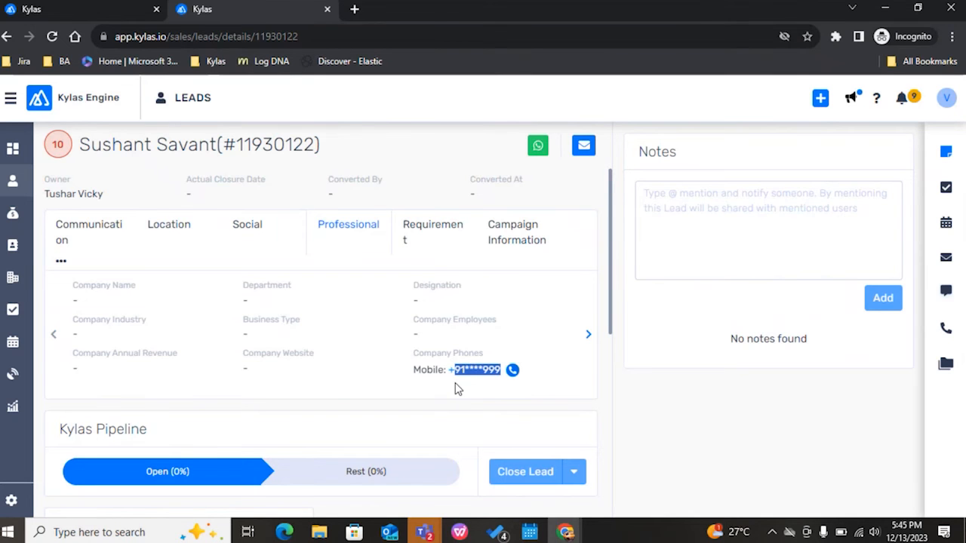
# Step: View the lead's messages, then open the communication call logs and examine the phone number of the in-progress call
pyautogui.click(946, 293)
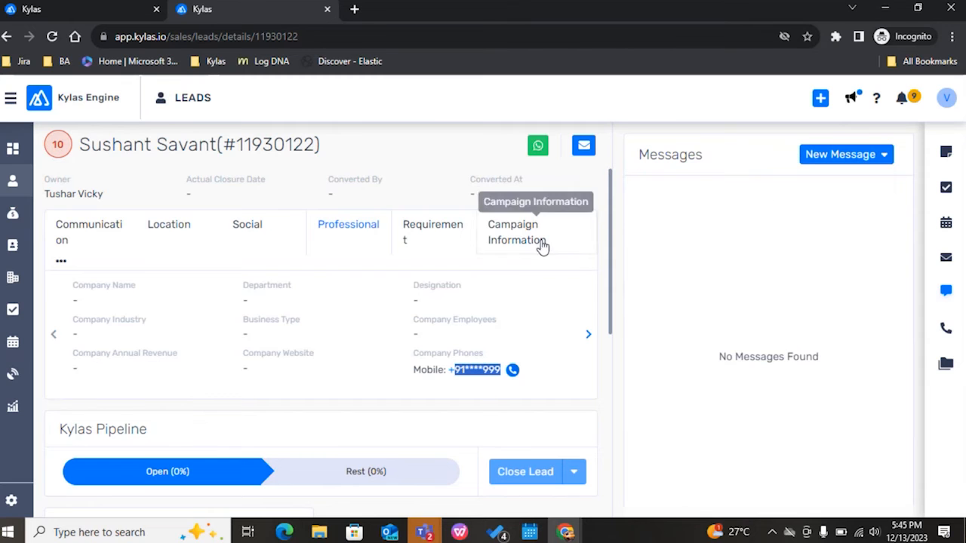
pyautogui.moveTo(15, 374)
pyautogui.click(76, 379)
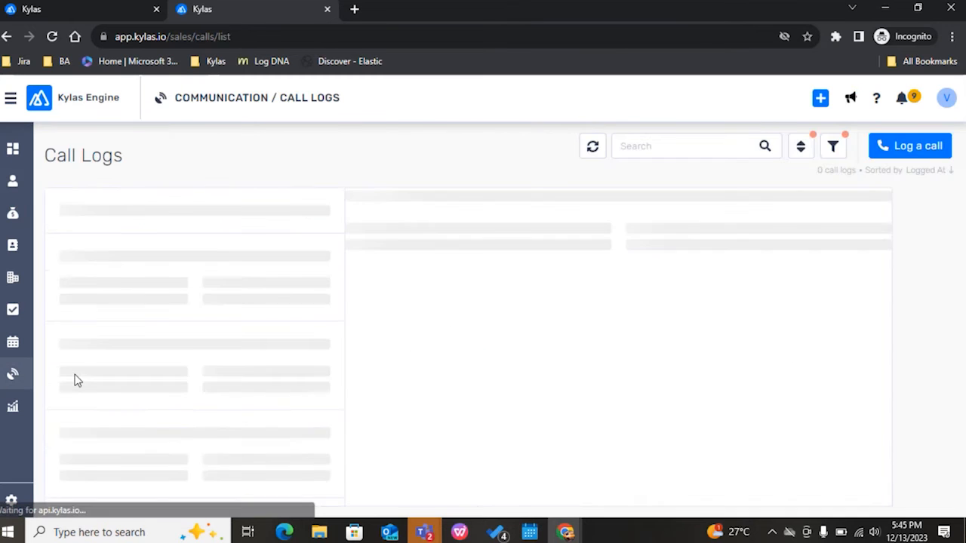
pyautogui.moveTo(16, 377)
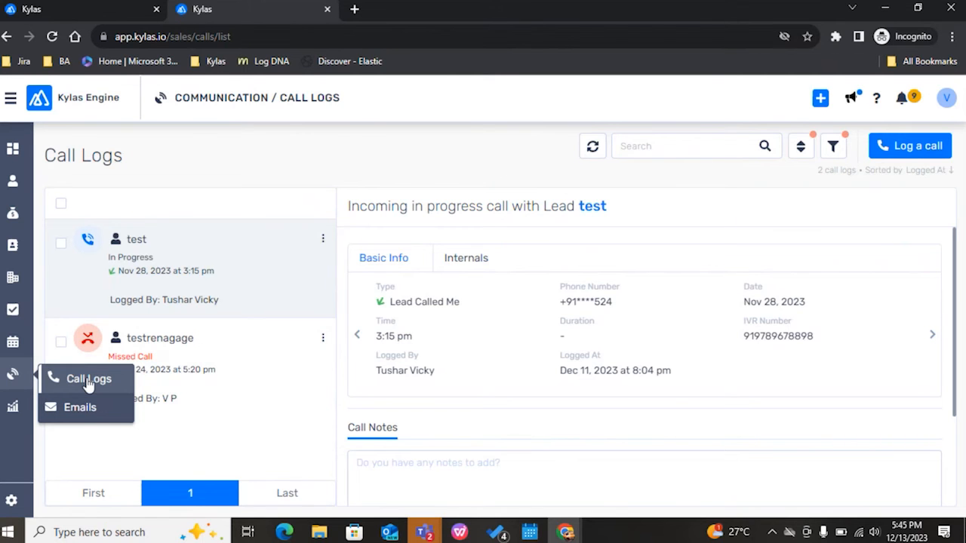
pyautogui.moveTo(615, 302); pyautogui.dragTo(561, 299)
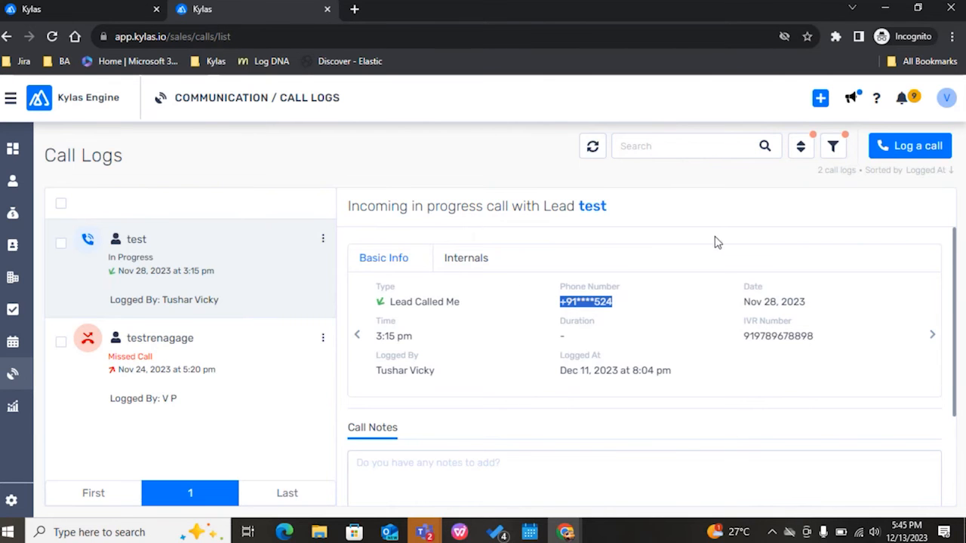
# Step: Switch to the other Kylas window, search the leads by a full mobile number, and open the matching test lead
pyautogui.hotkey('alt', 'Tab')
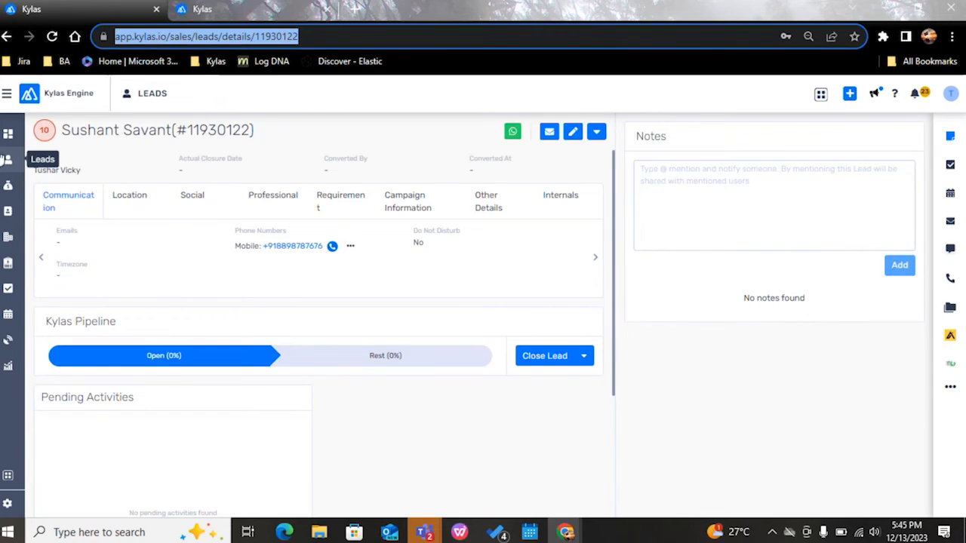
pyautogui.click(8, 159)
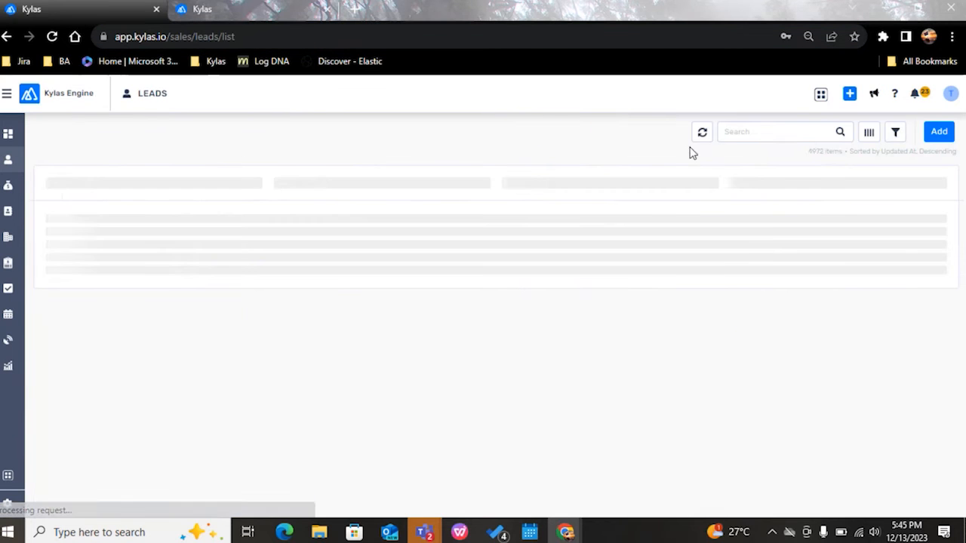
pyautogui.click(768, 136)
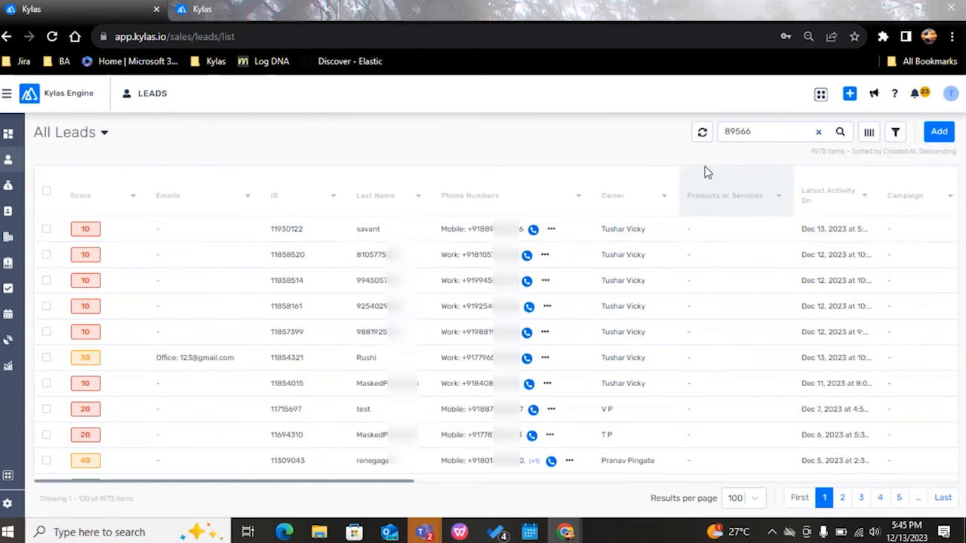
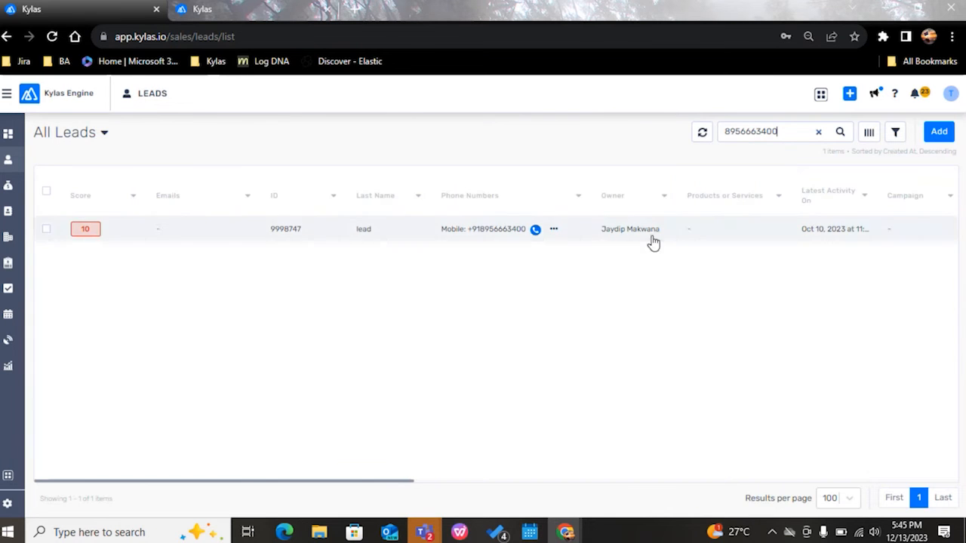
pyautogui.click(305, 230)
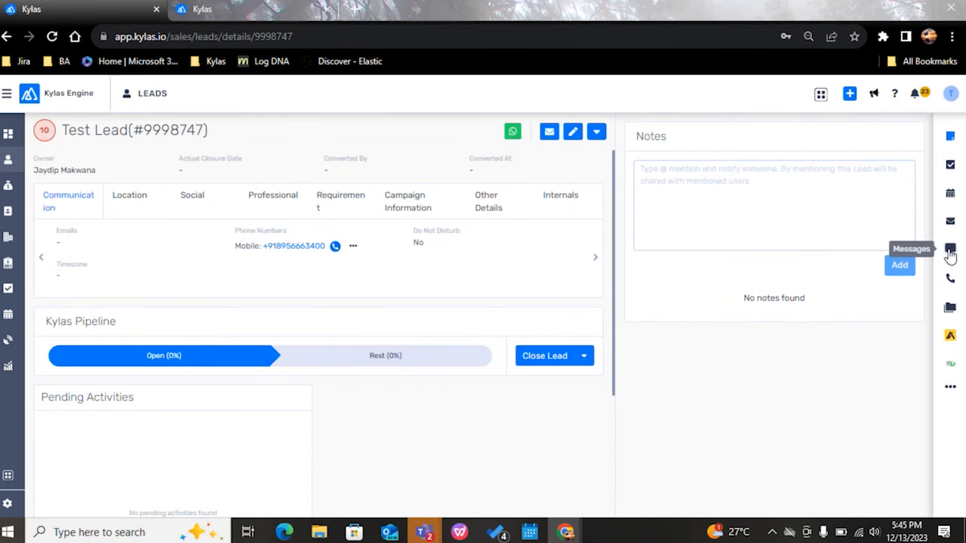
# Step: View the test lead's messages and examine the Sent To number in the details of the Oct 30, 2023 message
pyautogui.click(950, 251)
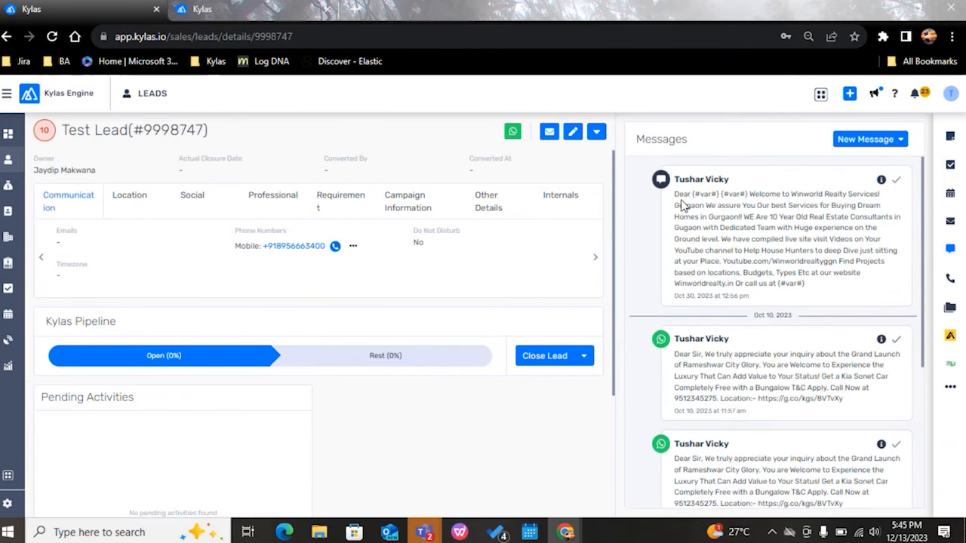
pyautogui.click(881, 180)
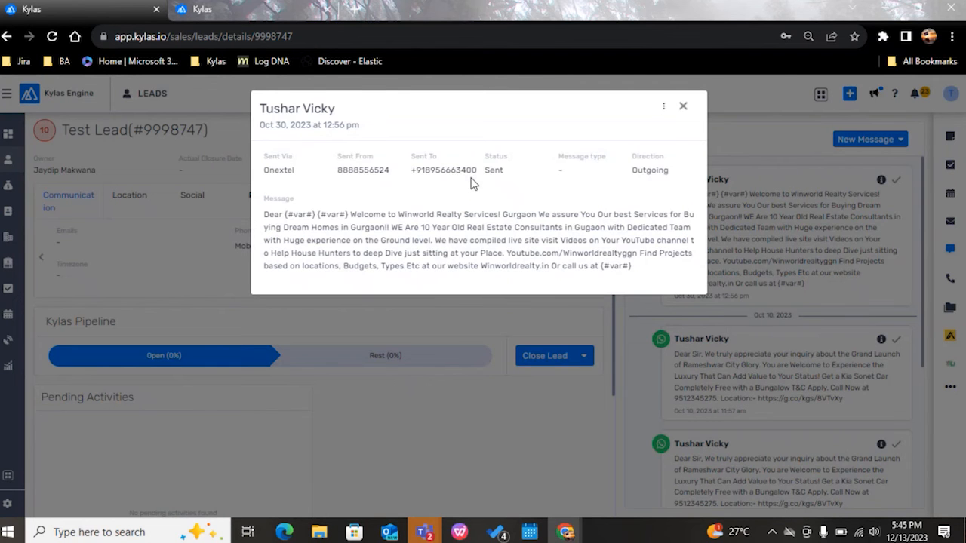
pyautogui.moveTo(477, 171); pyautogui.dragTo(436, 188)
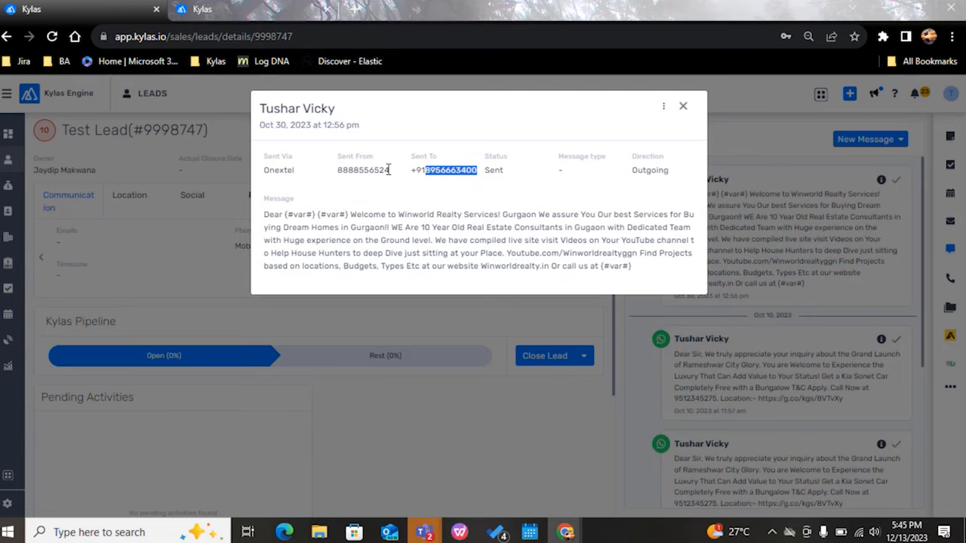
# Step: Return to the incognito window, search the leads by the same mobile number, and open the test lead
pyautogui.hotkey('alt', 'Tab')
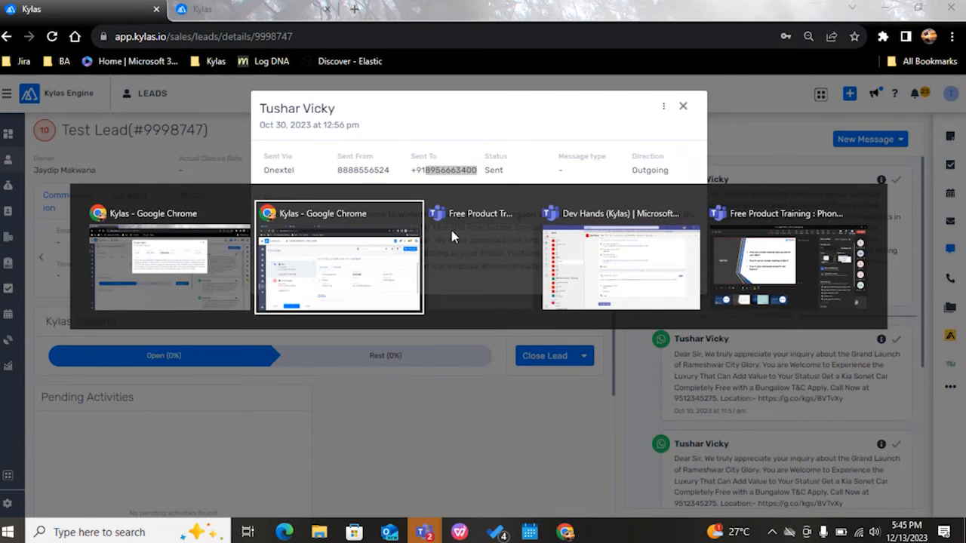
pyautogui.click(15, 181)
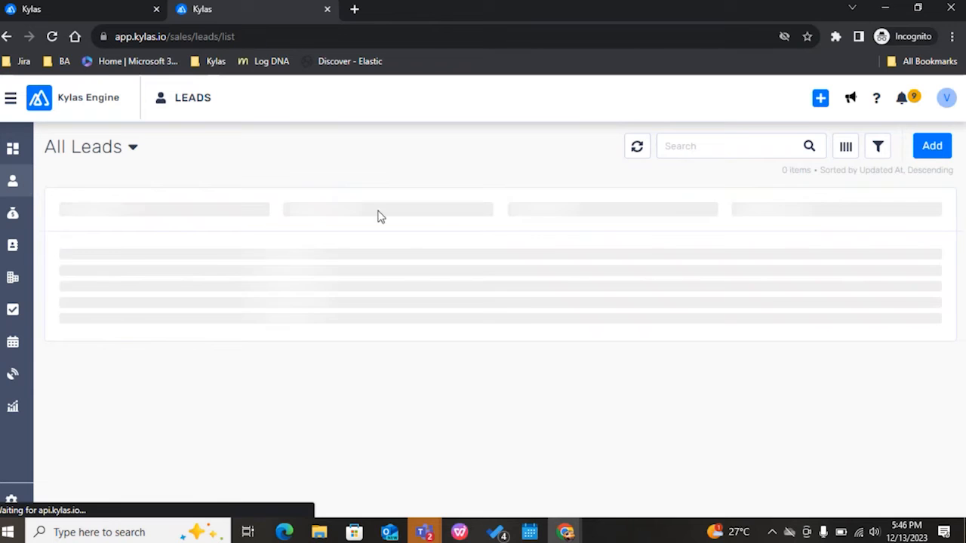
pyautogui.click(675, 148)
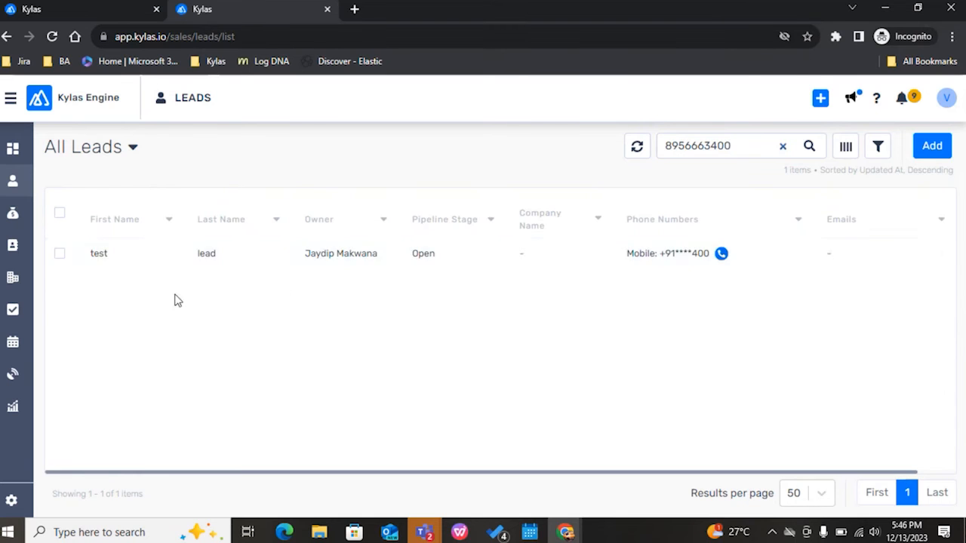
pyautogui.click(352, 273)
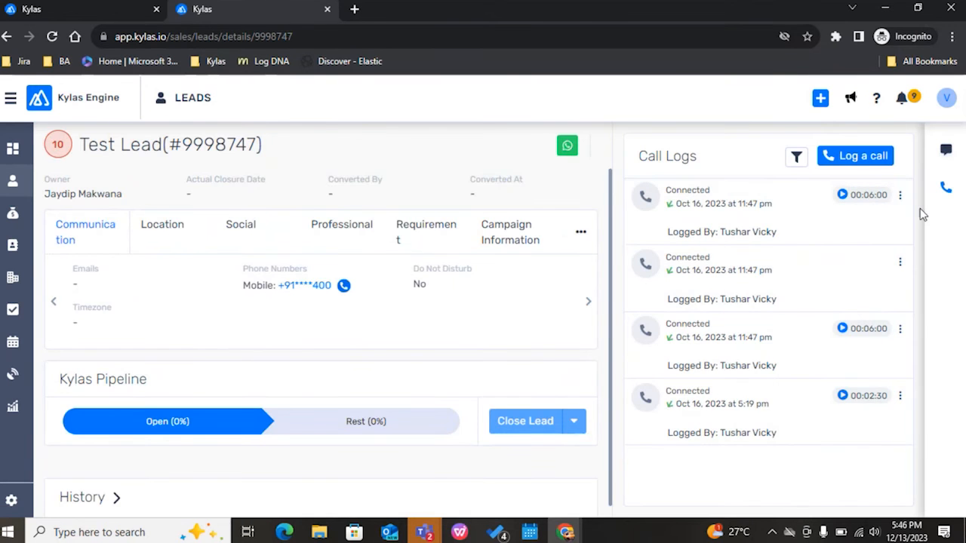
# Step: Examine the phone number in the details of the test lead's first connected call log, and close the details
pyautogui.click(890, 218)
pyautogui.moveTo(399, 216); pyautogui.dragTo(356, 217)
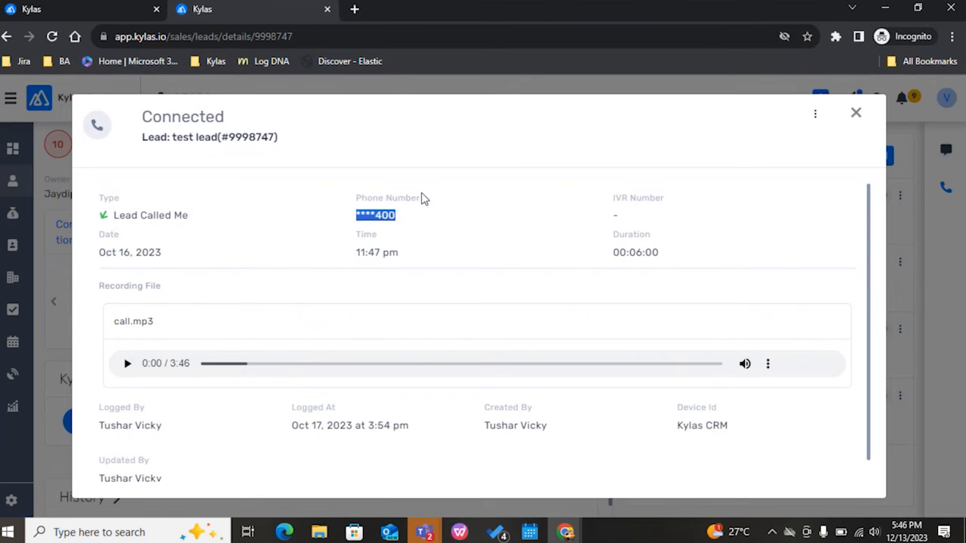
pyautogui.click(858, 120)
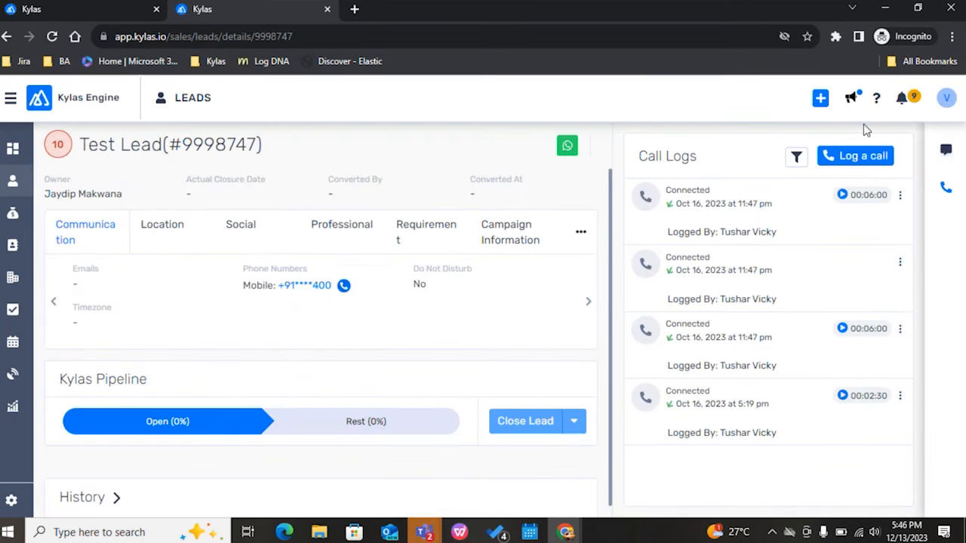
# Step: Examine the Sent To number of the Oct 30, 2023 message as the restricted user, and close its details
pyautogui.click(948, 154)
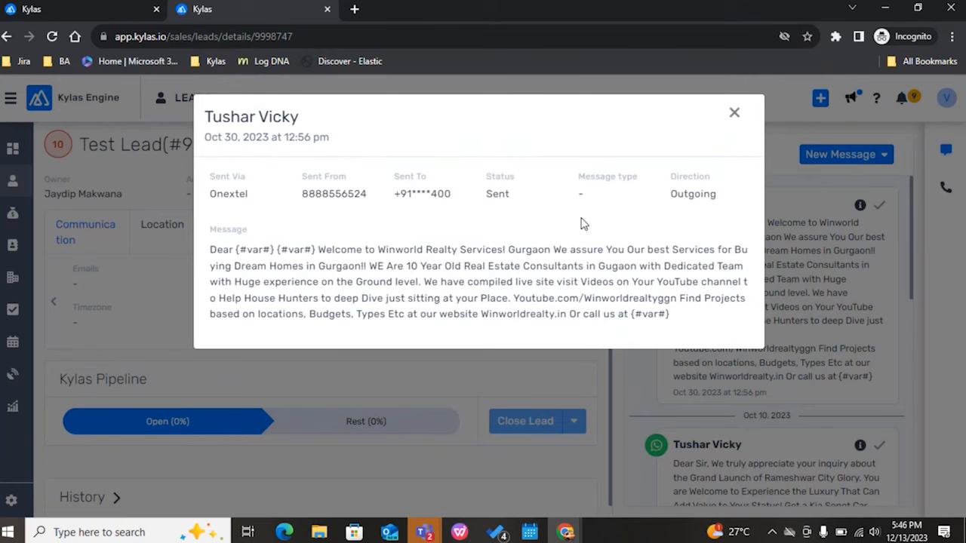
pyautogui.moveTo(451, 203); pyautogui.dragTo(404, 197)
pyautogui.click(403, 213)
pyautogui.click(732, 115)
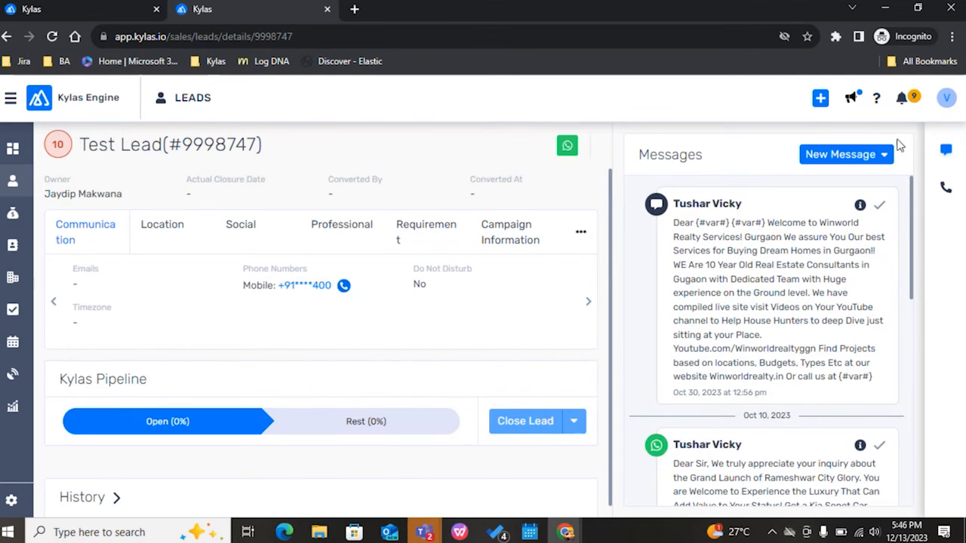
# Step: Recheck the signed-in account's role from the test lead's page, and close the account menu
pyautogui.scroll(-1, 276, 244)
pyautogui.click(946, 98)
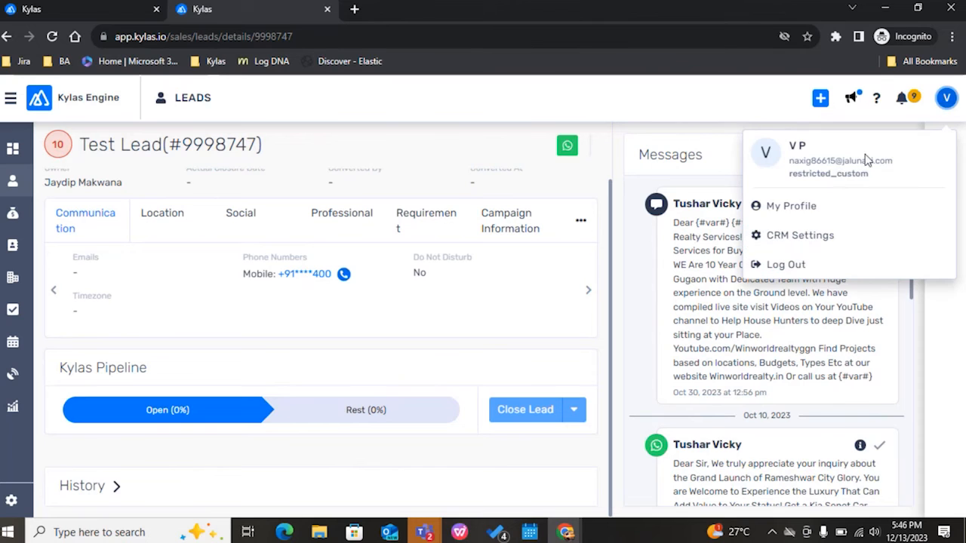
pyautogui.click(548, 122)
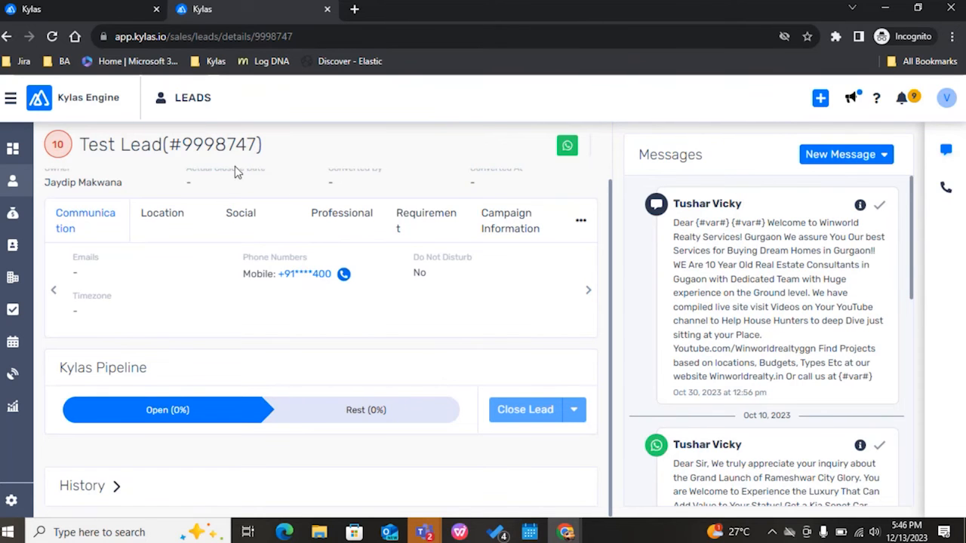
# Step: Open the installed apps in Kylas Marketplace and point out WhatsApp Business messaging
pyautogui.click(11, 98)
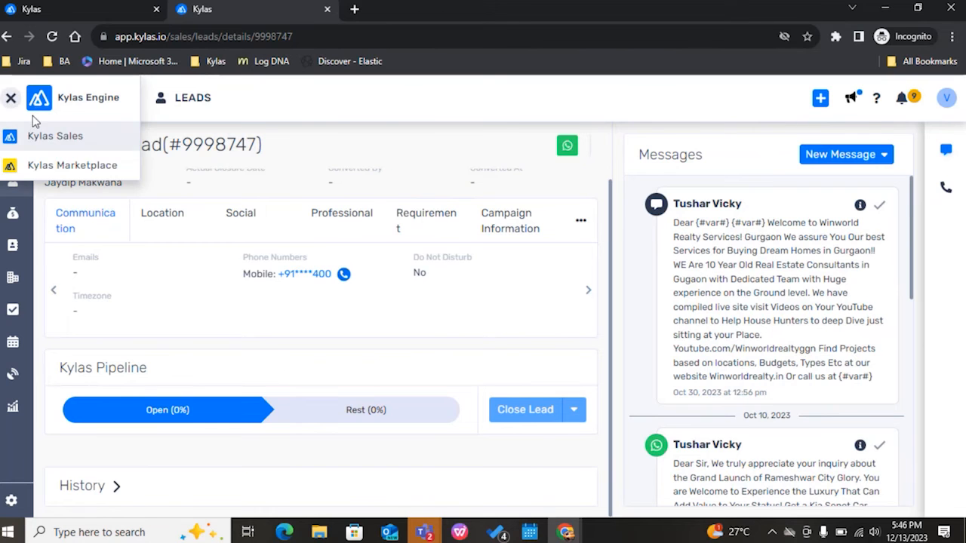
pyautogui.click(29, 169)
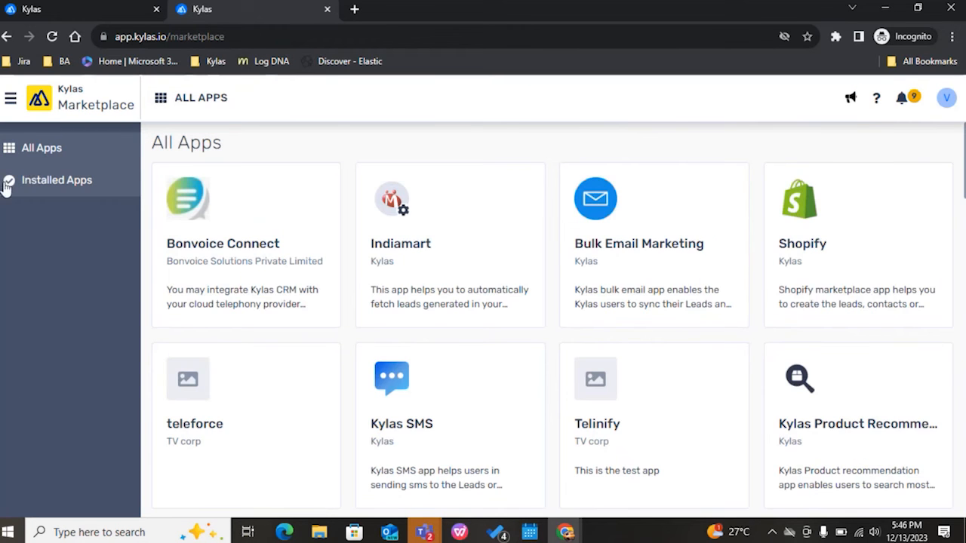
pyautogui.click(32, 184)
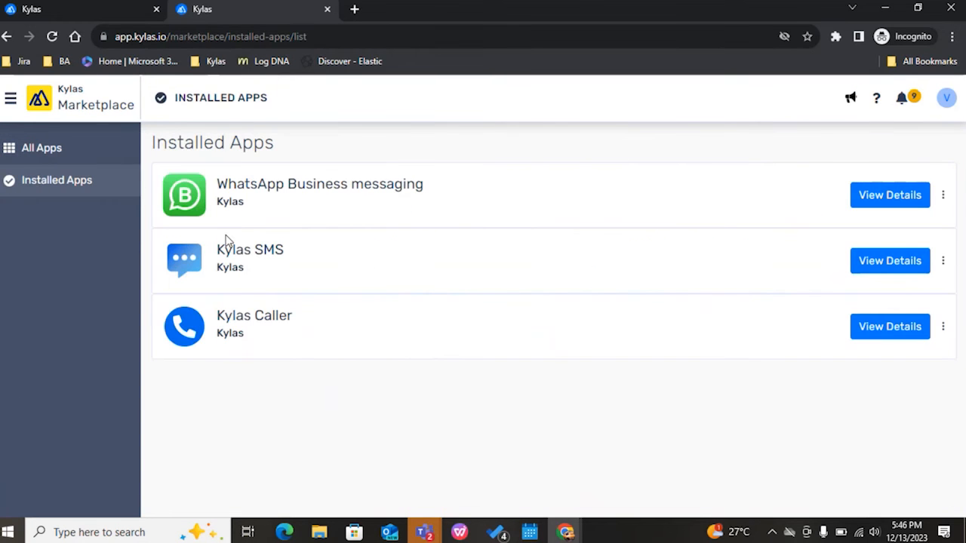
pyautogui.moveTo(398, 206); pyautogui.dragTo(211, 181)
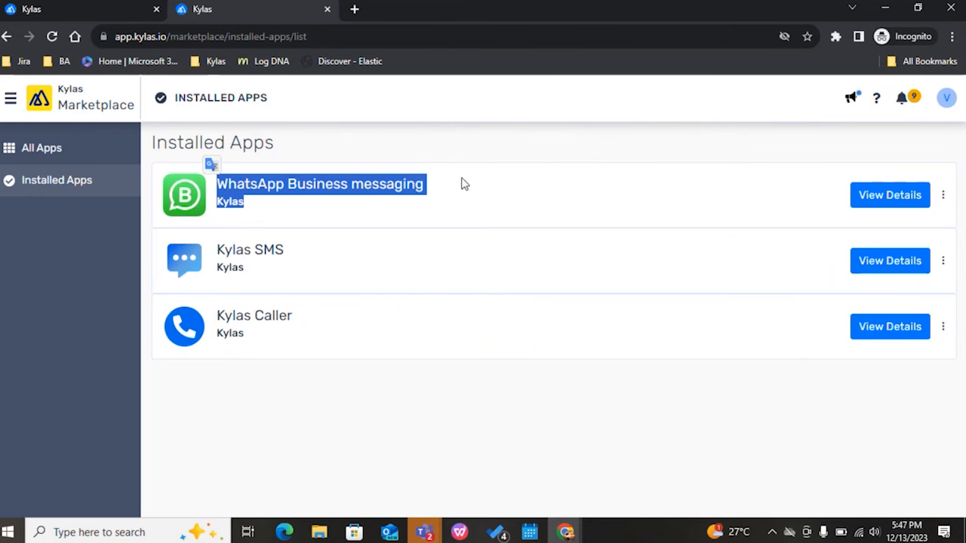
# Step: Open the details of the Kylas Caller app, and review the phone numbers in the Kylas leads list
pyautogui.click(537, 151)
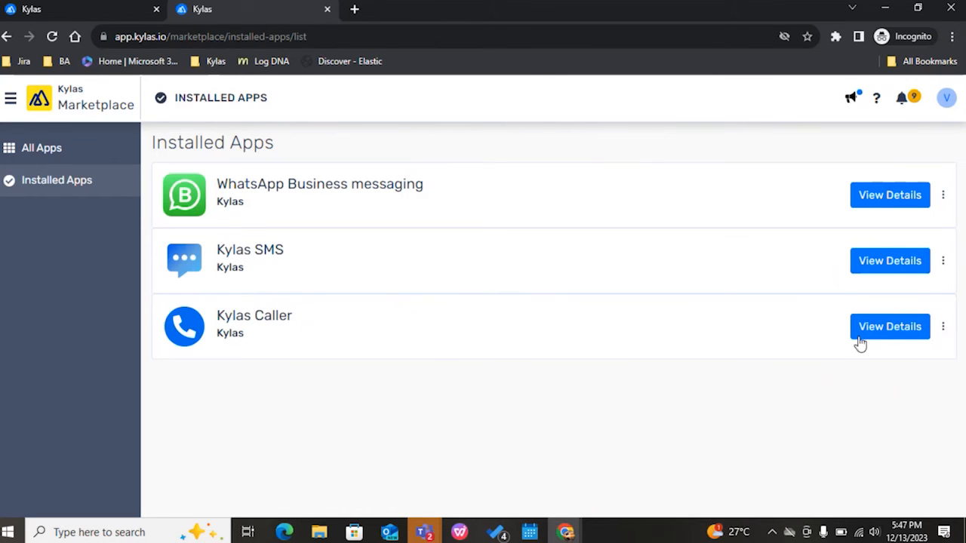
pyautogui.click(903, 334)
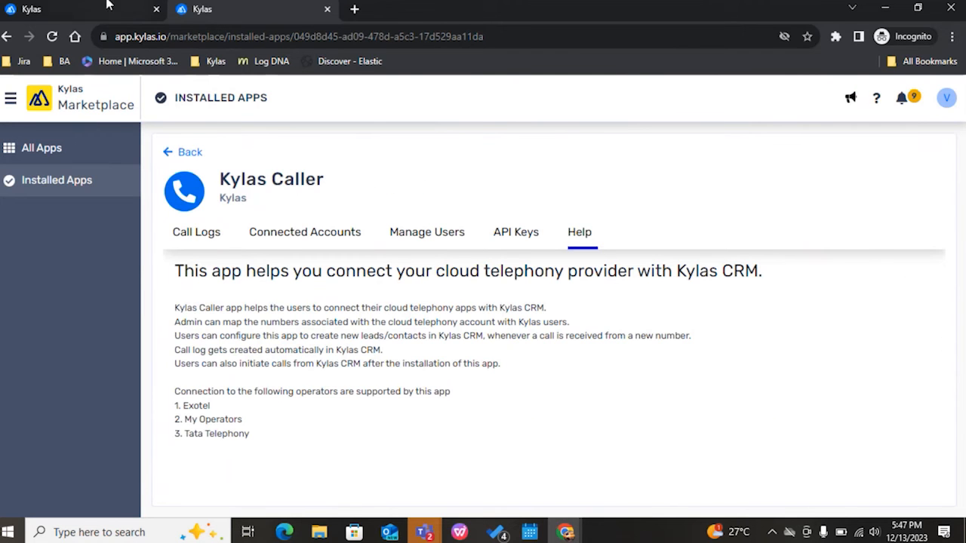
pyautogui.click(108, 6)
pyautogui.click(13, 181)
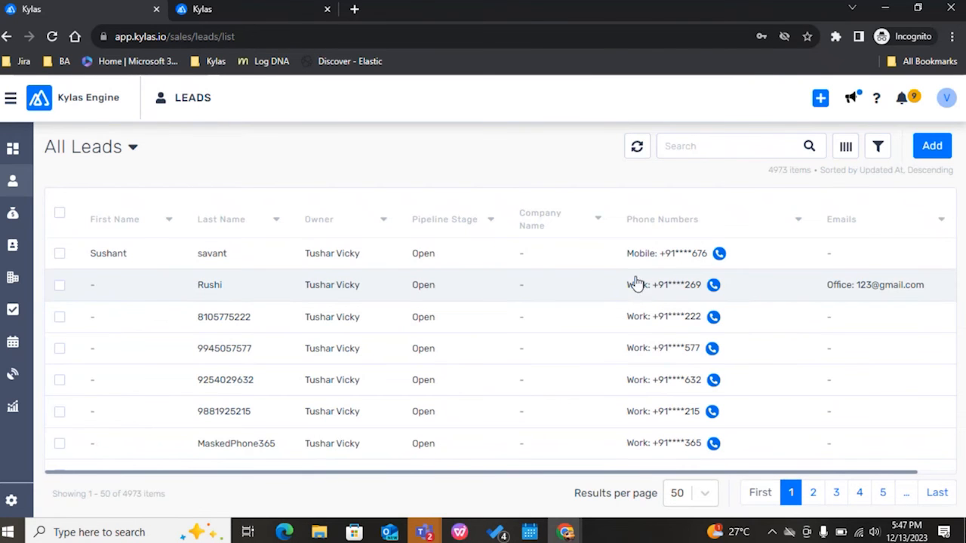
# Step: Return to the Kylas Caller app and examine the customer phone numbers throughout its call logs
pyautogui.click(208, 13)
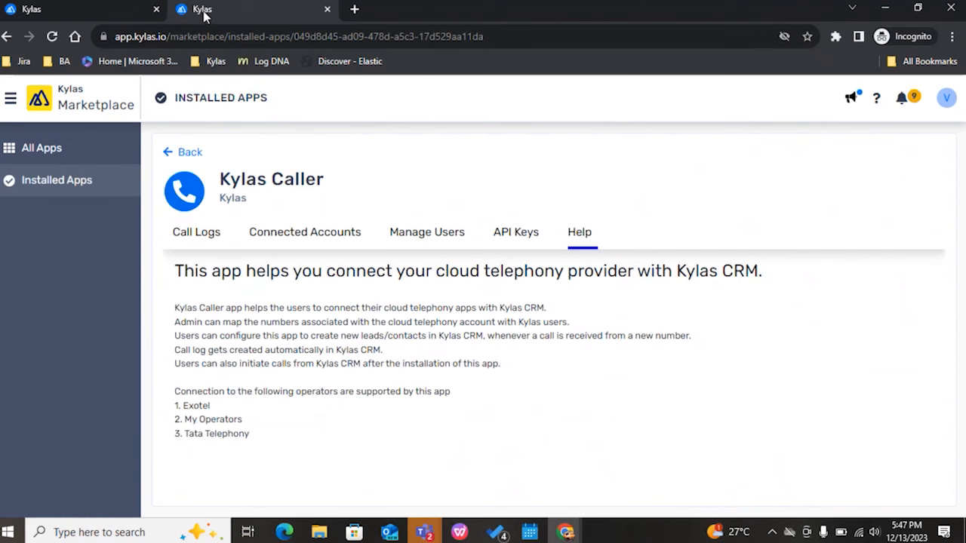
pyautogui.click(206, 240)
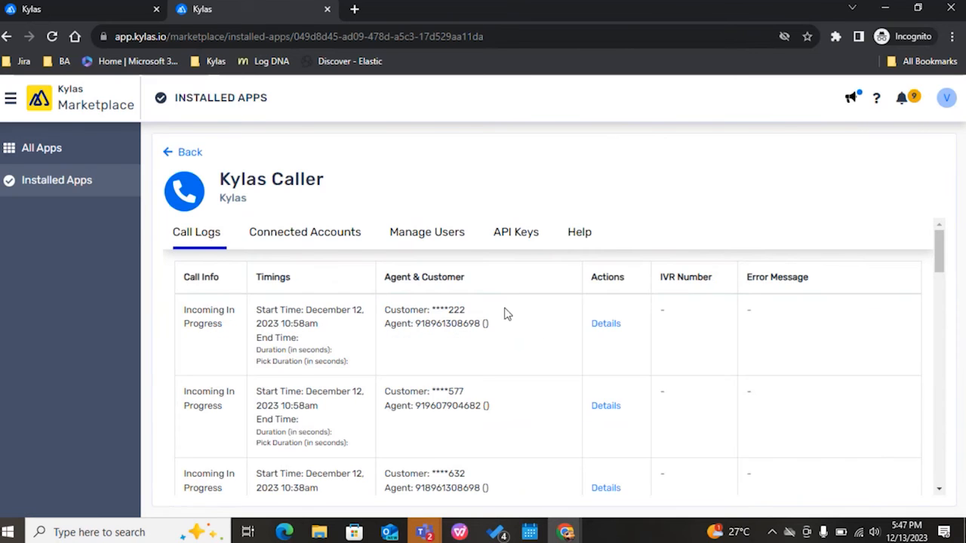
pyautogui.scroll(-1, 506, 314)
pyautogui.moveTo(465, 320); pyautogui.dragTo(428, 321)
pyautogui.moveTo(466, 238); pyautogui.dragTo(432, 238)
pyautogui.scroll(-2, 477, 289)
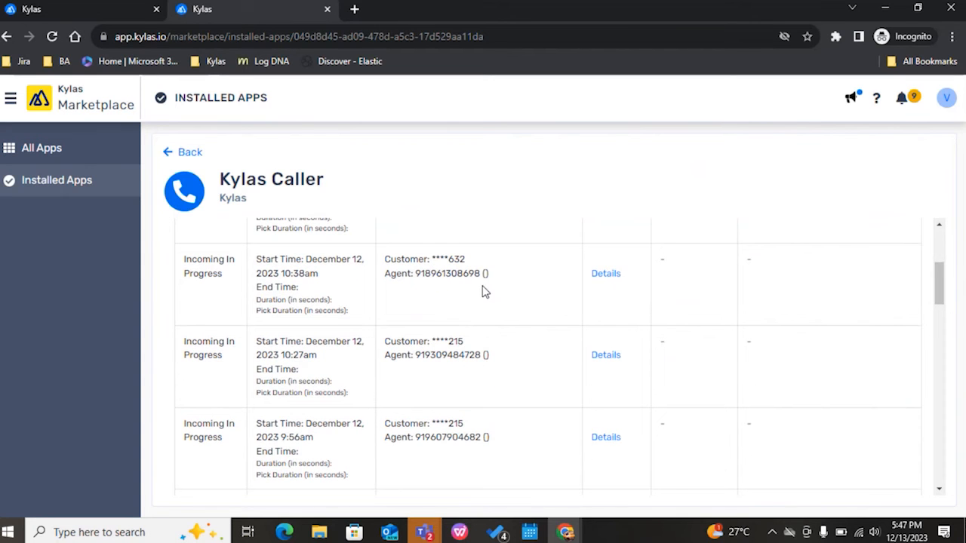
pyautogui.moveTo(326, 181); pyautogui.dragTo(218, 172)
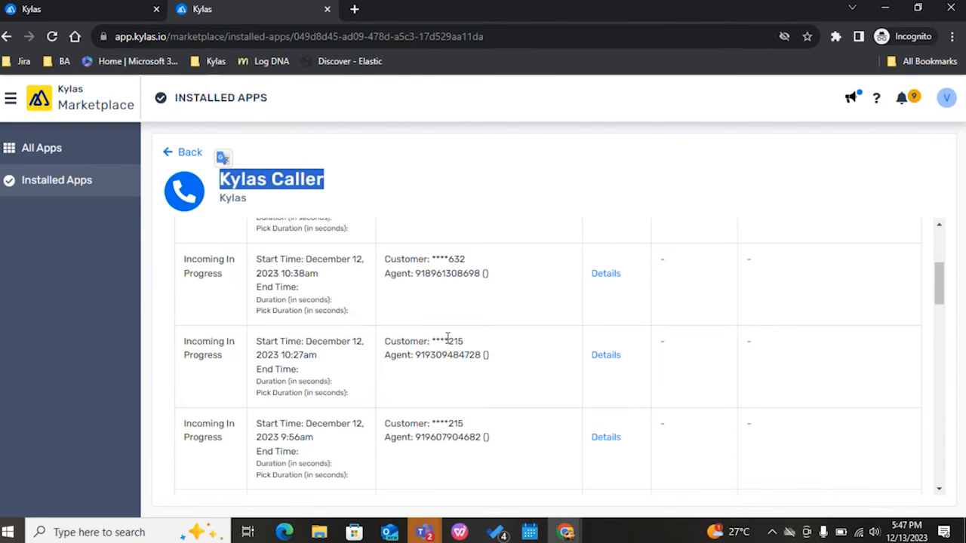
pyautogui.scroll(-3, 447, 338)
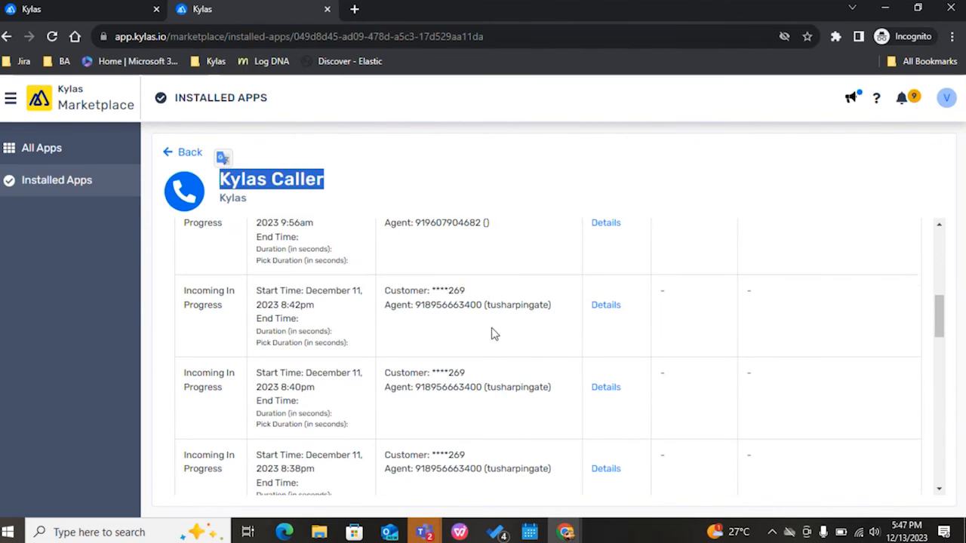
pyautogui.scroll(-1, 491, 336)
pyautogui.scroll(-4, 486, 354)
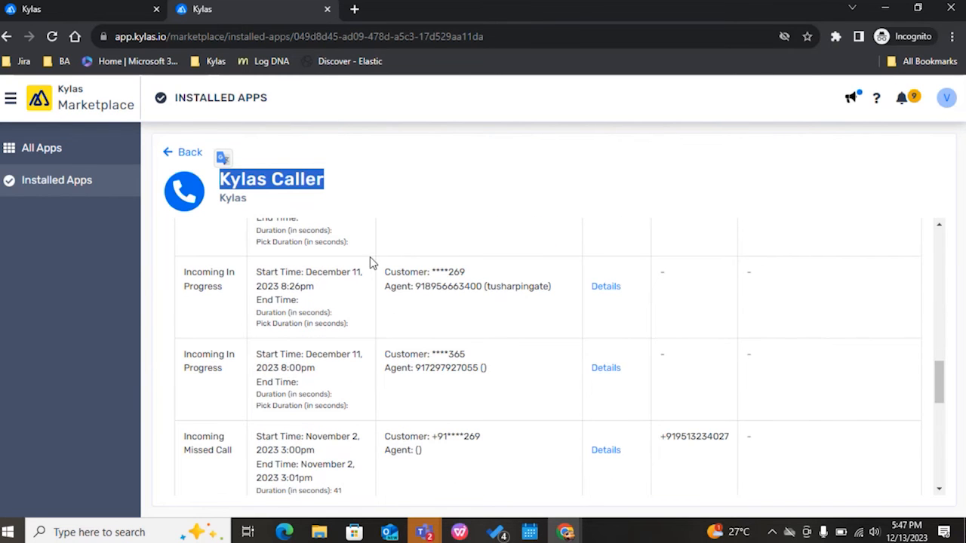
pyautogui.scroll(-2, 489, 398)
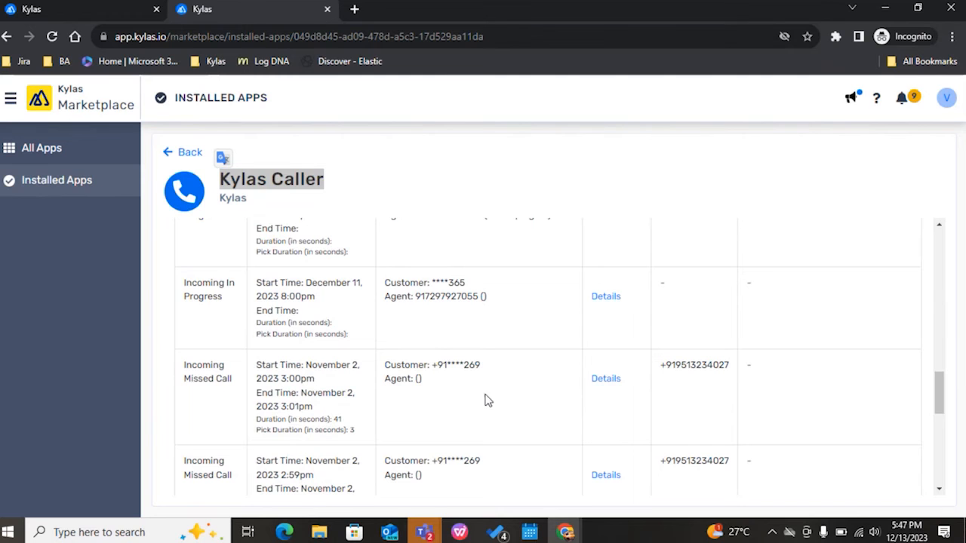
# Step: Open the Kylas SMS app from the installed apps and examine the entity phone numbers in its SMS log
pyautogui.click(53, 194)
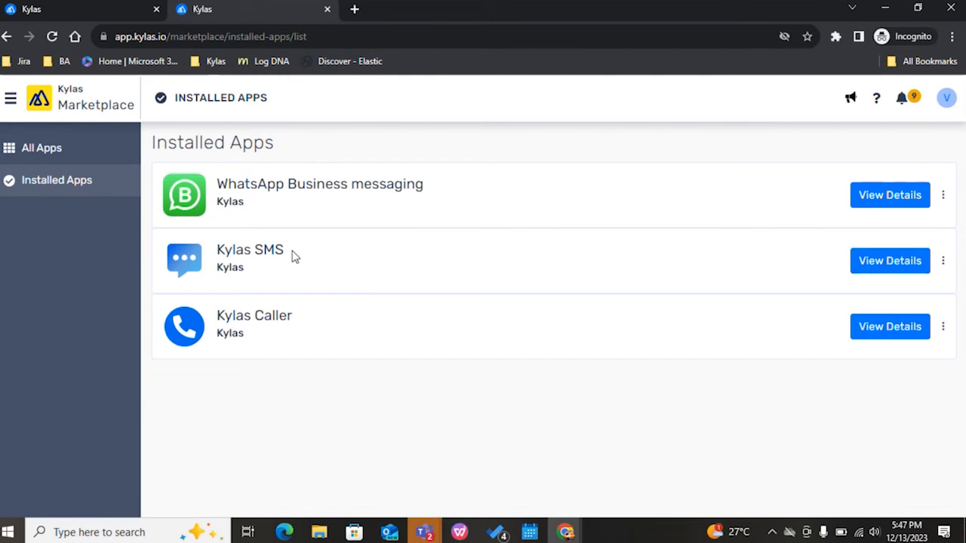
pyautogui.moveTo(295, 257); pyautogui.dragTo(212, 255)
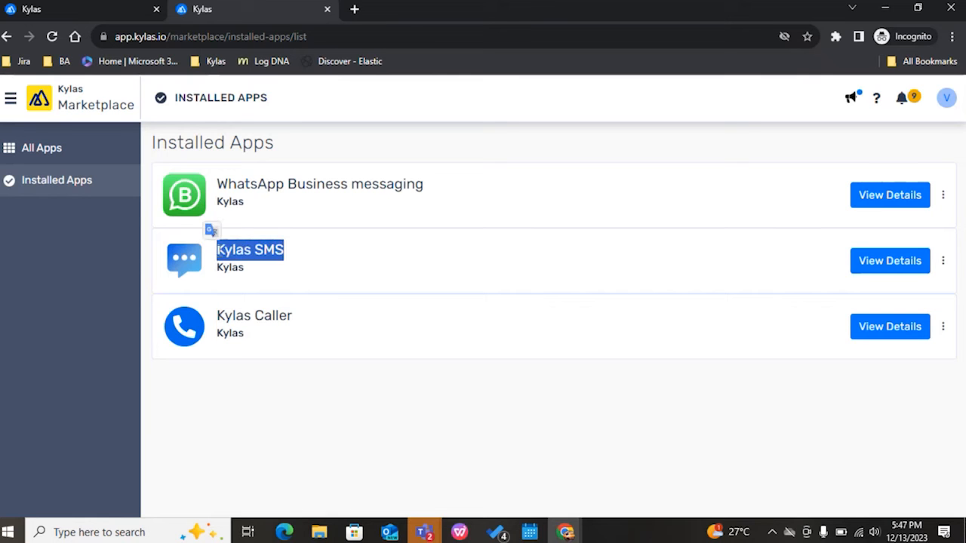
pyautogui.click(913, 264)
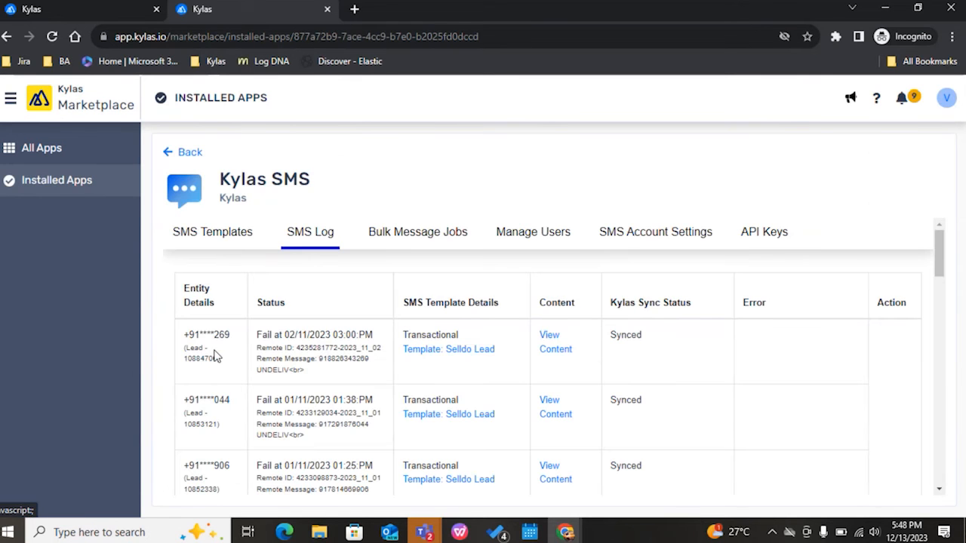
pyautogui.moveTo(236, 339); pyautogui.dragTo(189, 332)
pyautogui.scroll(-1, 230, 376)
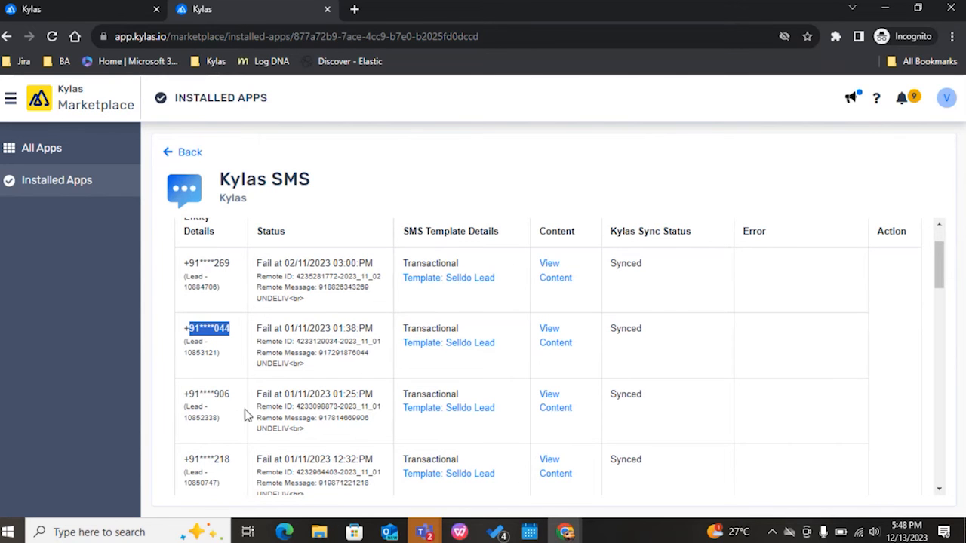
pyautogui.scroll(-2, 233, 404)
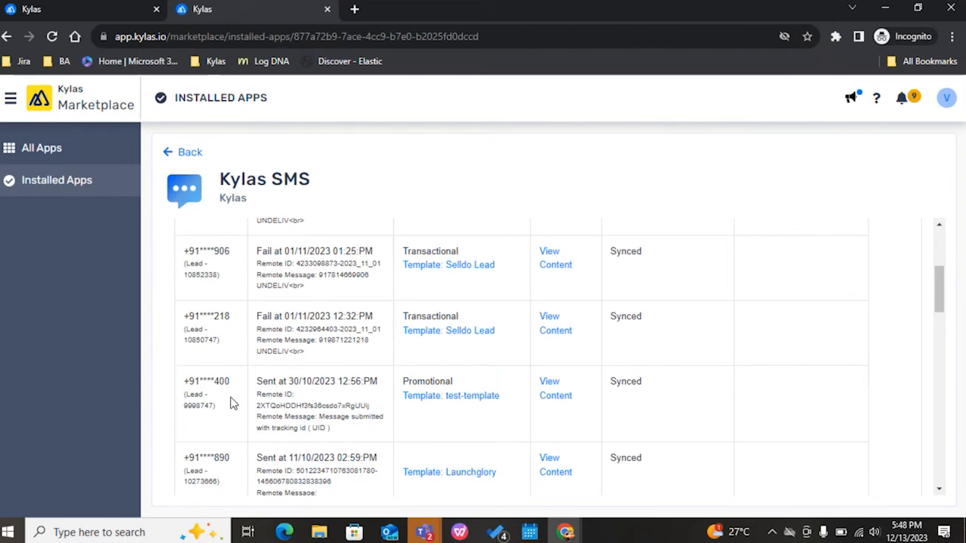
pyautogui.scroll(-1, 233, 404)
pyautogui.scroll(-1, 233, 403)
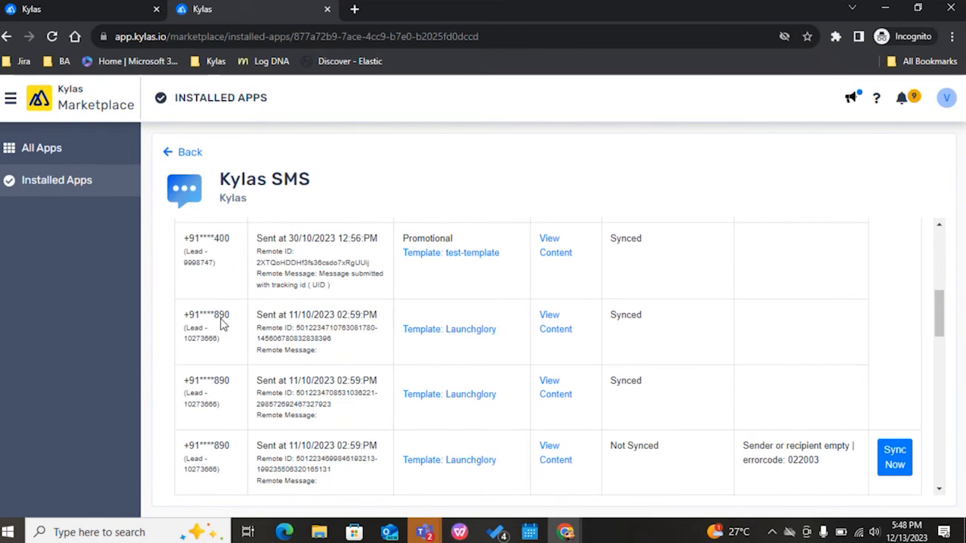
# Step: Open WhatsApp Business messaging from the installed apps and examine the entity phone numbers in its message log
pyautogui.click(53, 181)
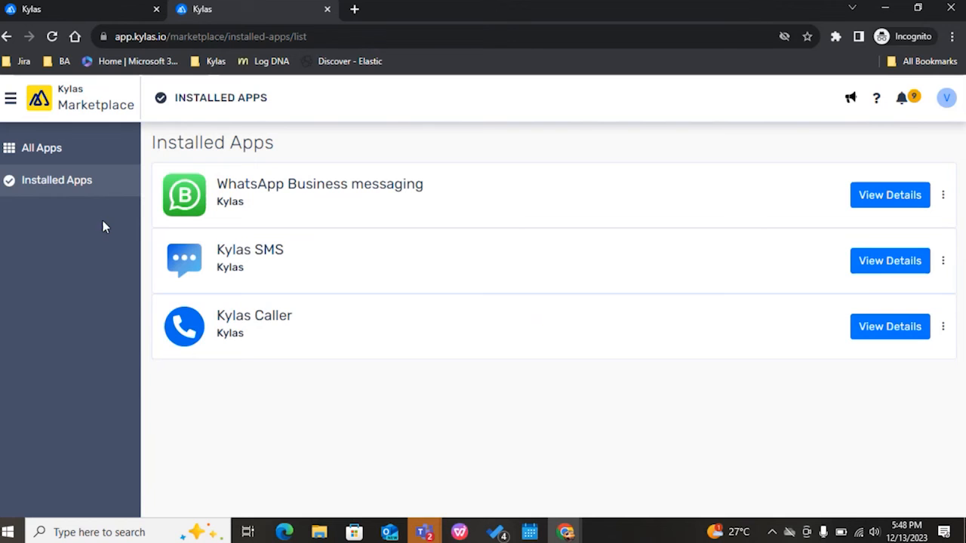
pyautogui.click(910, 197)
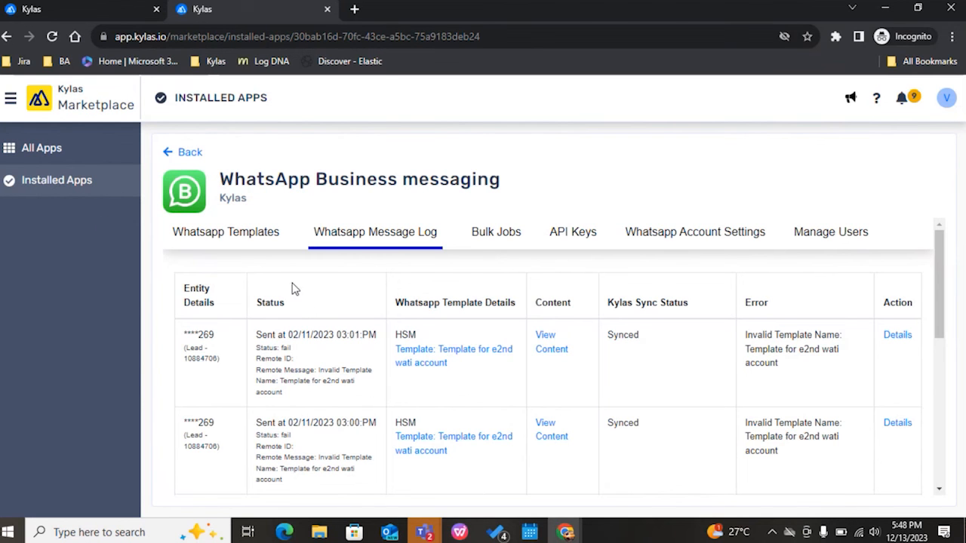
pyautogui.moveTo(243, 340); pyautogui.dragTo(184, 335)
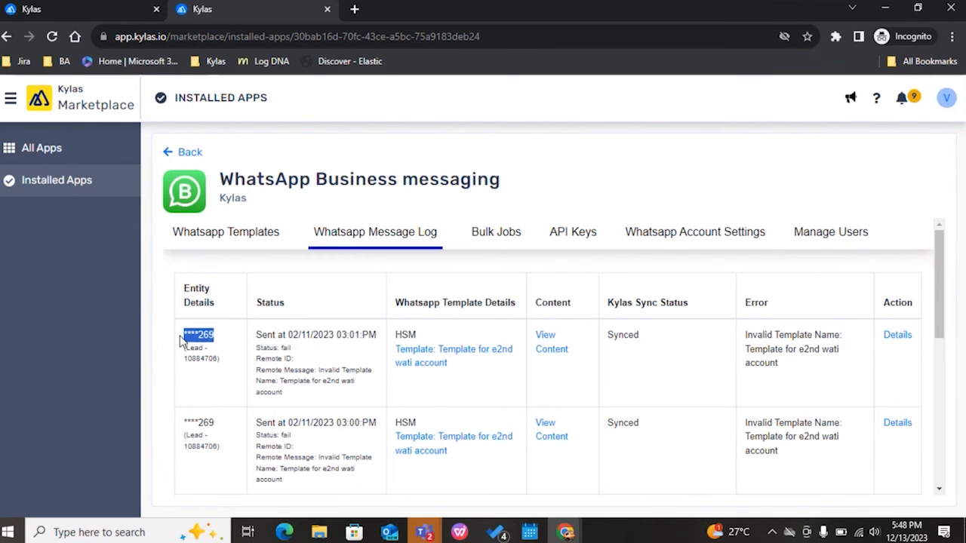
pyautogui.moveTo(222, 427); pyautogui.dragTo(183, 424)
pyautogui.scroll(-2, 211, 434)
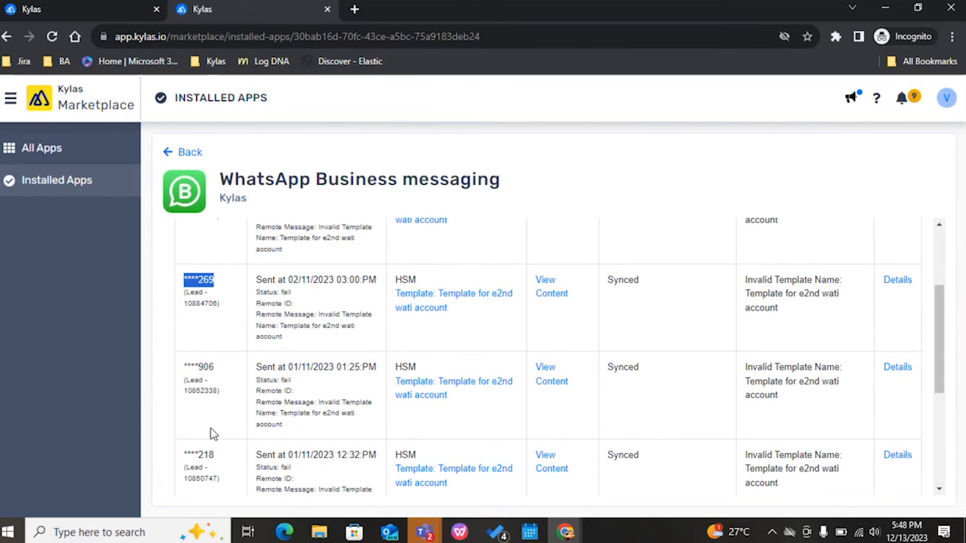
pyautogui.moveTo(222, 367); pyautogui.dragTo(186, 362)
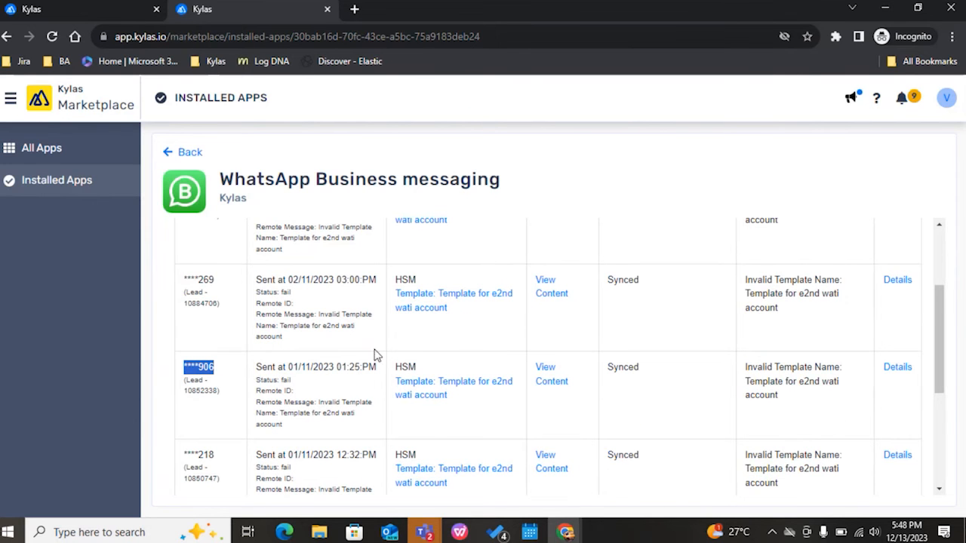
pyautogui.scroll(-2, 346, 404)
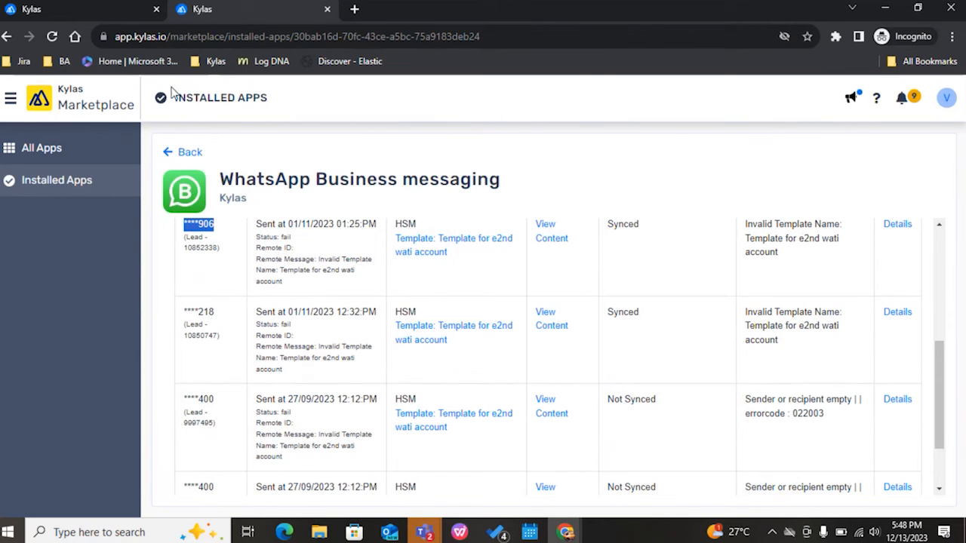
# Step: Recheck the phone numbers in the restricted user's leads list, and switch to the other Kylas browser window showing the test lead
pyautogui.click(113, 12)
pyautogui.click(13, 181)
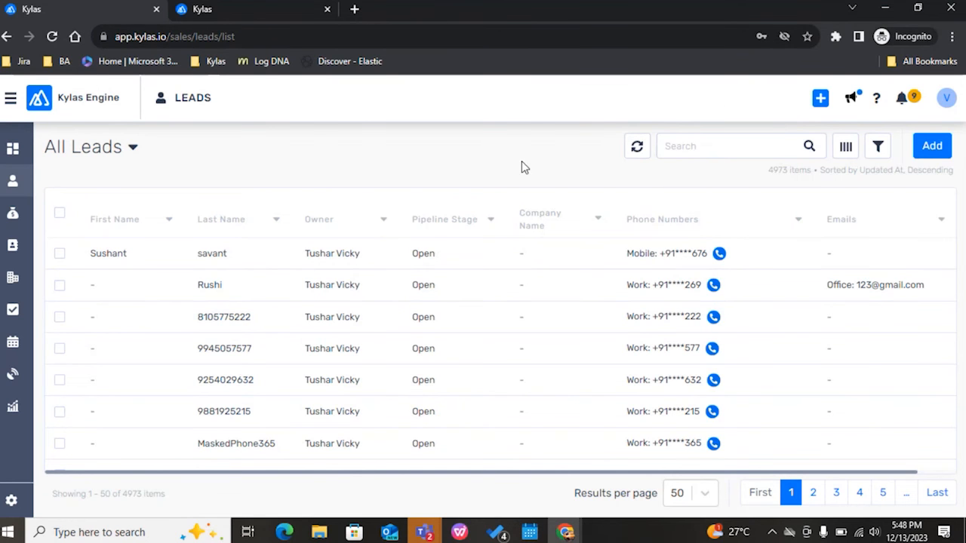
pyautogui.hotkey('alt', 'Tab')
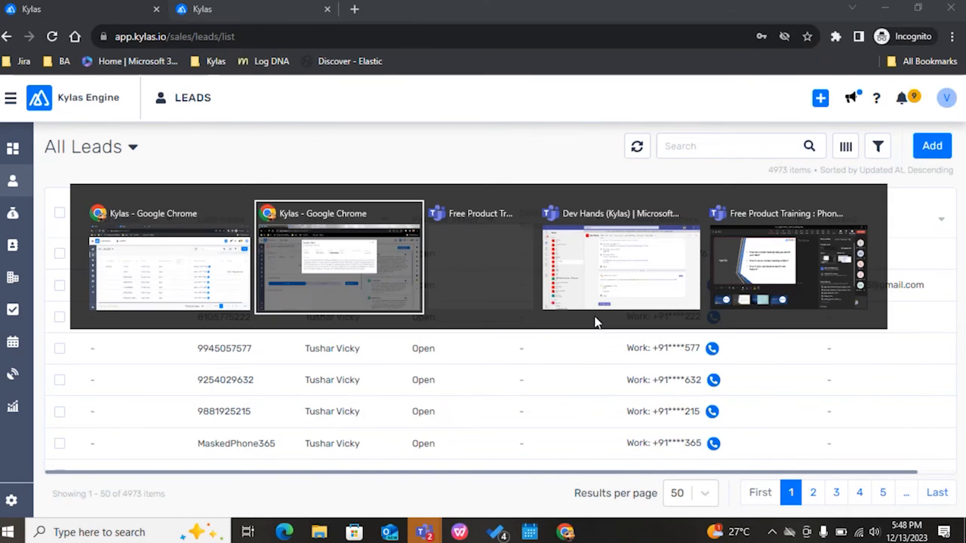
pyautogui.click(681, 105)
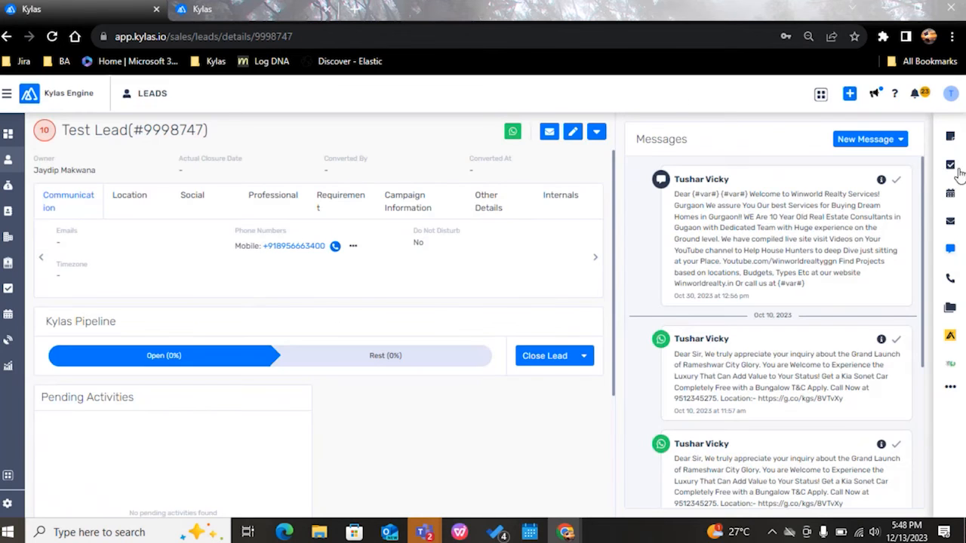
# Step: Turn off masking for the Phone Numbers lead form field in the Kylas settings, and submit the change
pyautogui.click(7, 504)
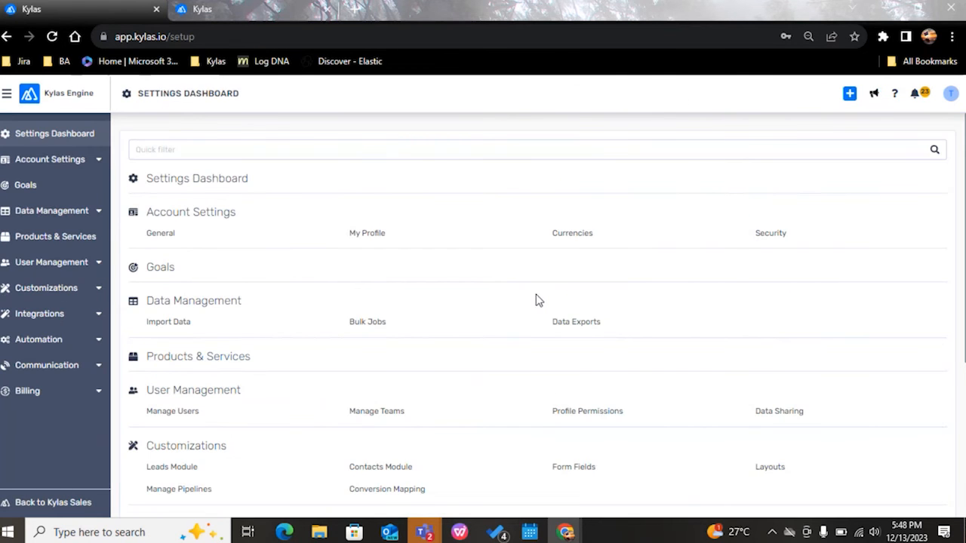
pyautogui.scroll(-1, 552, 337)
pyautogui.click(558, 405)
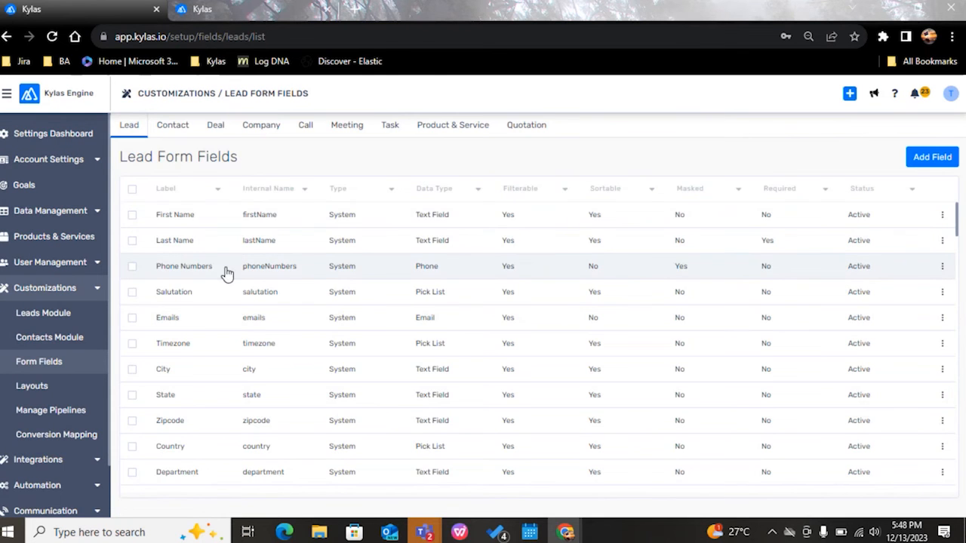
pyautogui.click(227, 273)
pyautogui.click(142, 336)
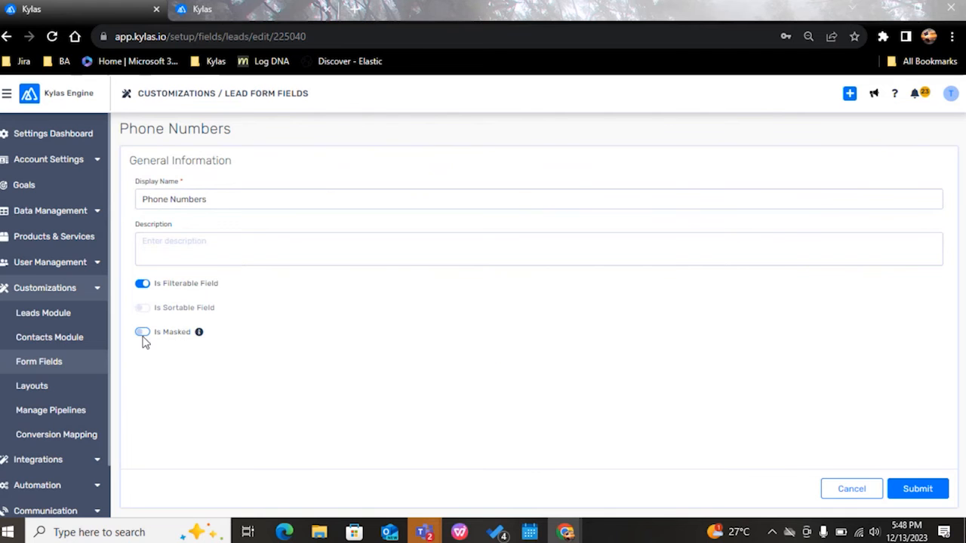
pyautogui.click(929, 491)
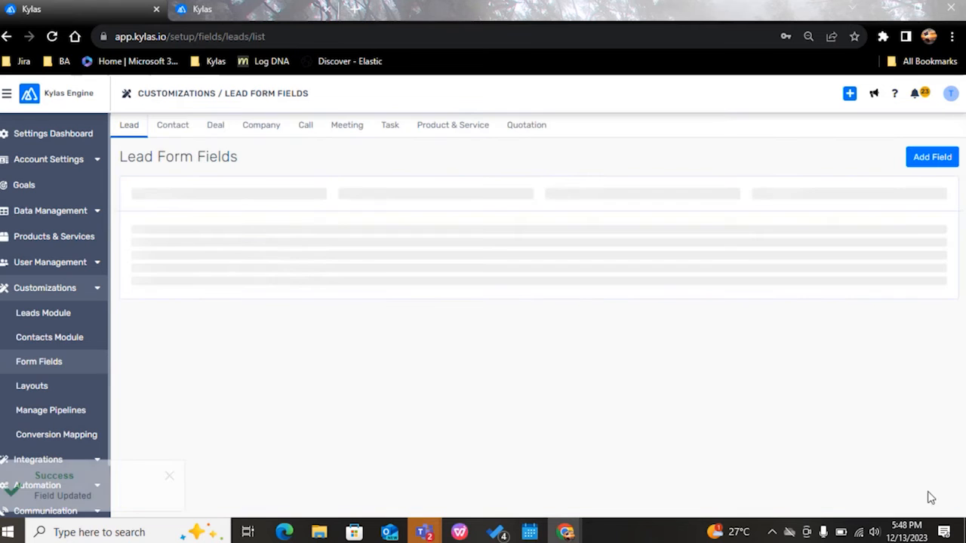
# Step: Turn off masking for the Company Phones lead form field, and submit the change
pyautogui.scroll(-4, 224, 302)
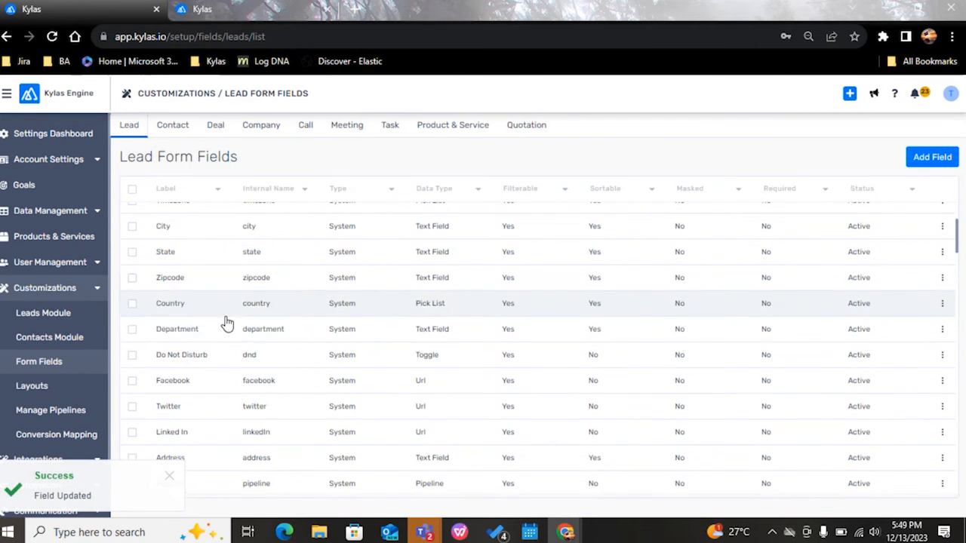
pyautogui.scroll(-5, 301, 339)
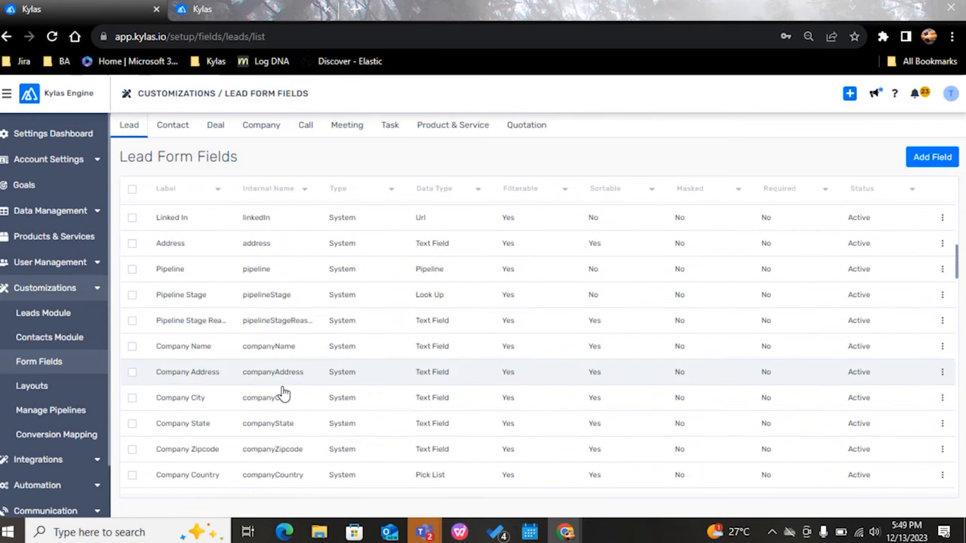
pyautogui.scroll(-4, 283, 393)
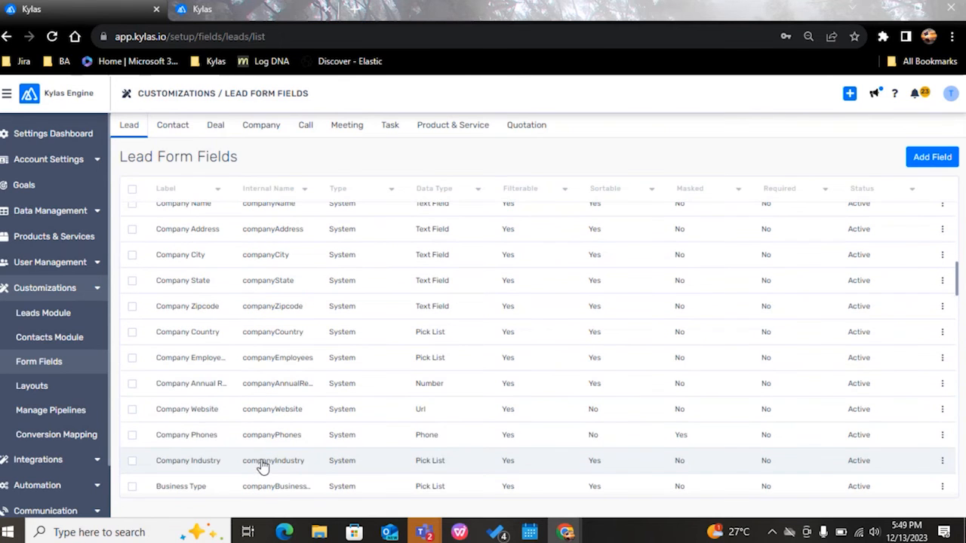
pyautogui.click(249, 436)
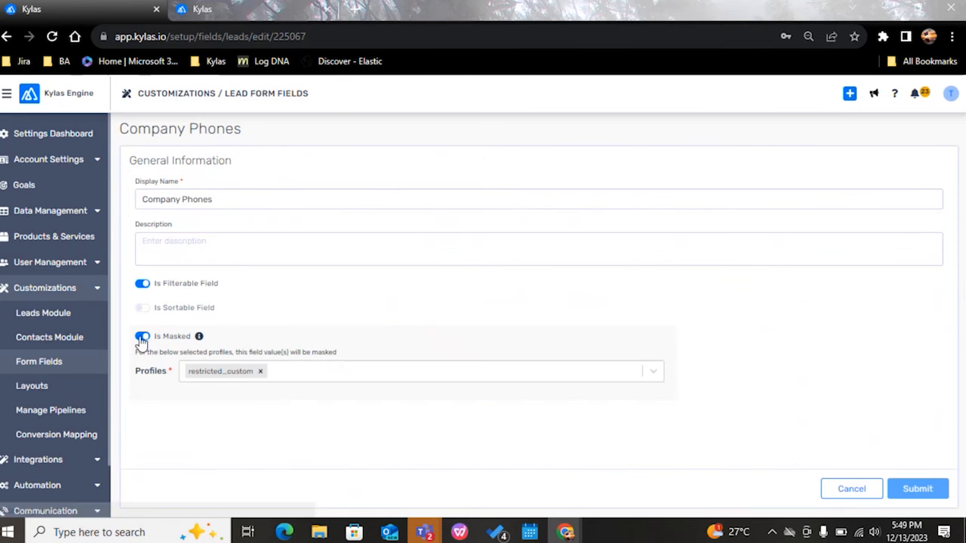
pyautogui.click(142, 338)
pyautogui.click(914, 489)
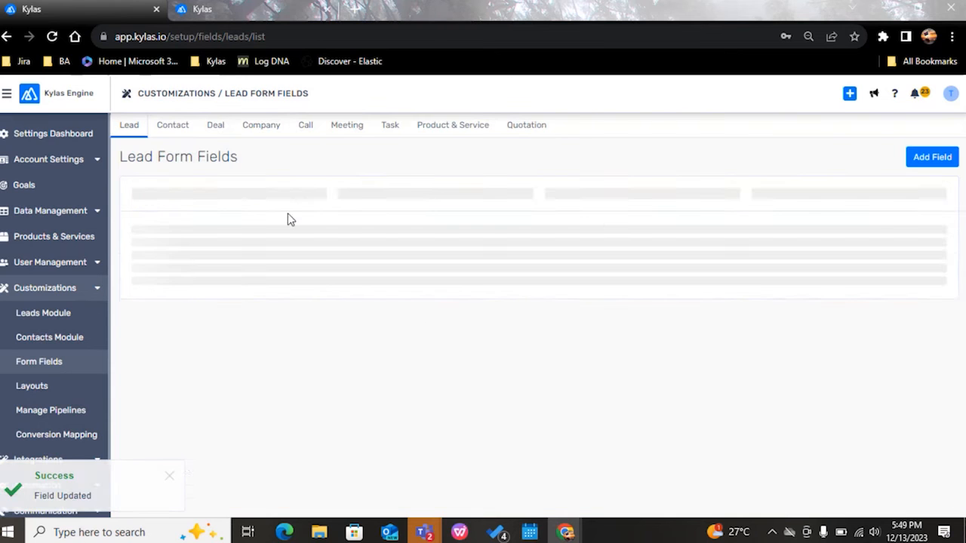
# Step: Turn off masking for the Phone Number call form field, and submit the change
pyautogui.click(305, 126)
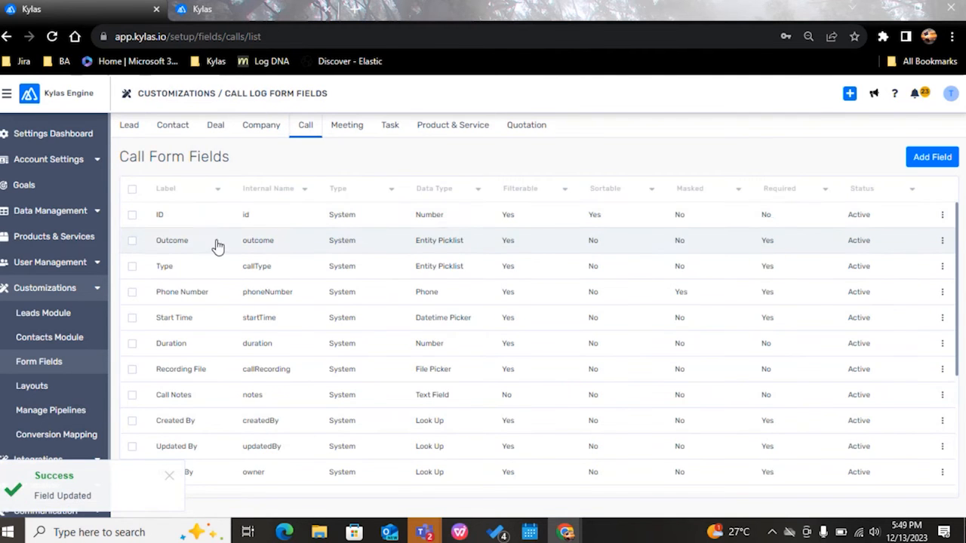
pyautogui.click(206, 294)
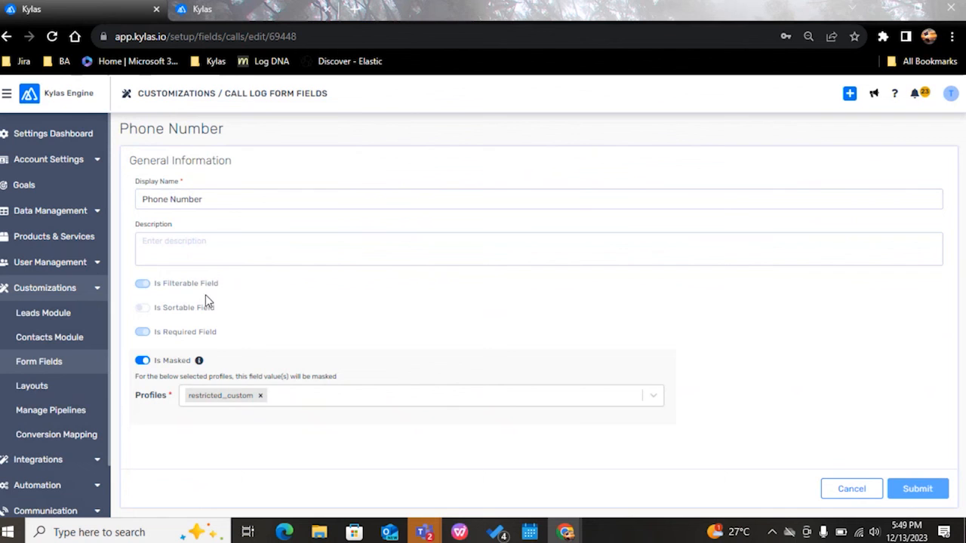
pyautogui.click(142, 367)
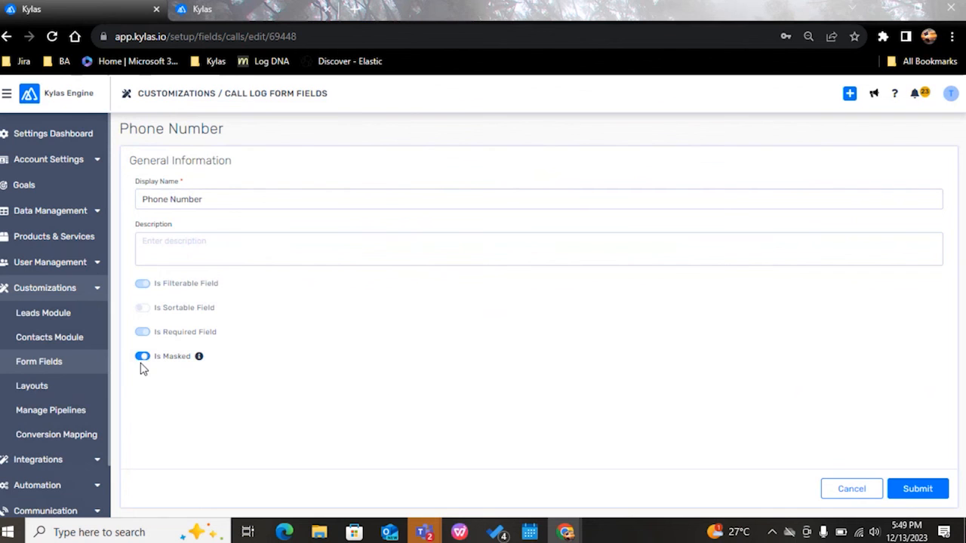
pyautogui.click(936, 495)
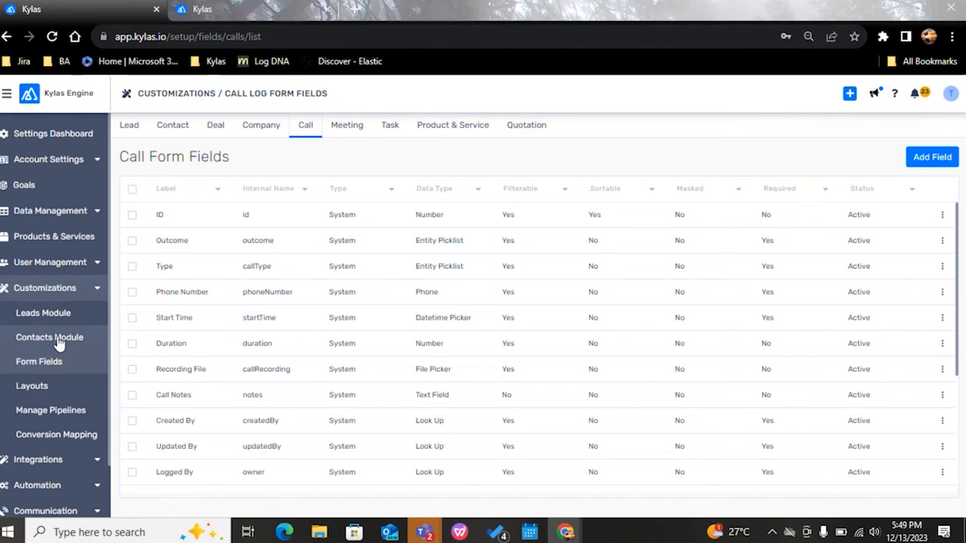
# Step: Copy the email of the first restricted_custom user in the user list, and switch to the incognito Kylas window
pyautogui.click(47, 261)
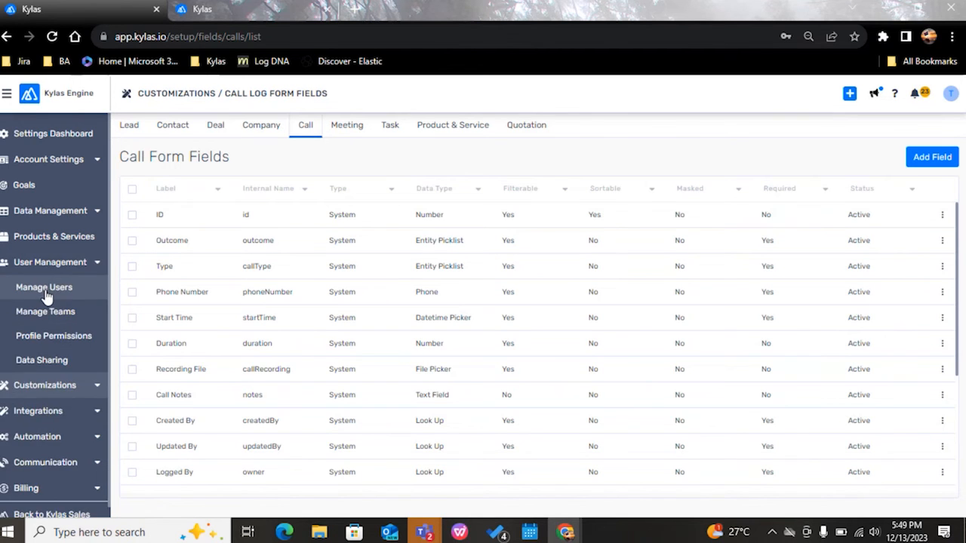
pyautogui.click(44, 287)
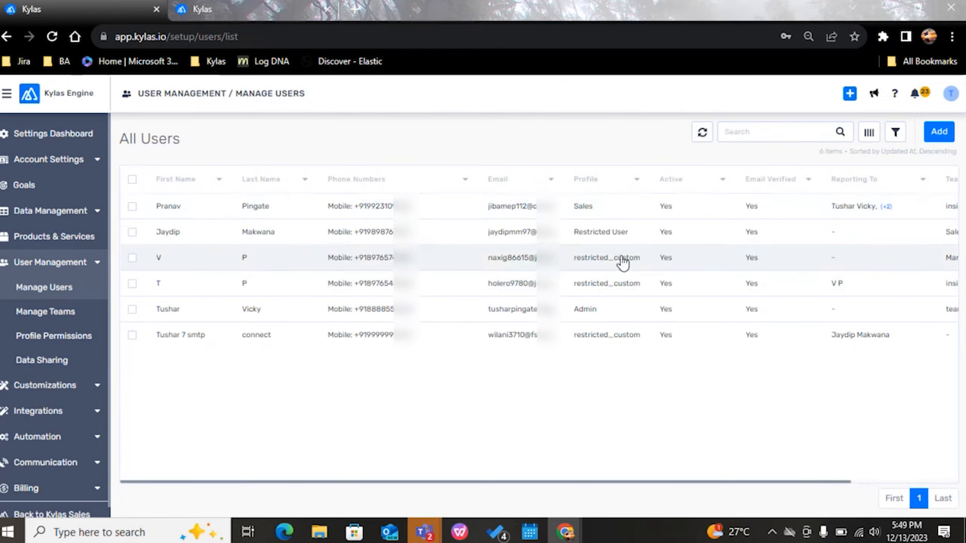
pyautogui.moveTo(566, 188); pyautogui.dragTo(668, 198)
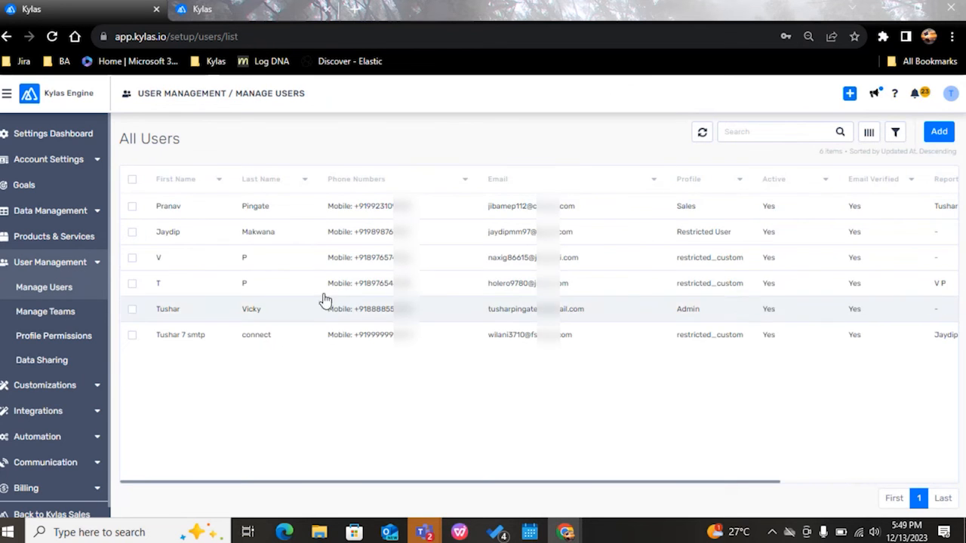
pyautogui.moveTo(589, 265); pyautogui.dragTo(486, 266)
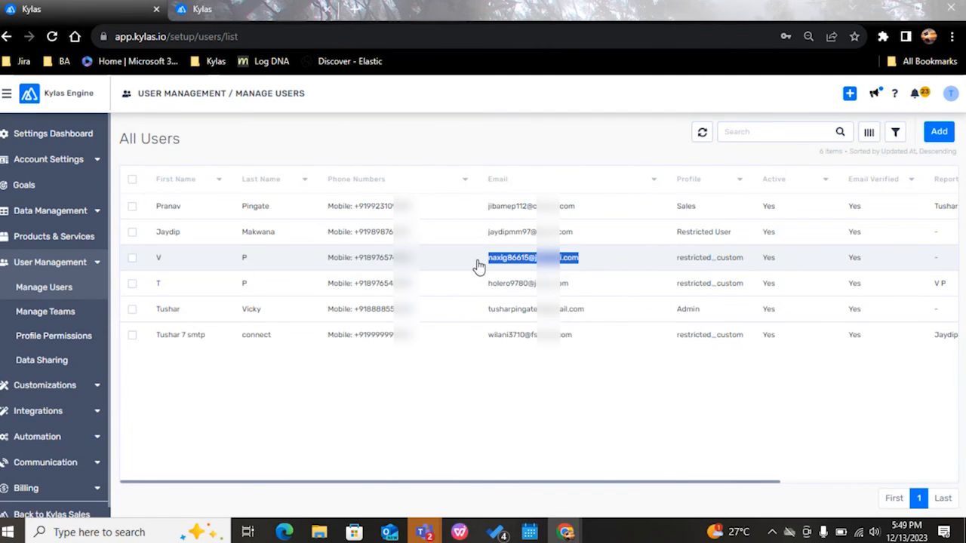
pyautogui.hotkey('alt', 'Tab')
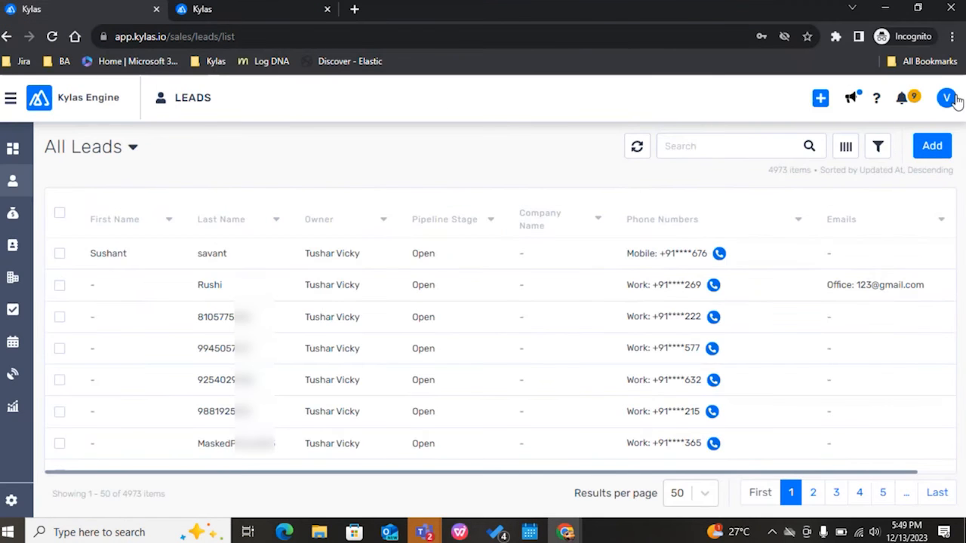
# Step: Sign out of Kylas and sign back in with the restricted user's email and account password
pyautogui.click(947, 97)
pyautogui.click(785, 265)
pyautogui.click(614, 224)
pyautogui.press('Tab')
pyautogui.write('********')
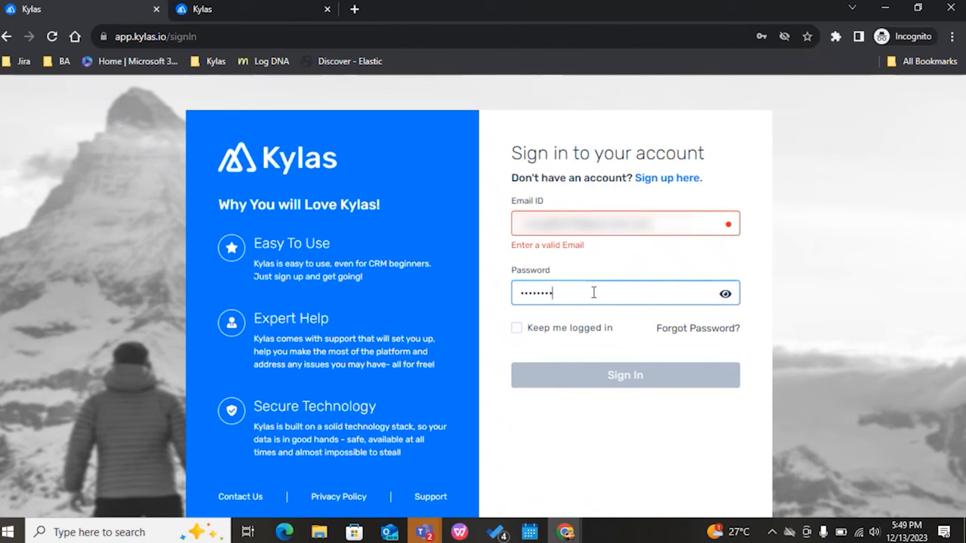
pyautogui.click(531, 215)
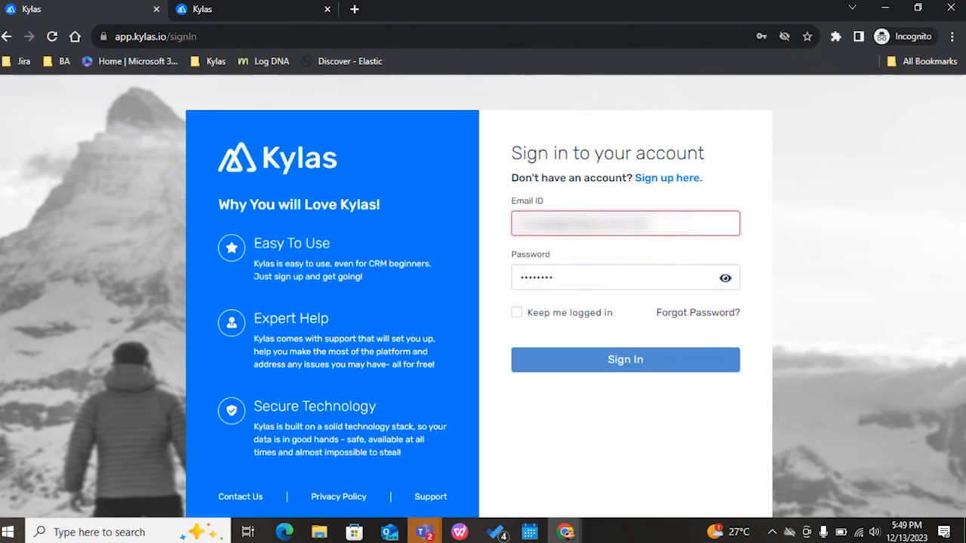
pyautogui.click(611, 377)
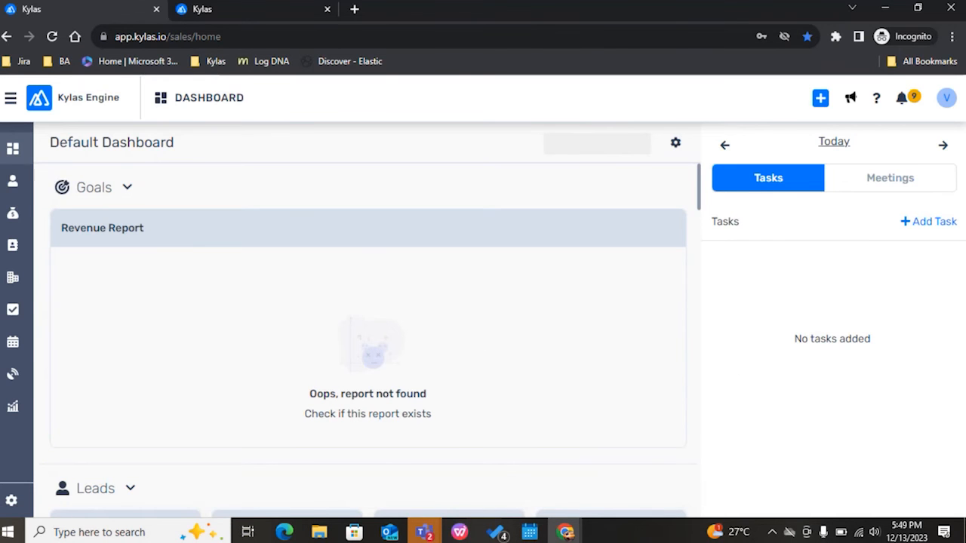
# Step: Open the leads list as the restricted user and examine the Phone Numbers column
pyautogui.click(12, 181)
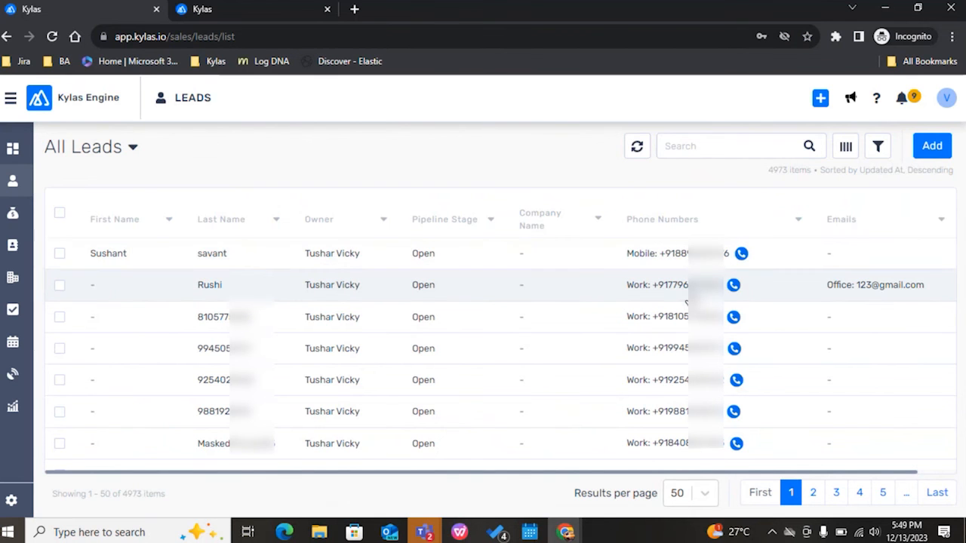
pyautogui.scroll(-2, 685, 301)
pyautogui.scroll(2, 685, 287)
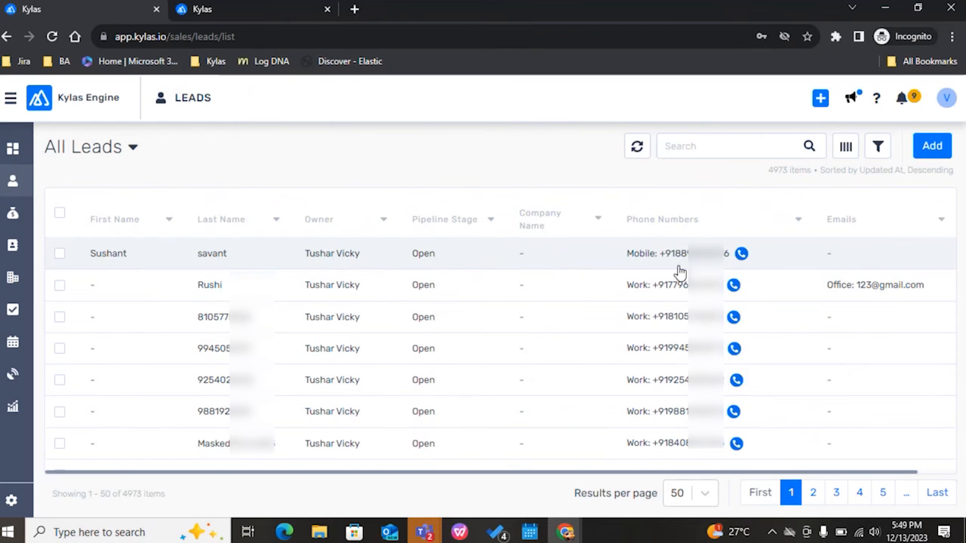
# Step: Open the first lead in the list and check its Phone Numbers and its Company Phones under the Professional details
pyautogui.click(594, 264)
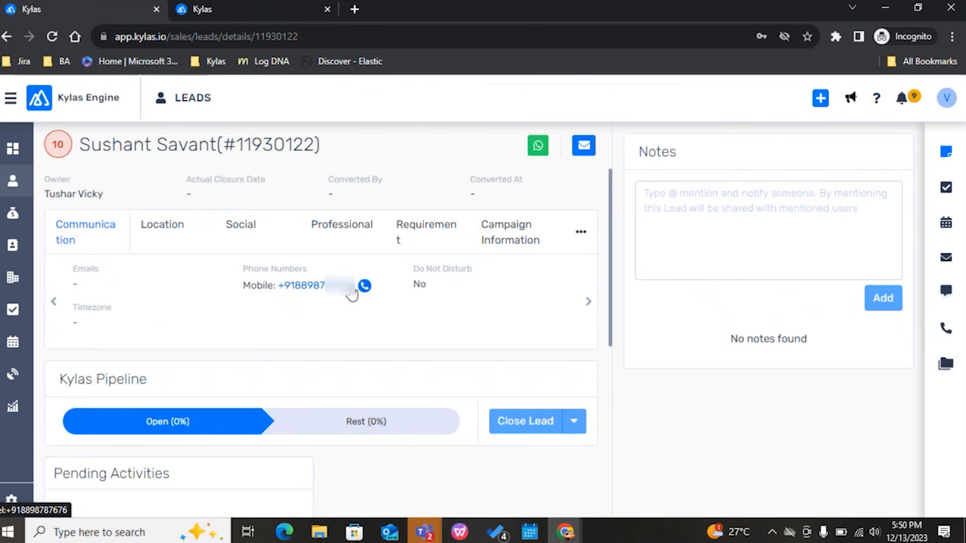
pyautogui.click(338, 230)
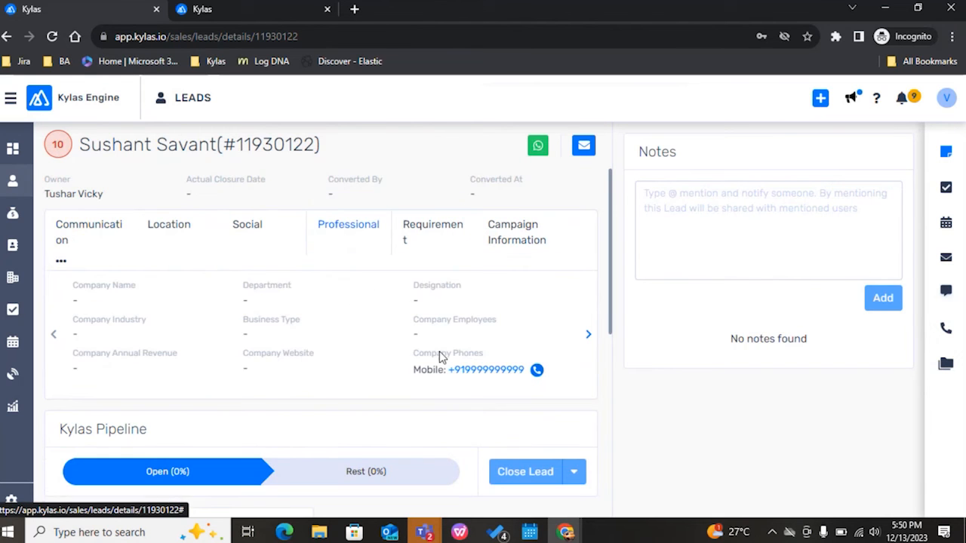
pyautogui.moveTo(452, 390); pyautogui.dragTo(642, 418)
pyautogui.click(668, 420)
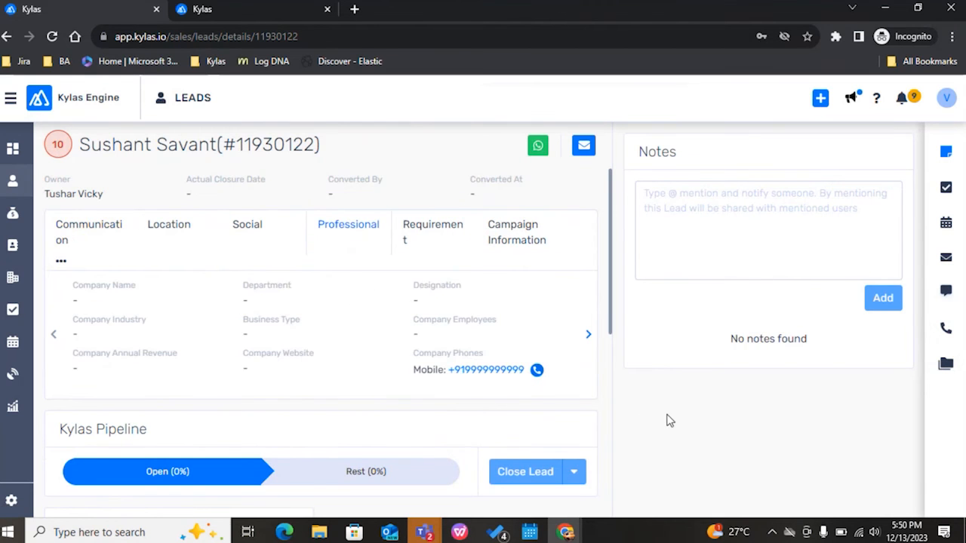
# Step: Search the leads list by the test lead's phone number and open that lead
pyautogui.click(12, 181)
pyautogui.click(755, 142)
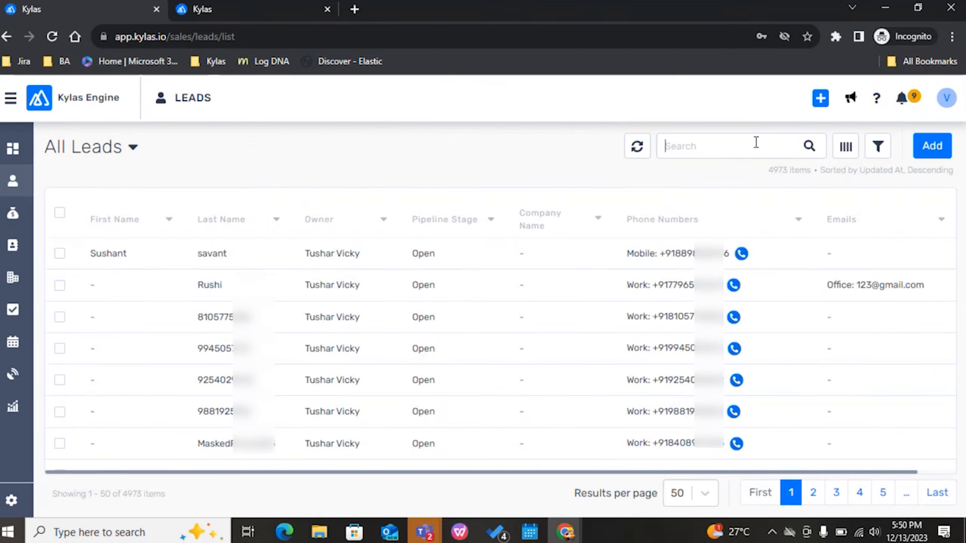
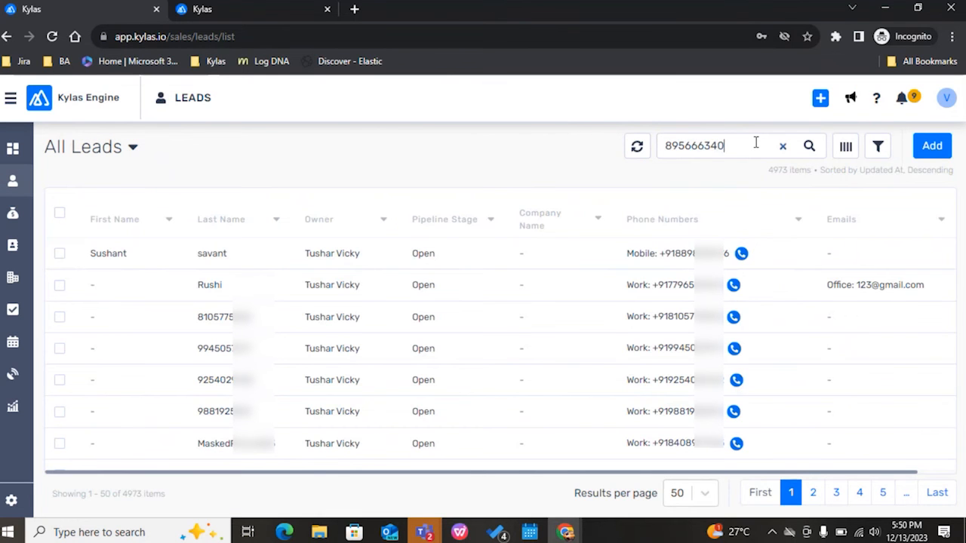
pyautogui.press('Return')
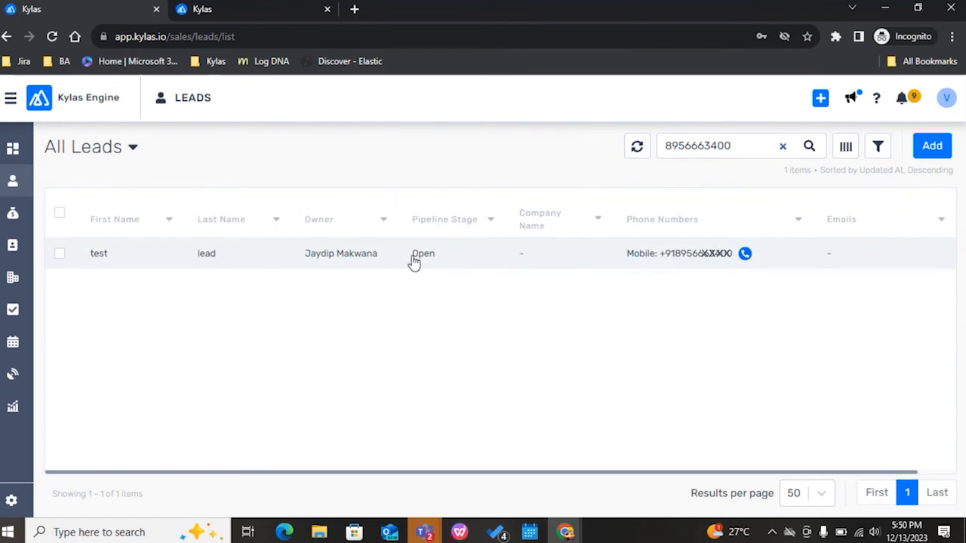
pyautogui.click(412, 255)
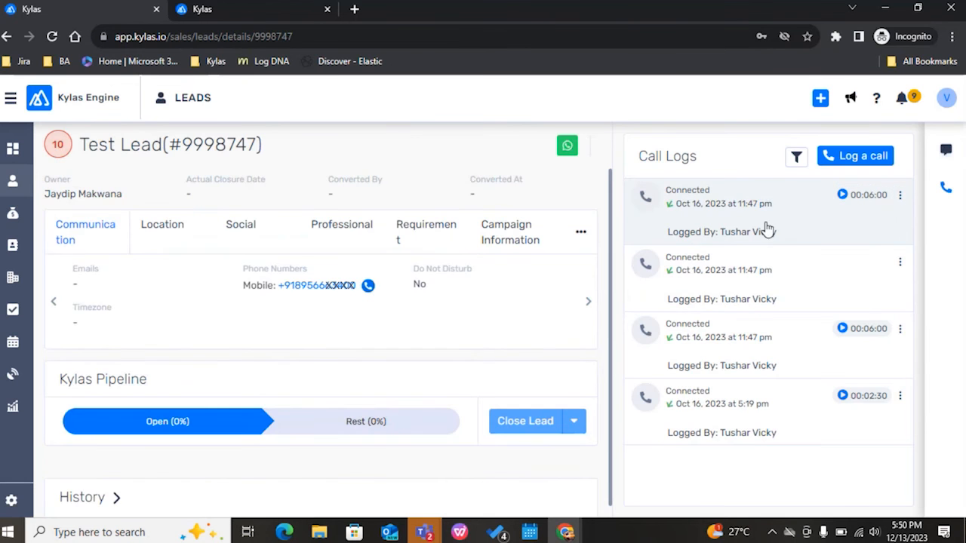
# Step: View the test lead's topmost call log, check its phone number, and close the details
pyautogui.click(764, 228)
pyautogui.moveTo(431, 220); pyautogui.dragTo(351, 216)
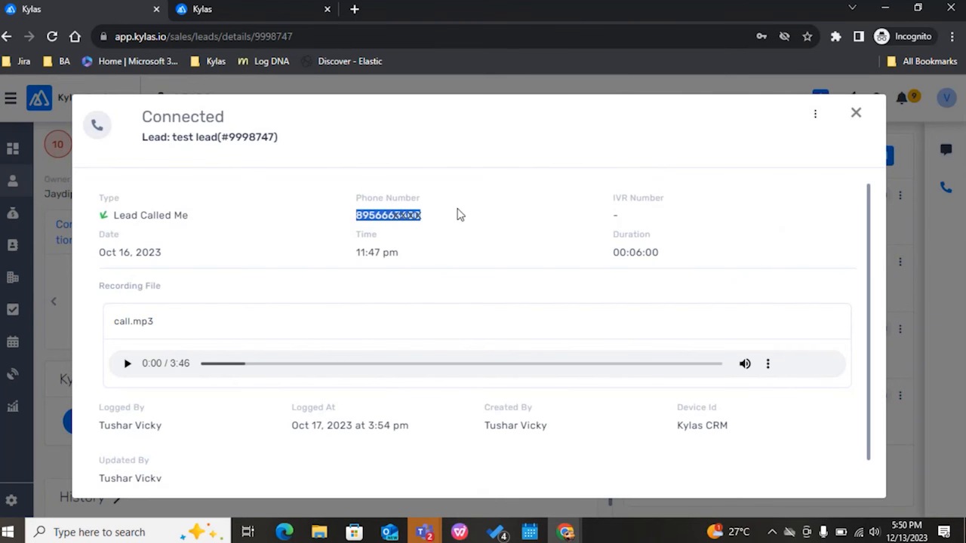
pyautogui.click(855, 119)
# Step: Show the test lead's messages, check the Sent To number in the first message's details, and close them
pyautogui.click(945, 149)
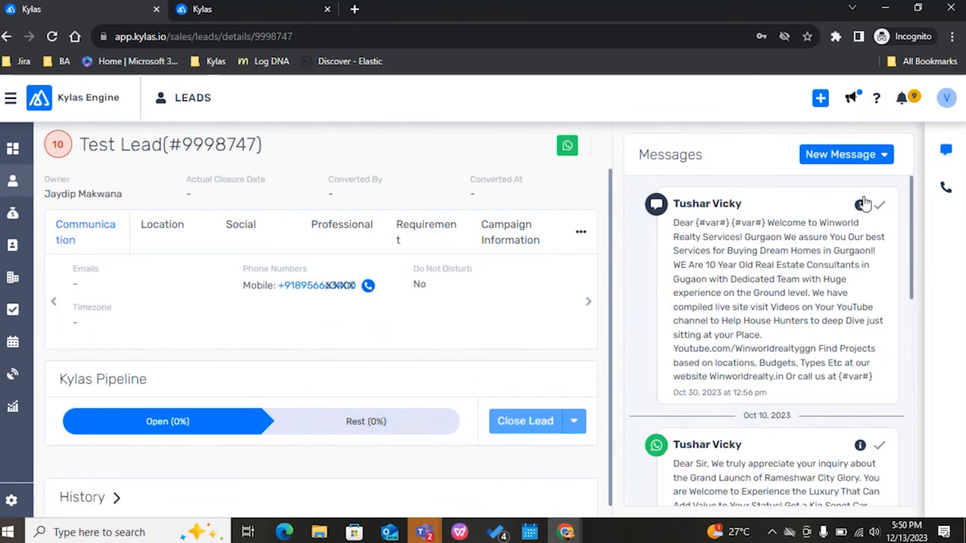
pyautogui.click(859, 205)
pyautogui.moveTo(487, 198); pyautogui.dragTo(420, 198)
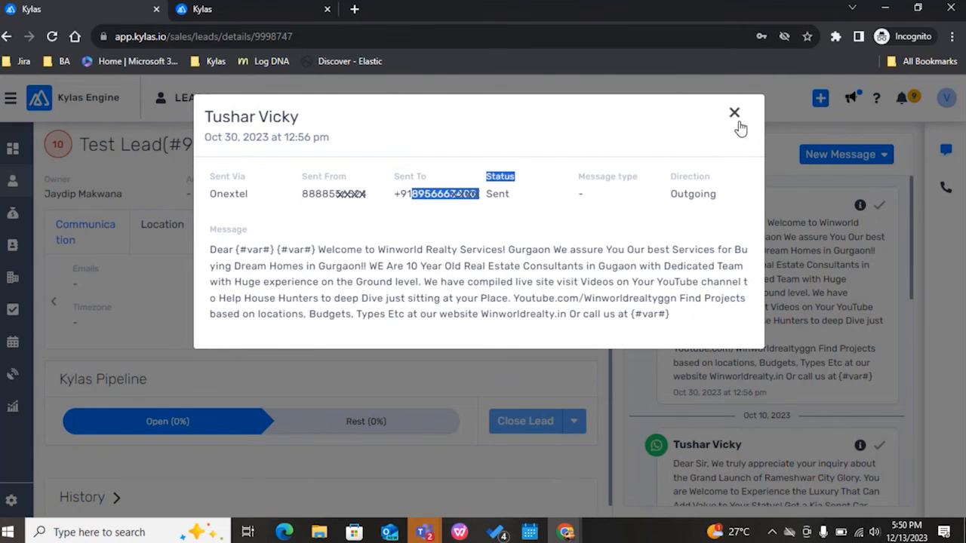
pyautogui.click(734, 113)
# Step: Open the main Call Logs list and check the phone numbers of the in-progress and missed calls
pyautogui.moveTo(13, 374)
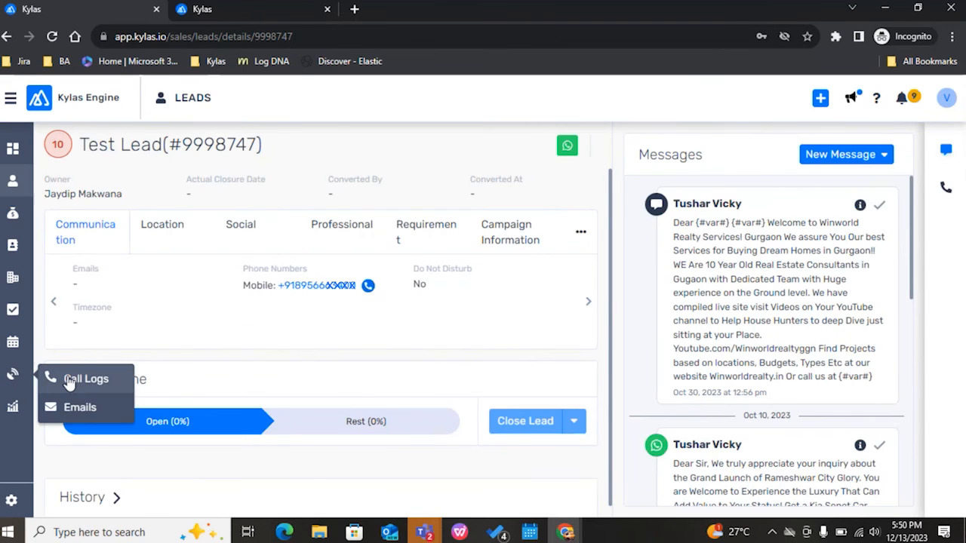
pyautogui.click(70, 382)
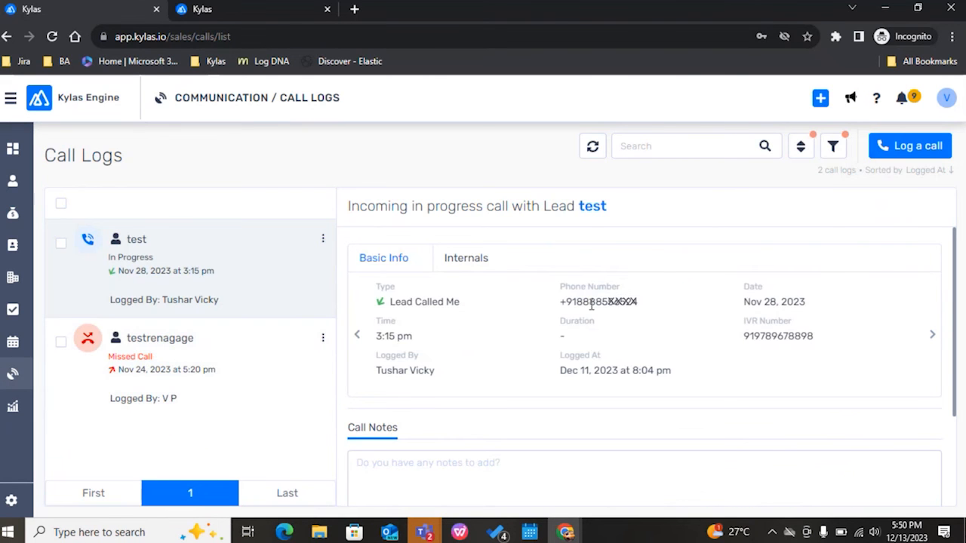
pyautogui.moveTo(638, 301); pyautogui.dragTo(570, 302)
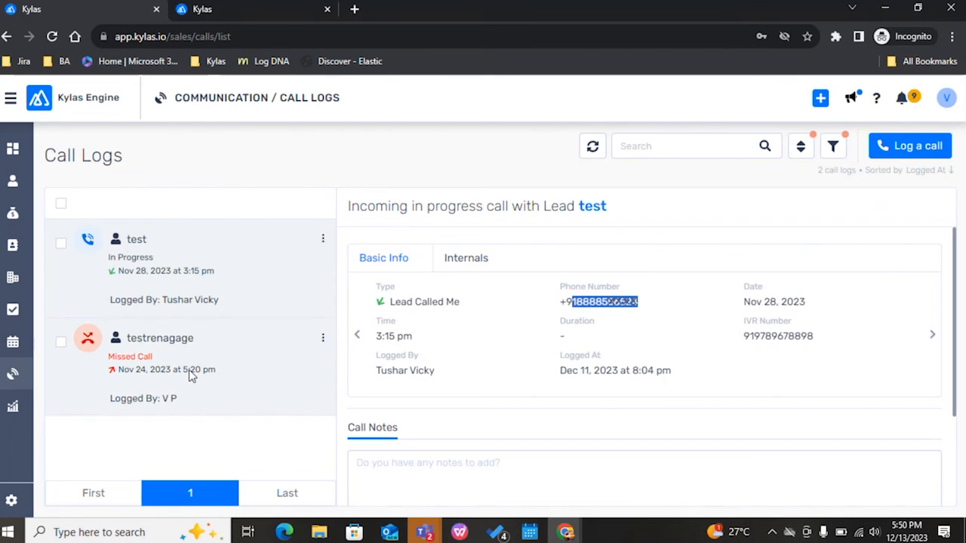
pyautogui.click(190, 375)
pyautogui.moveTo(637, 302); pyautogui.dragTo(578, 312)
# Step: Go to Kylas Marketplace and open WhatsApp Business messaging from the installed apps
pyautogui.click(11, 98)
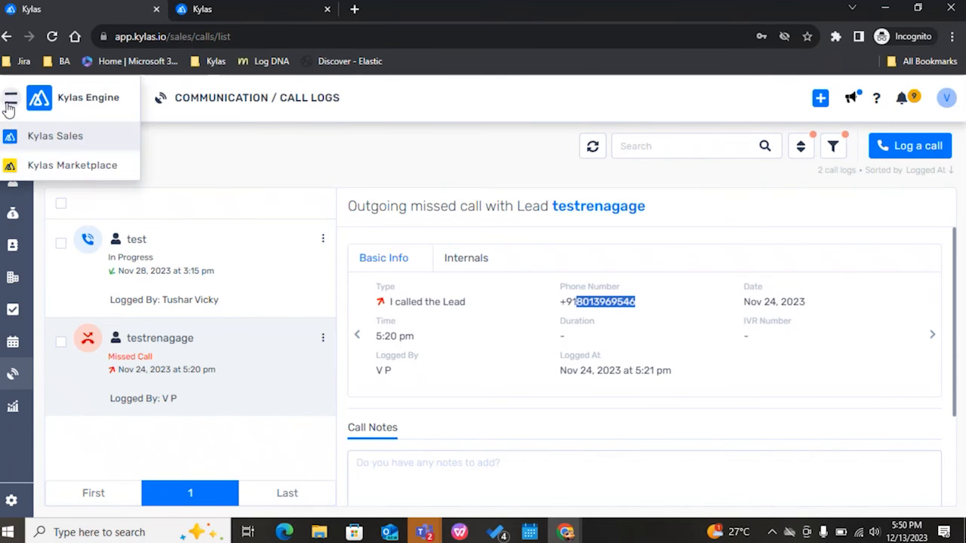
pyautogui.click(33, 170)
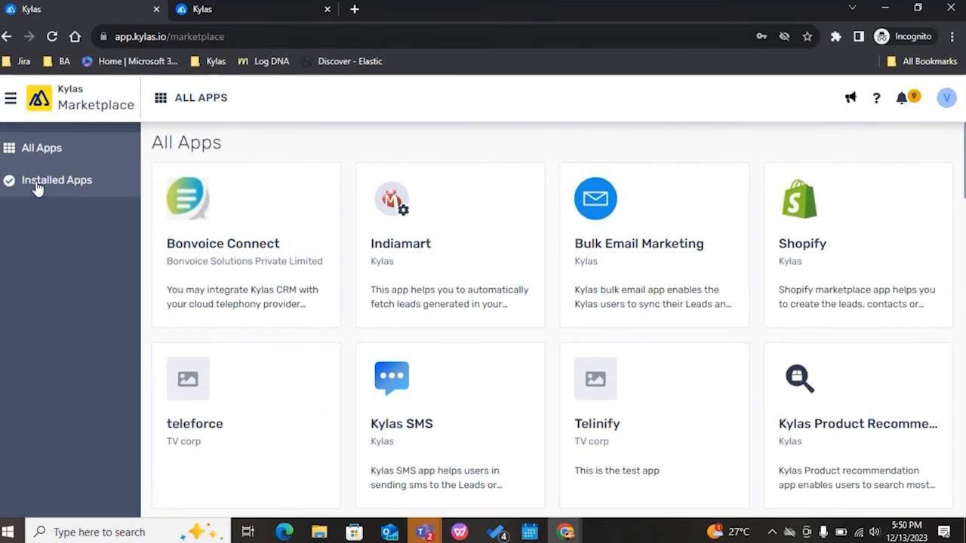
pyautogui.click(37, 188)
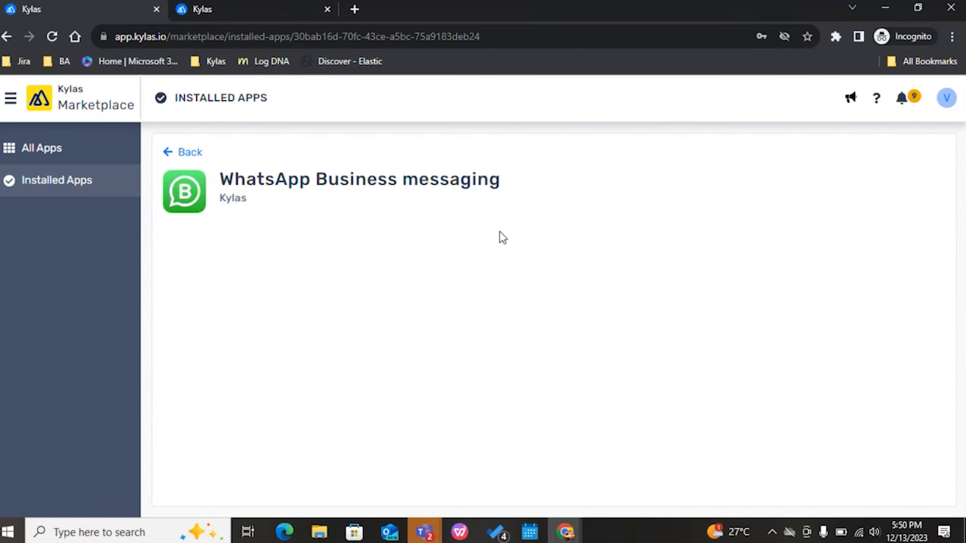
pyautogui.click(232, 239)
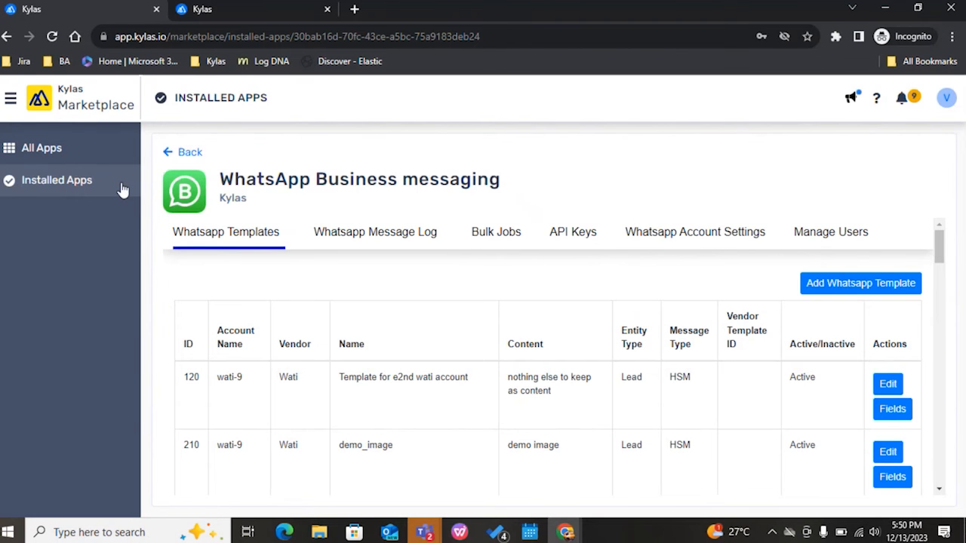
# Step: Open the Whatsapp Message Log in a separate browser tab, sign out of the WhatsApp app there, and close that tab
pyautogui.rightClick(381, 226)
pyautogui.click(426, 234)
pyautogui.hotkey('ctrl', 'Tab')
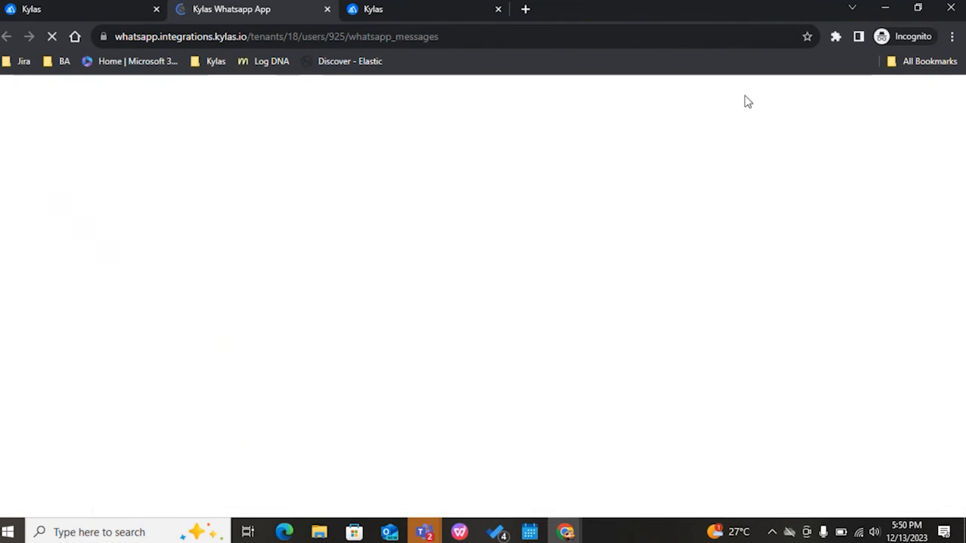
pyautogui.click(931, 90)
pyautogui.click(881, 142)
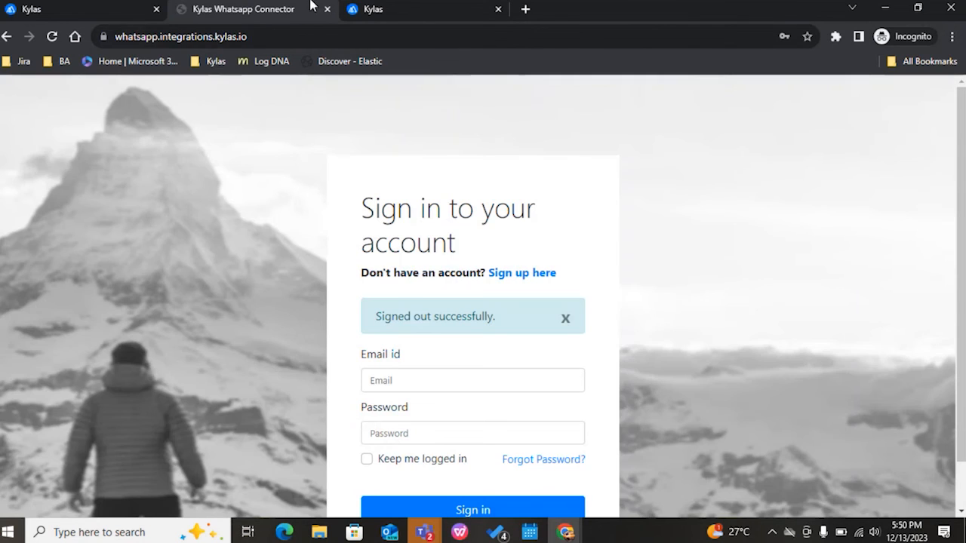
pyautogui.click(326, 9)
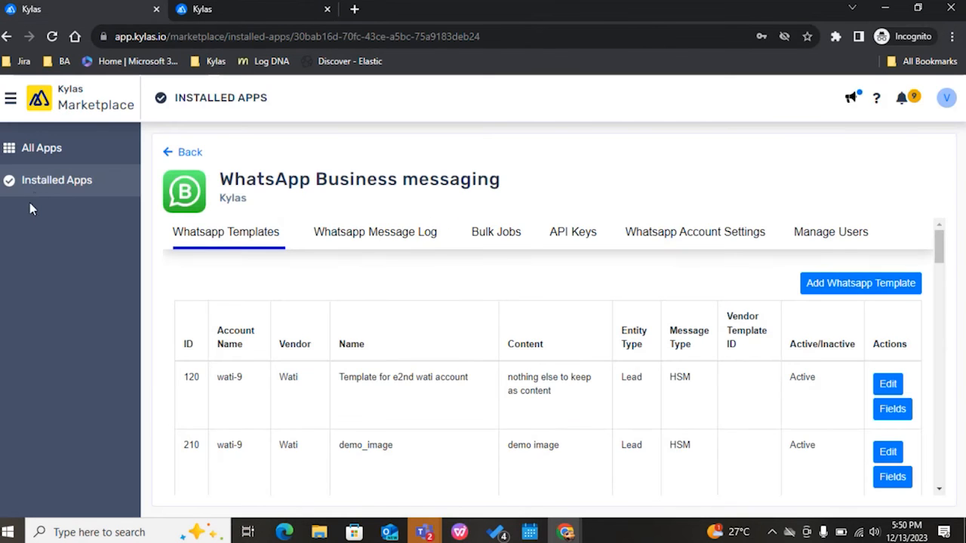
# Step: Reopen the WhatsApp Business messaging app from the installed apps and sign in with the account's email and password
pyautogui.click(33, 190)
pyautogui.click(879, 200)
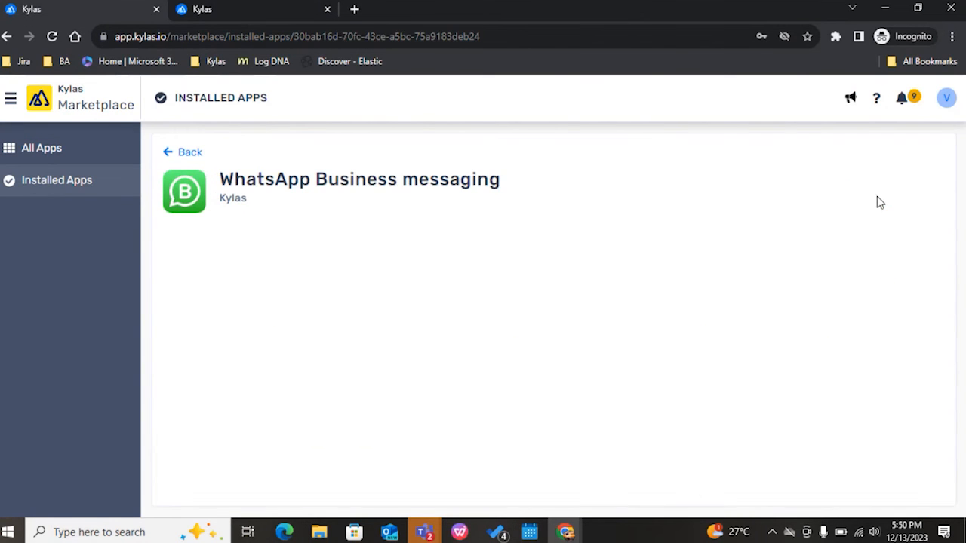
pyautogui.click(465, 438)
pyautogui.hotkey('ctrl', 'v')
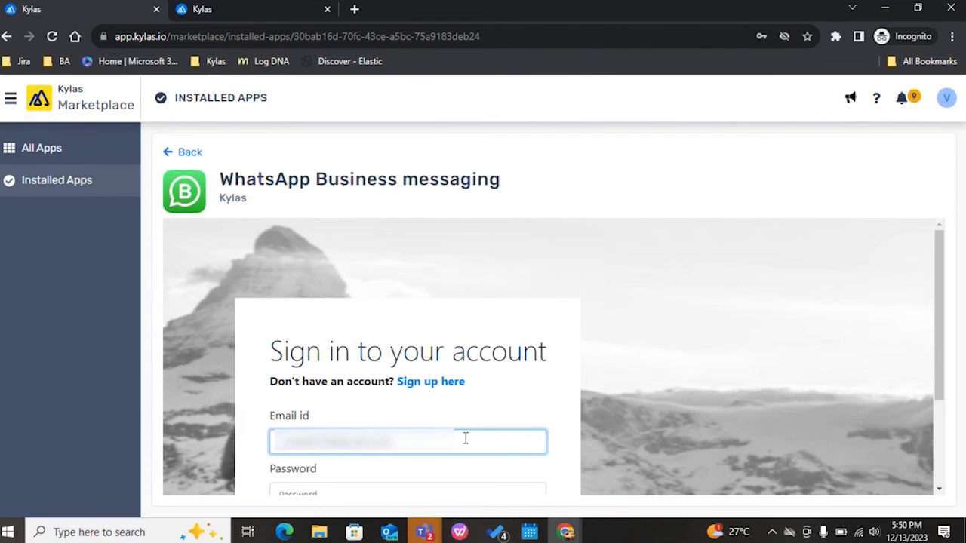
pyautogui.scroll(-1, 466, 438)
pyautogui.click(412, 416)
pyautogui.write('********')
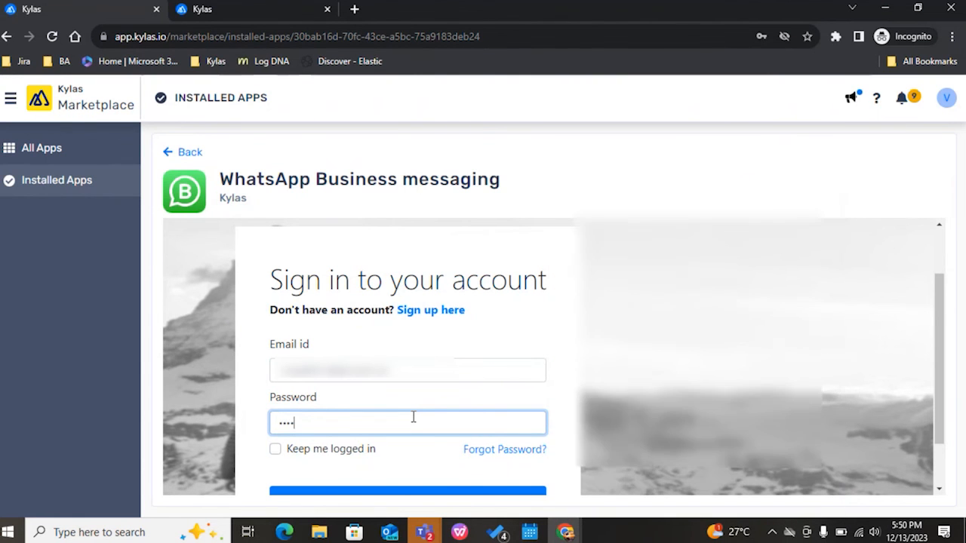
pyautogui.scroll(-1, 413, 417)
pyautogui.click(398, 438)
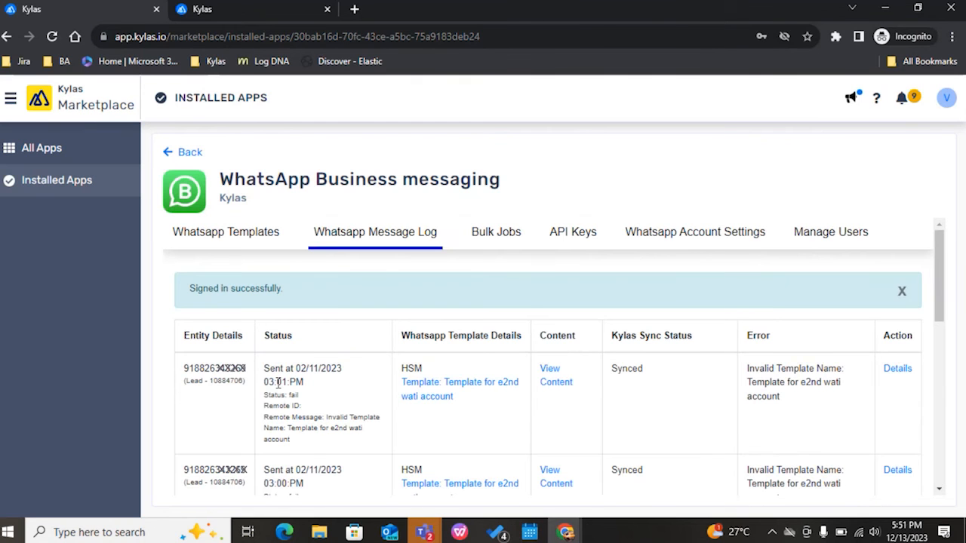
# Step: Check the recipient phone numbers of the first two entries in the Whatsapp Message Log
pyautogui.moveTo(249, 375); pyautogui.dragTo(184, 369)
pyautogui.scroll(-2, 226, 400)
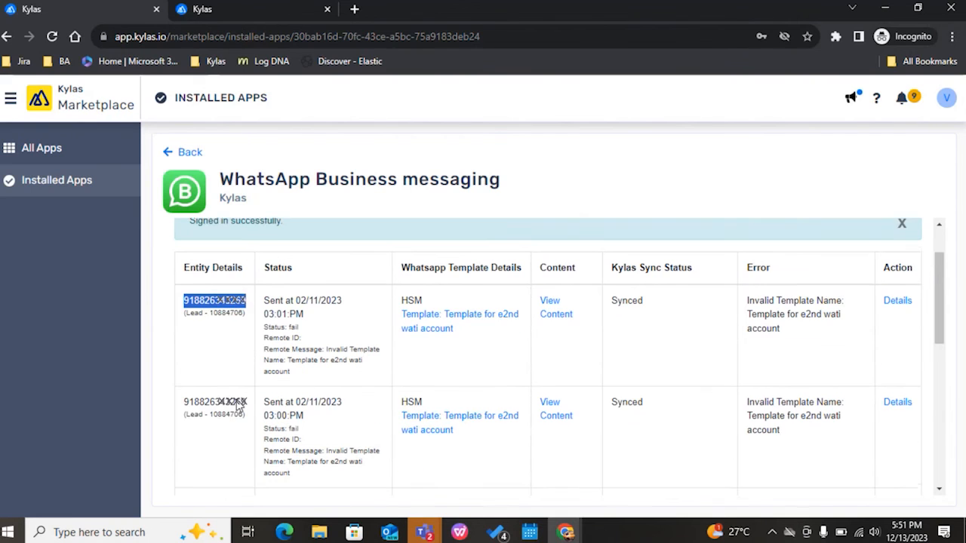
pyautogui.moveTo(244, 402); pyautogui.dragTo(187, 402)
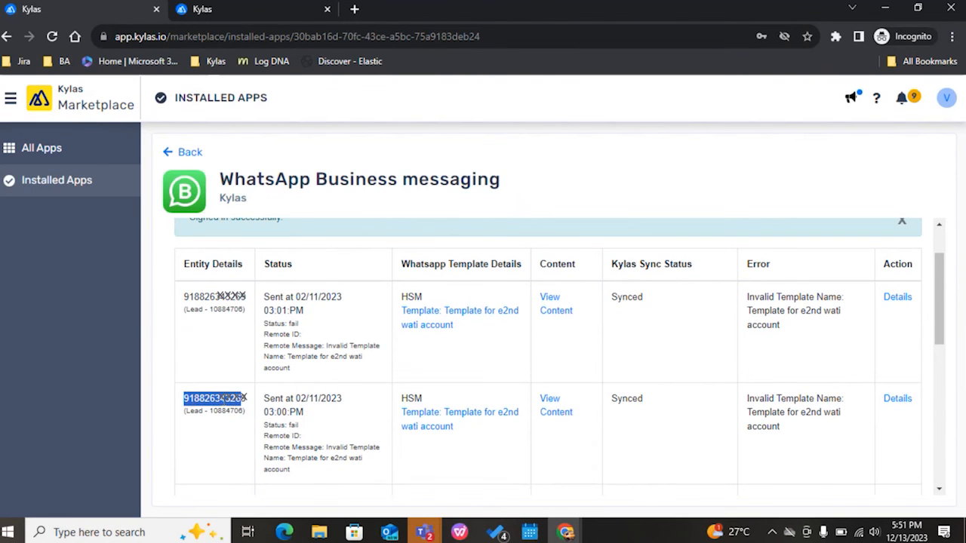
pyautogui.click(252, 400)
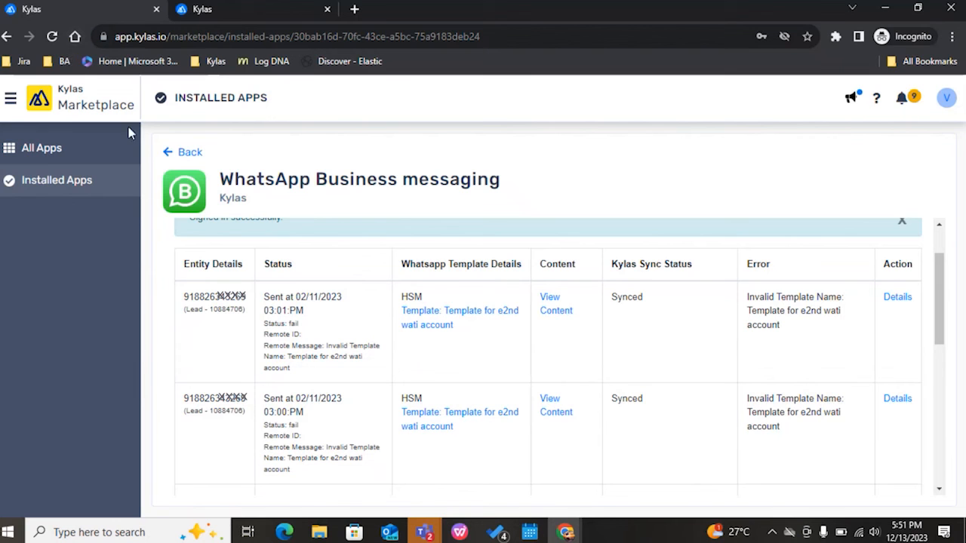
pyautogui.moveTo(255, 299); pyautogui.dragTo(186, 299)
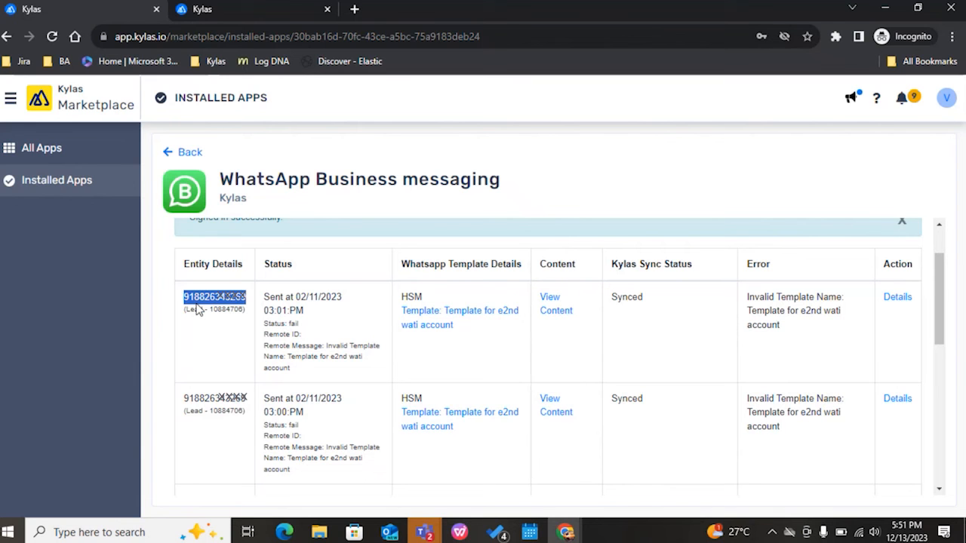
# Step: Leave the Marketplace for Kylas Sales and open the Leads list
pyautogui.click(11, 99)
pyautogui.click(31, 132)
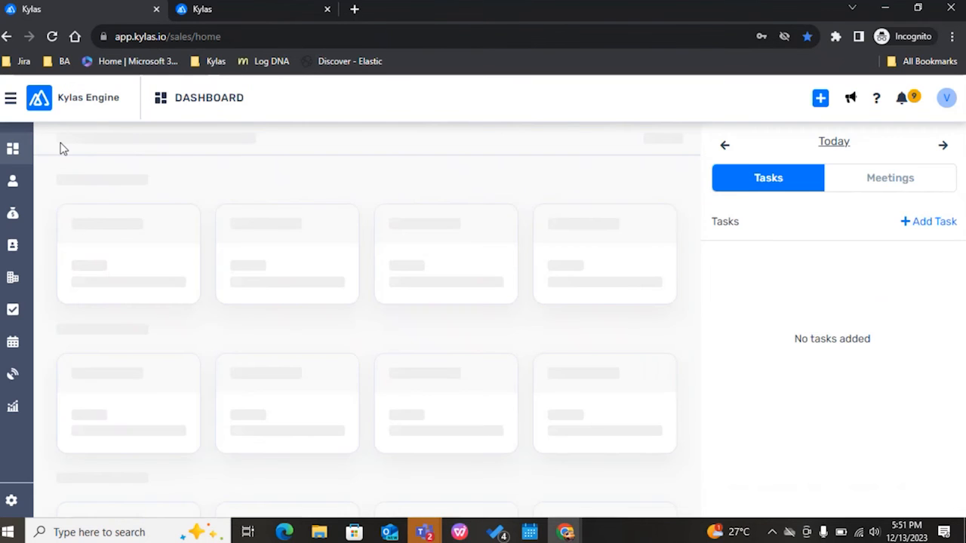
pyautogui.click(13, 181)
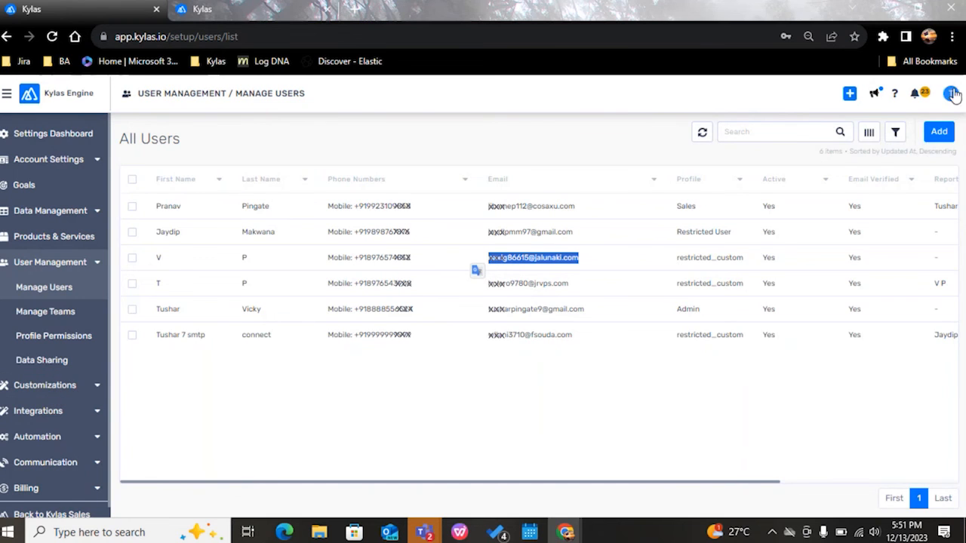
# Step: In the admin account's Lead form fields, mask Phone Numbers for the restricted_custom profile and save the field
pyautogui.click(950, 92)
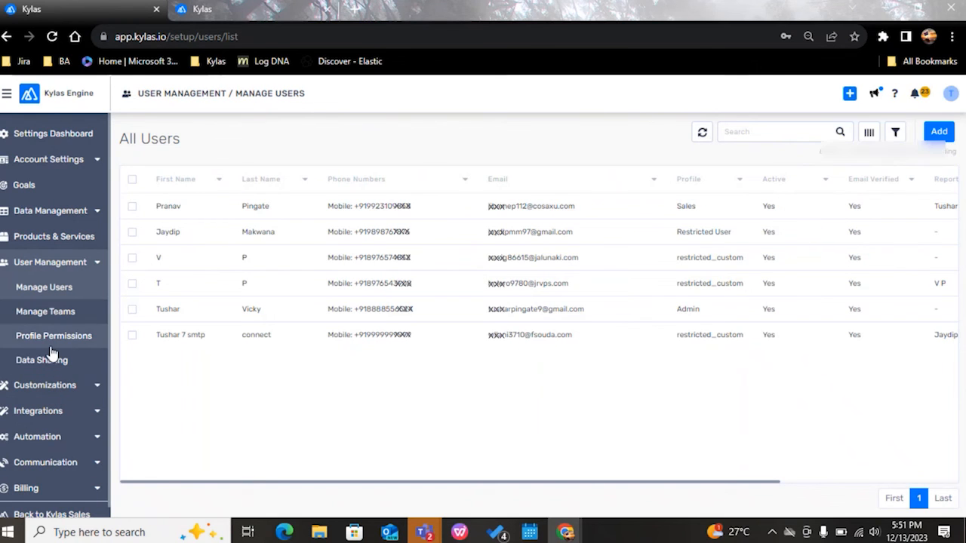
pyautogui.click(49, 386)
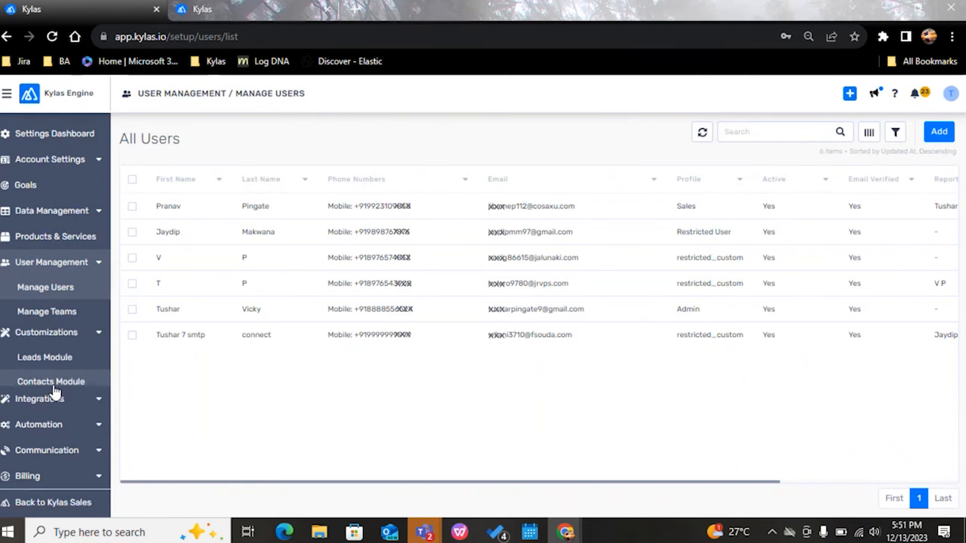
pyautogui.click(75, 361)
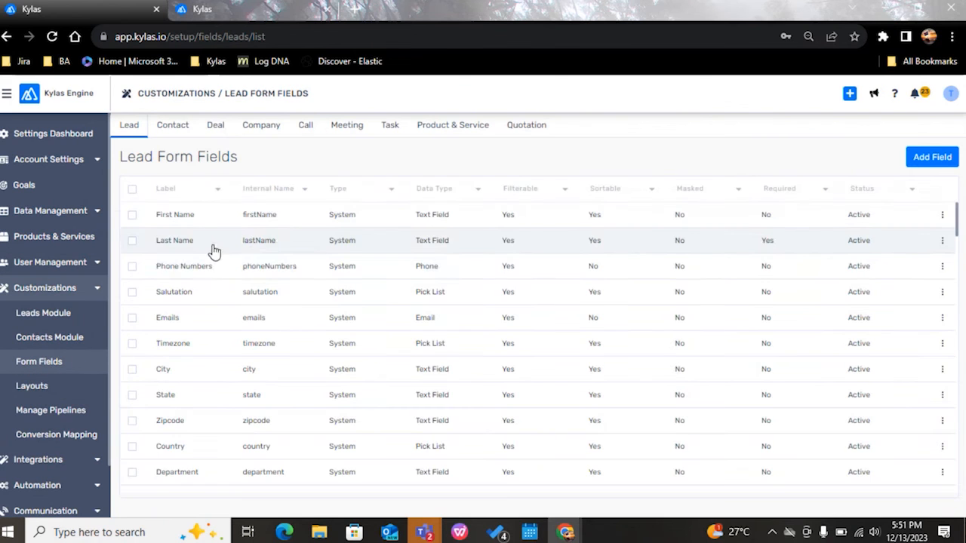
pyautogui.click(207, 270)
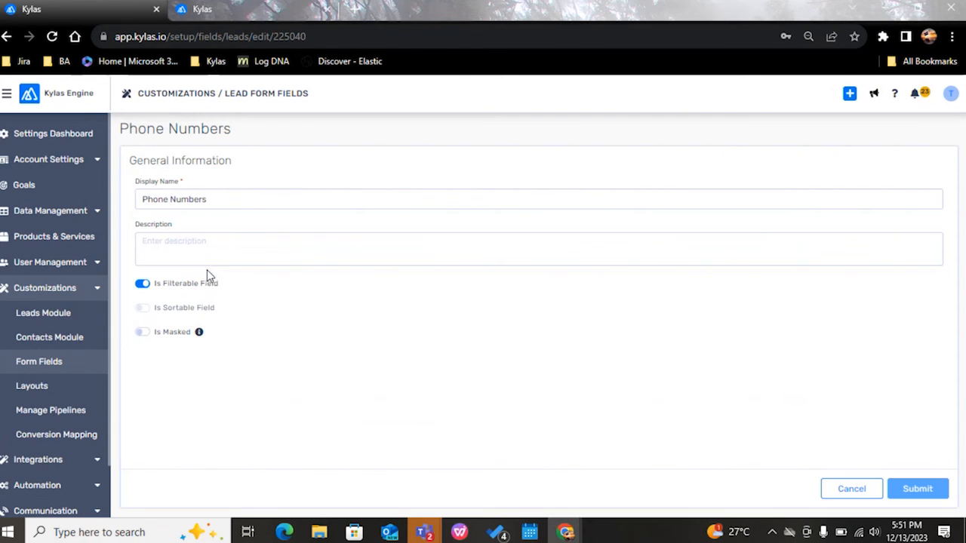
pyautogui.click(143, 333)
pyautogui.click(300, 378)
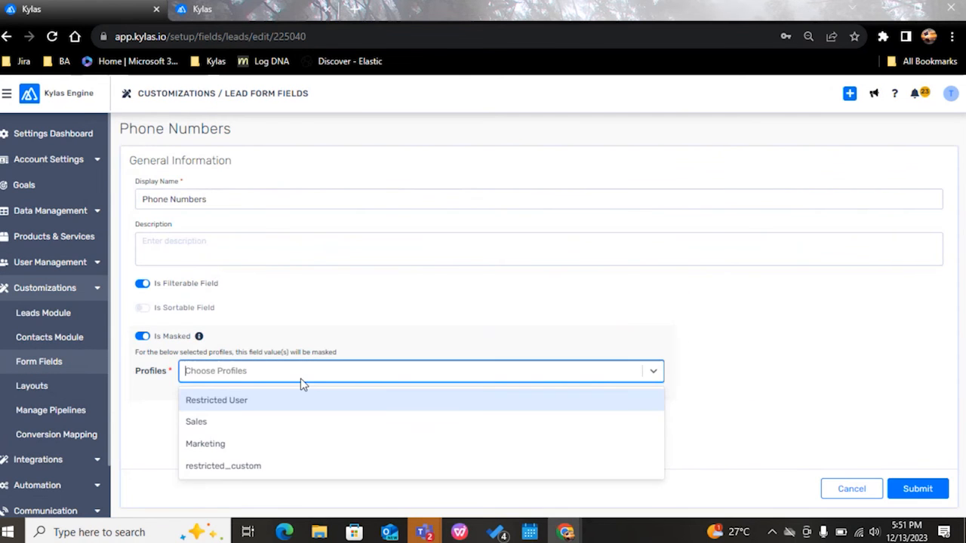
pyautogui.click(243, 472)
pyautogui.click(915, 488)
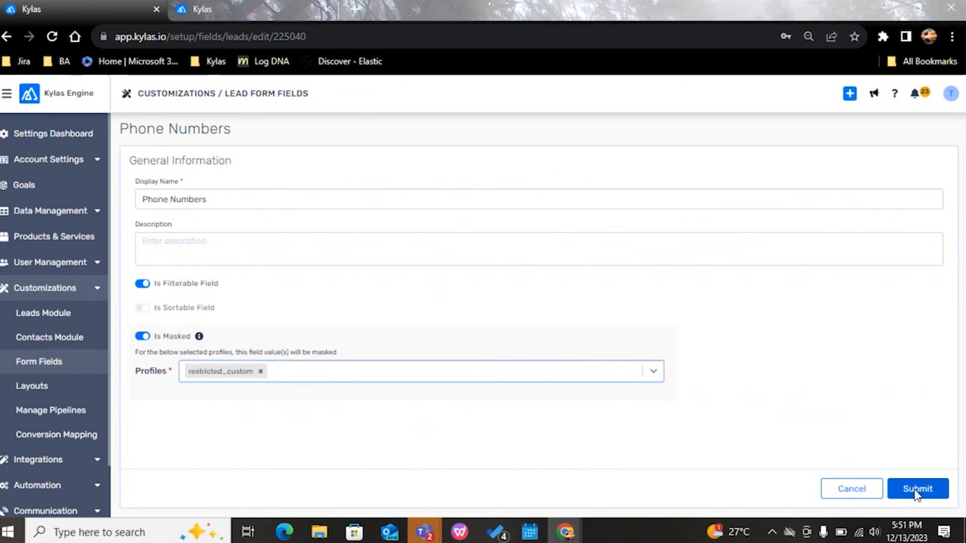
# Step: In the Call form fields, mask Phone Number for the restricted_custom profile and save the field
pyautogui.scroll(-2, 329, 308)
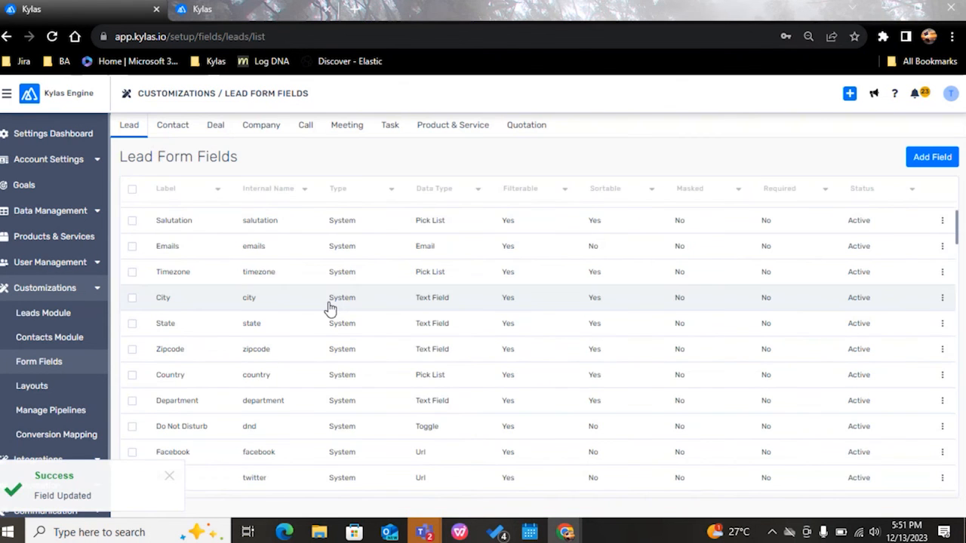
pyautogui.click(308, 126)
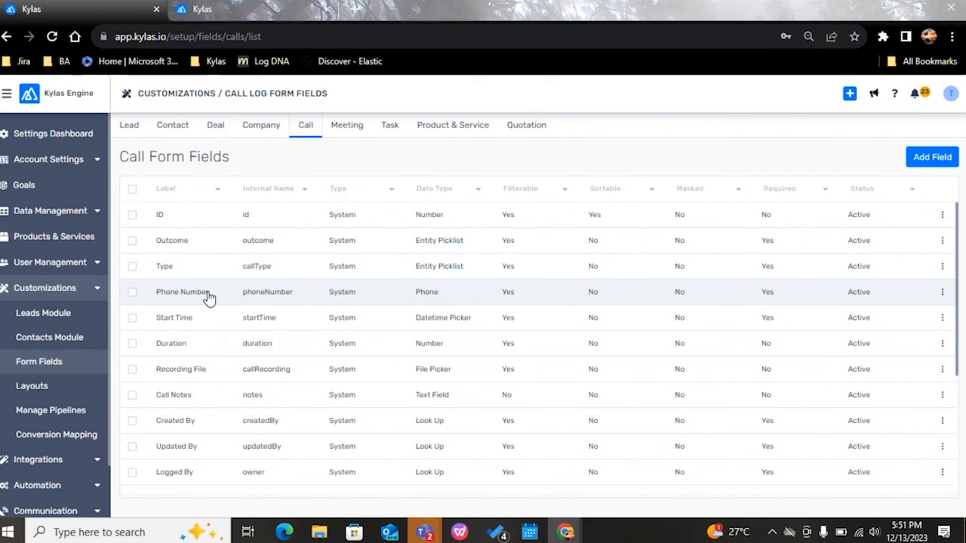
pyautogui.click(209, 292)
pyautogui.click(141, 356)
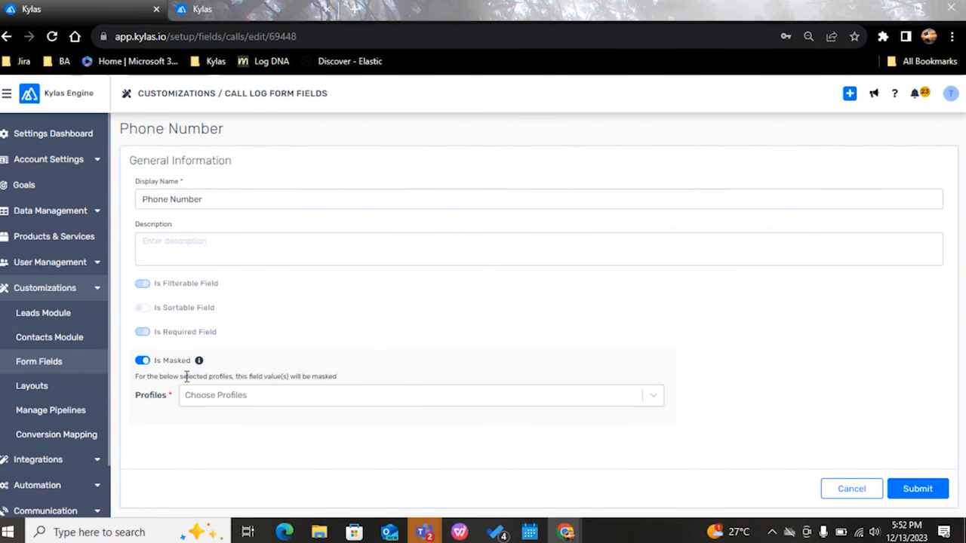
pyautogui.click(209, 404)
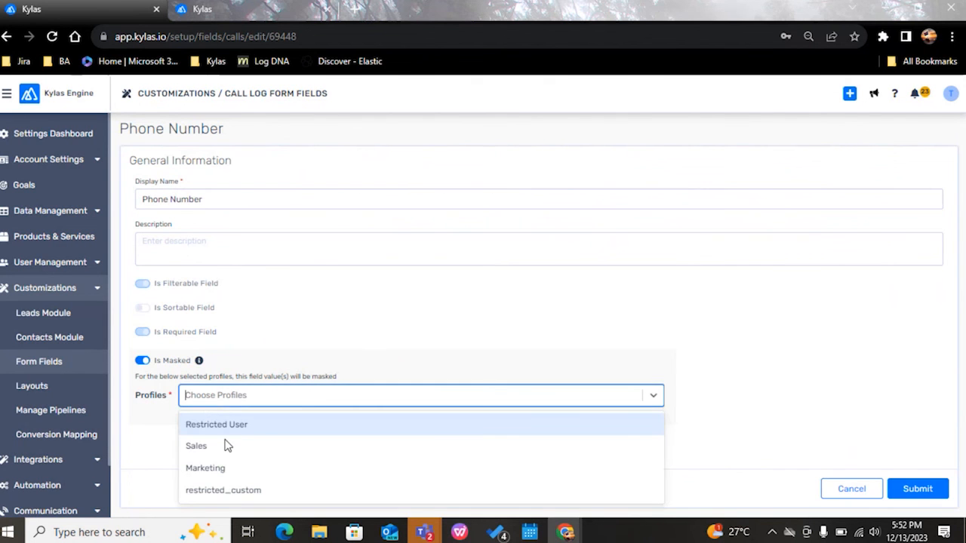
pyautogui.click(224, 491)
pyautogui.click(917, 489)
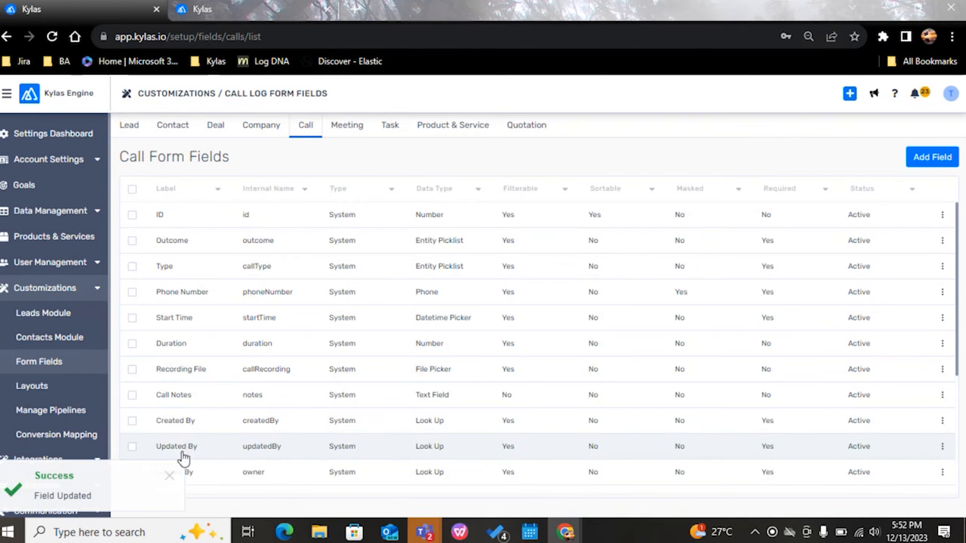
# Step: Switch to the restricted user's Kylas window, sign out, and sign back in with that user's email and password
pyautogui.hotkey('alt', 'Tab')
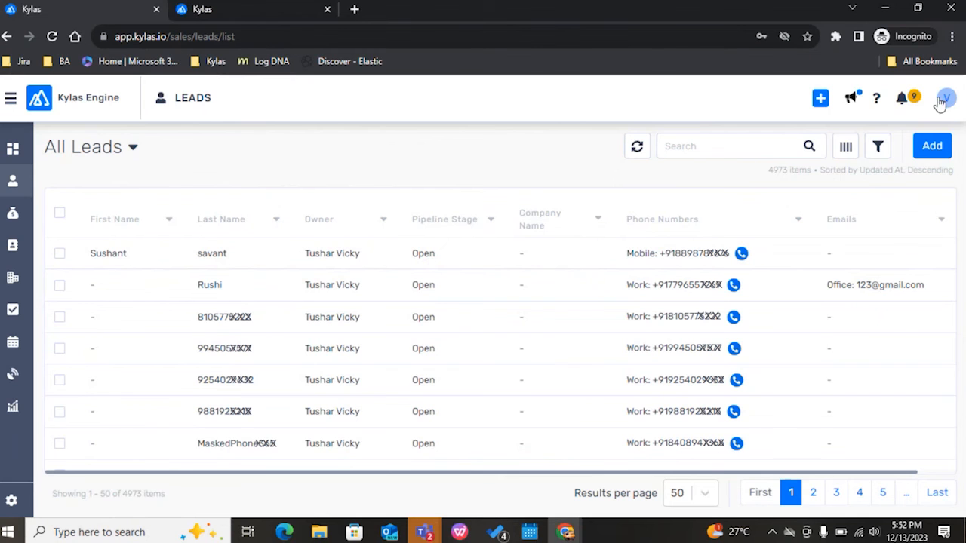
pyautogui.click(946, 98)
pyautogui.click(800, 264)
pyautogui.click(597, 228)
pyautogui.hotkey('ctrl', 'v')
pyautogui.click(602, 281)
pyautogui.write('••••')
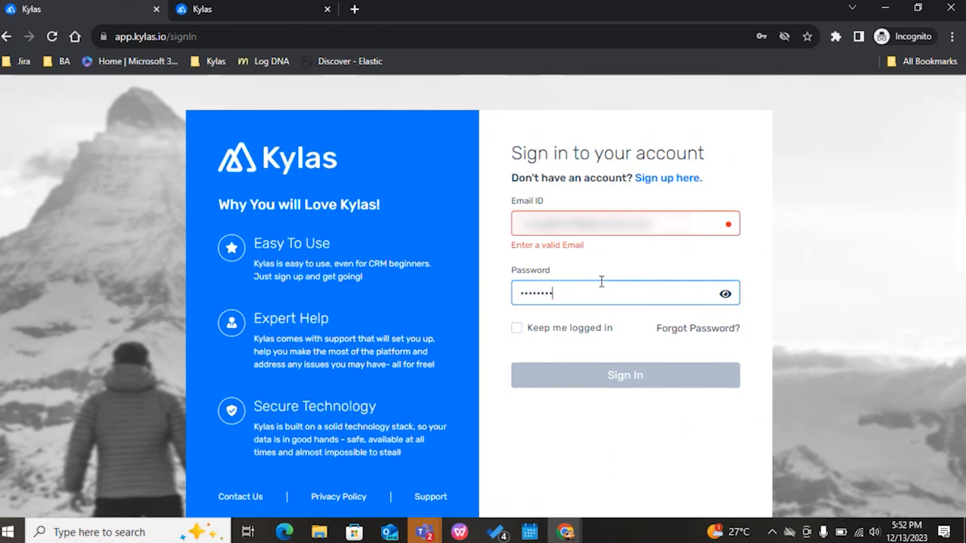
pyautogui.click(524, 218)
pyautogui.press('BackSpace')
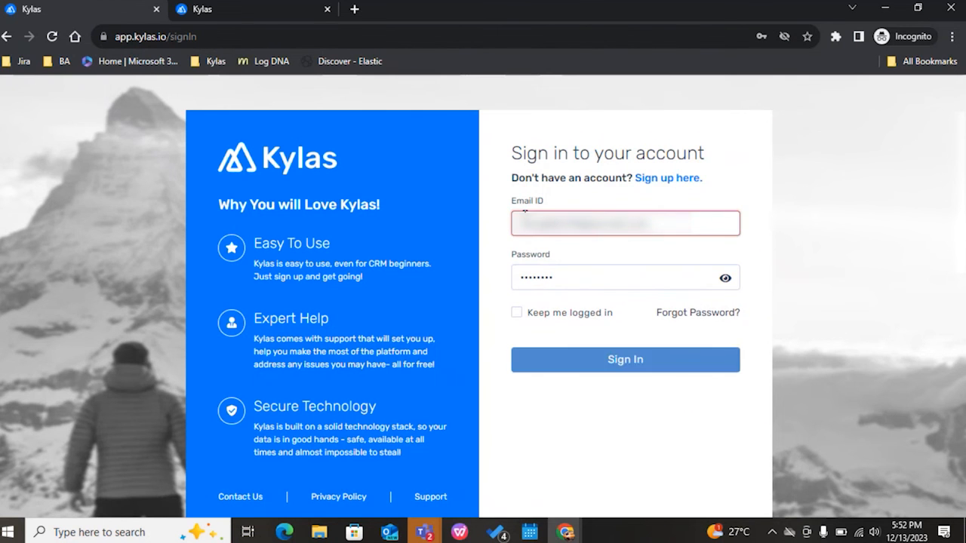
pyautogui.click(661, 369)
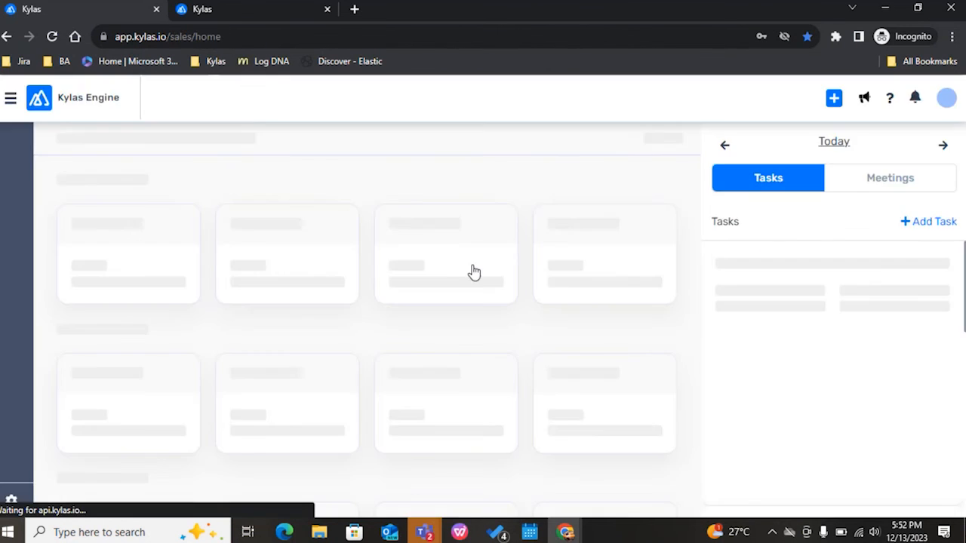
# Step: Open the Leads list and show the browser's Network inspector beside the leads' Phone Numbers column
pyautogui.click(14, 182)
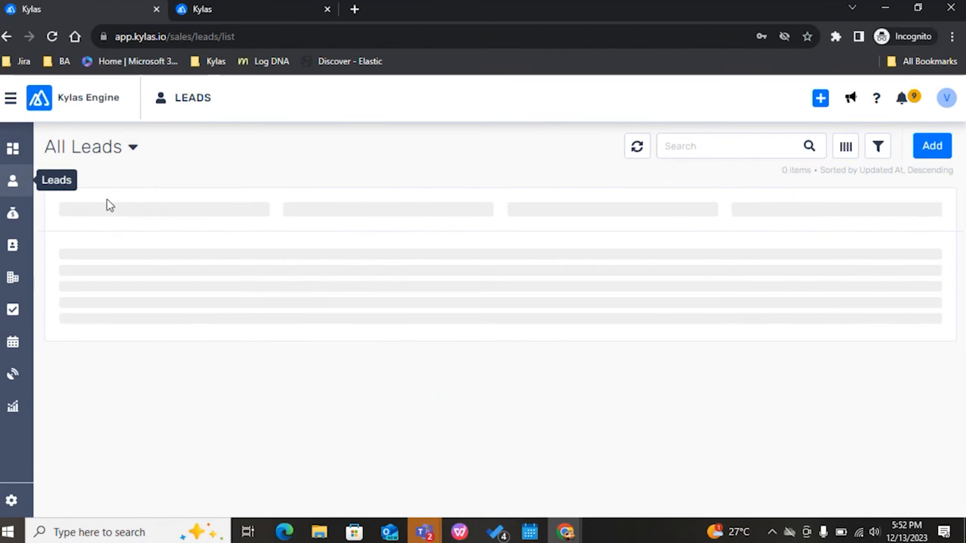
pyautogui.rightClick(512, 154)
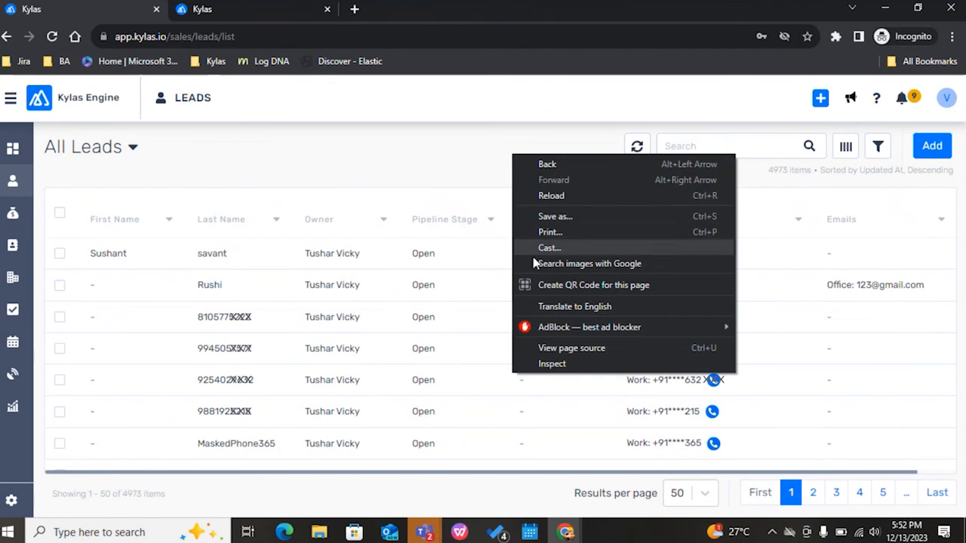
pyautogui.click(551, 365)
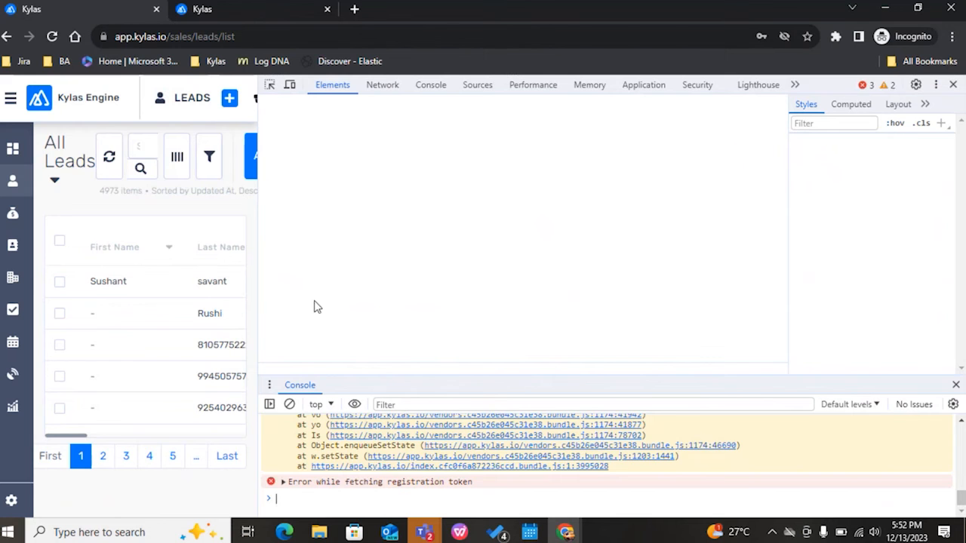
pyautogui.moveTo(259, 292); pyautogui.dragTo(439, 292)
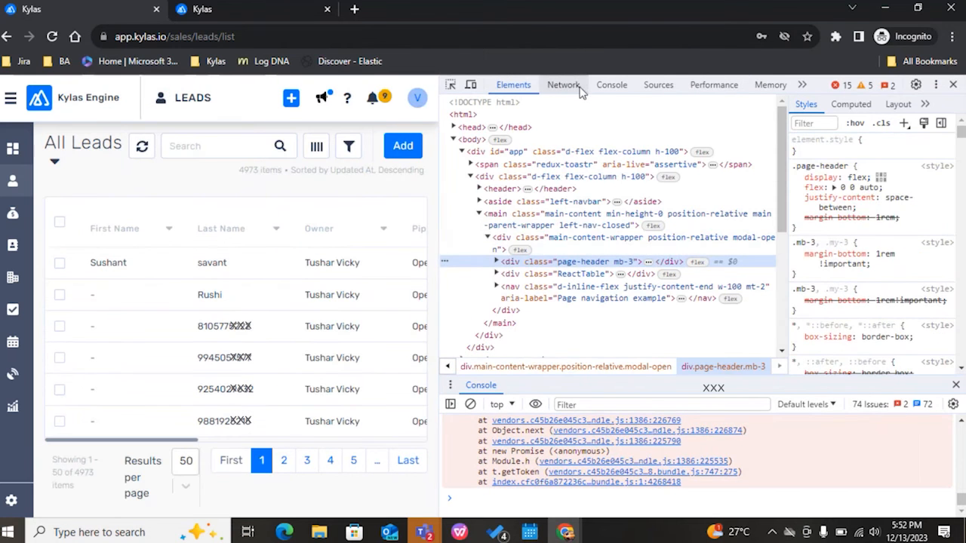
pyautogui.click(564, 85)
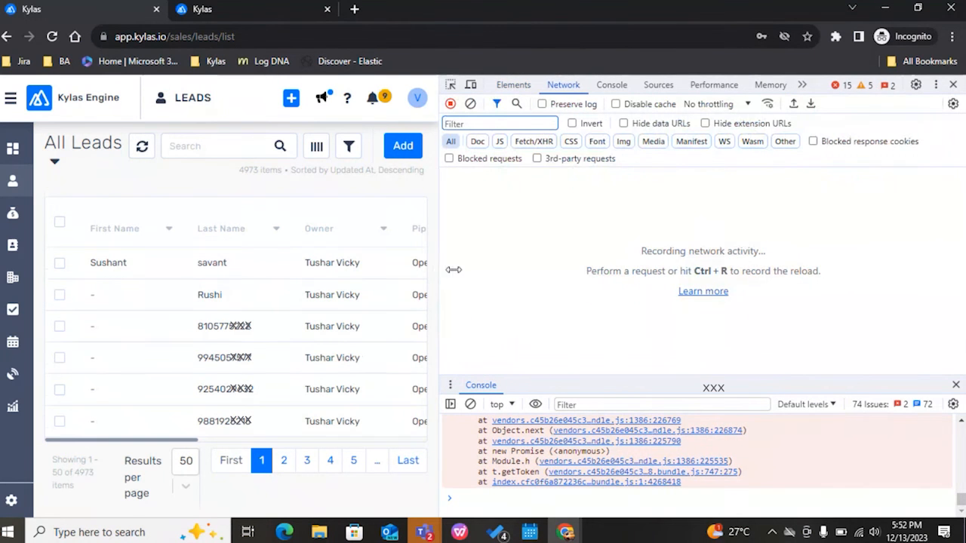
pyautogui.moveTo(441, 272); pyautogui.dragTo(549, 272)
pyautogui.moveTo(295, 462); pyautogui.dragTo(463, 460)
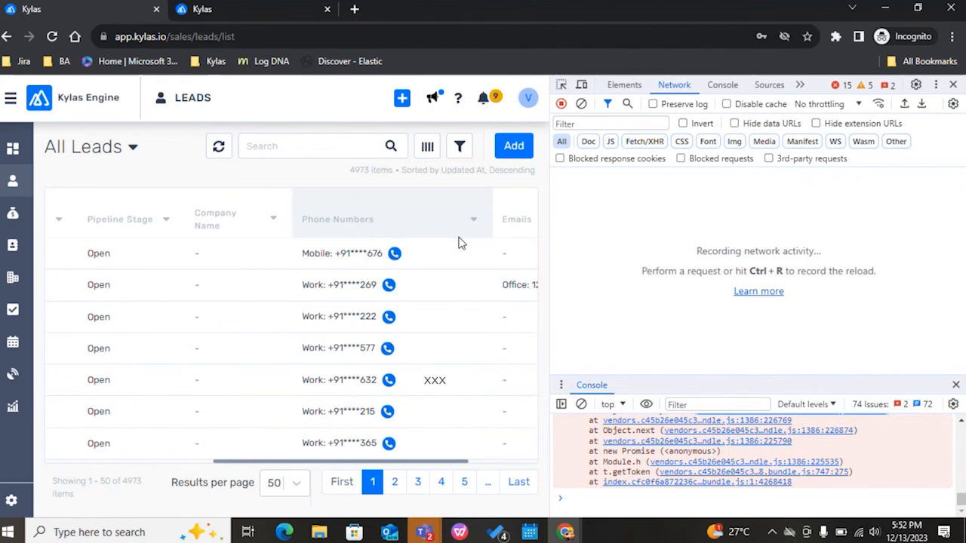
# Step: Start Click To Call for the first lead and examine the phoneNumber parameter in the app request's URL
pyautogui.click(394, 254)
pyautogui.click(615, 194)
pyautogui.moveTo(549, 258); pyautogui.dragTo(192, 259)
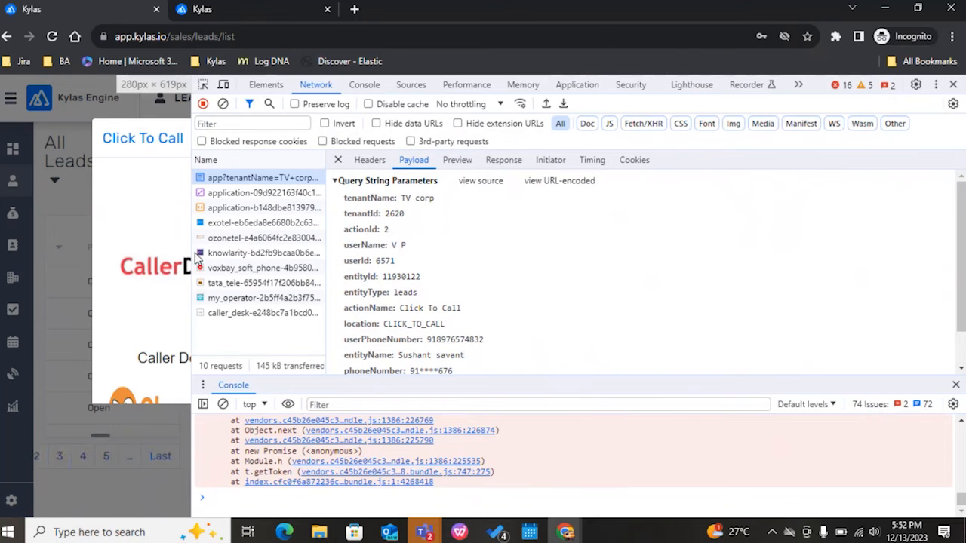
pyautogui.click(369, 160)
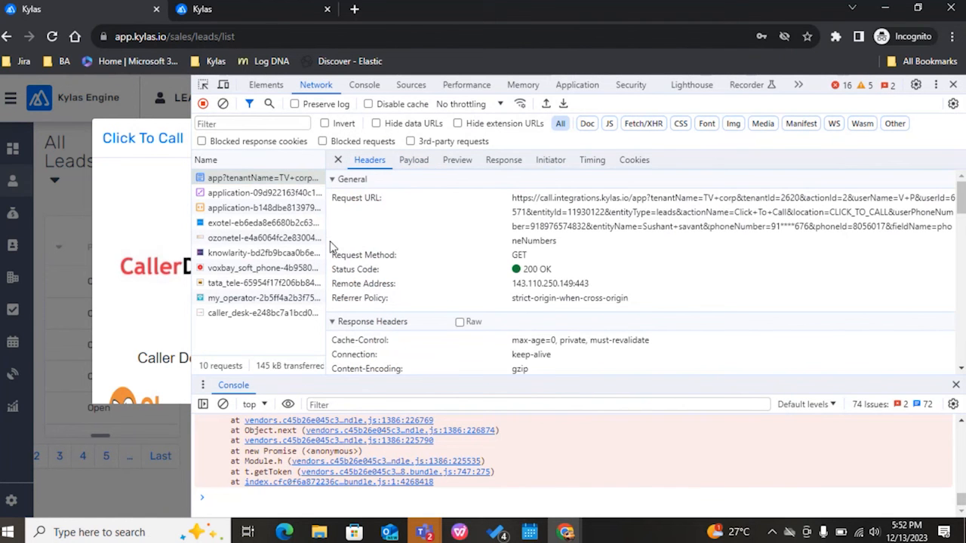
pyautogui.moveTo(325, 238); pyautogui.dragTo(236, 230)
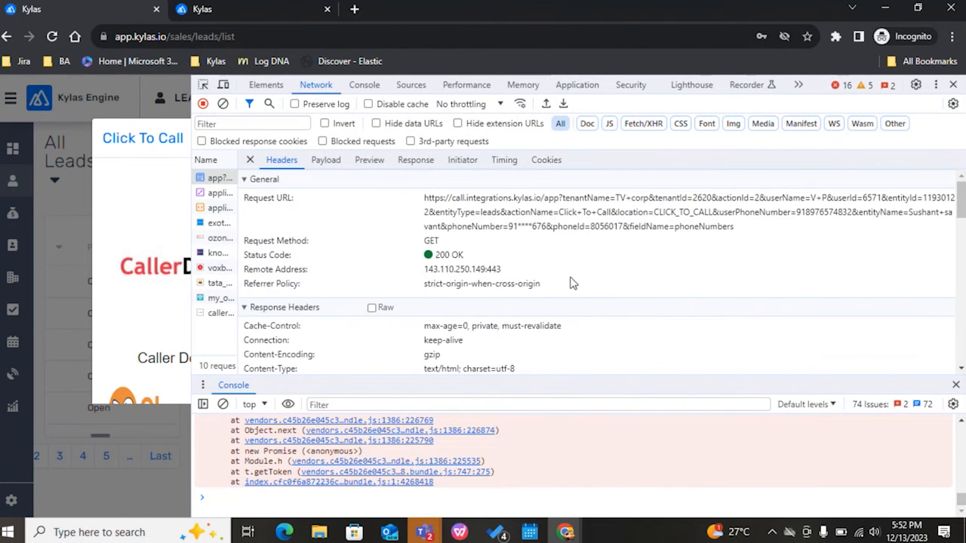
pyautogui.moveTo(452, 232); pyautogui.dragTo(546, 233)
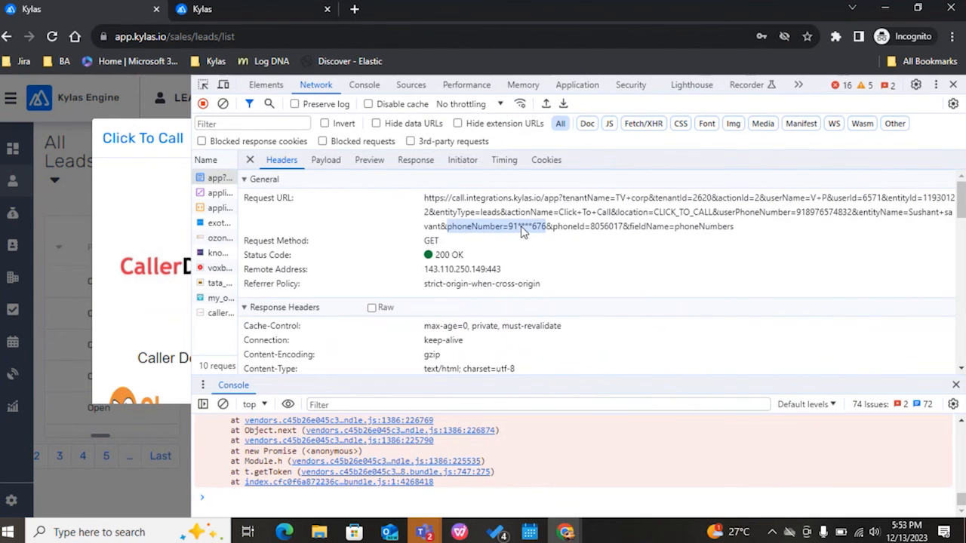
# Step: Close the Network inspector and the Click To Call dialog, and add the Phone Numbers column to the Contacts list
pyautogui.click(953, 84)
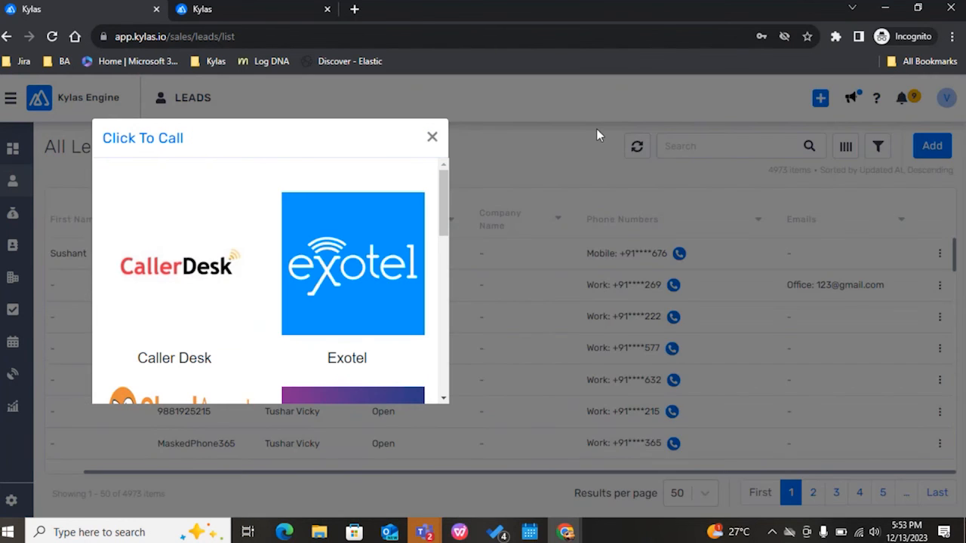
pyautogui.click(433, 137)
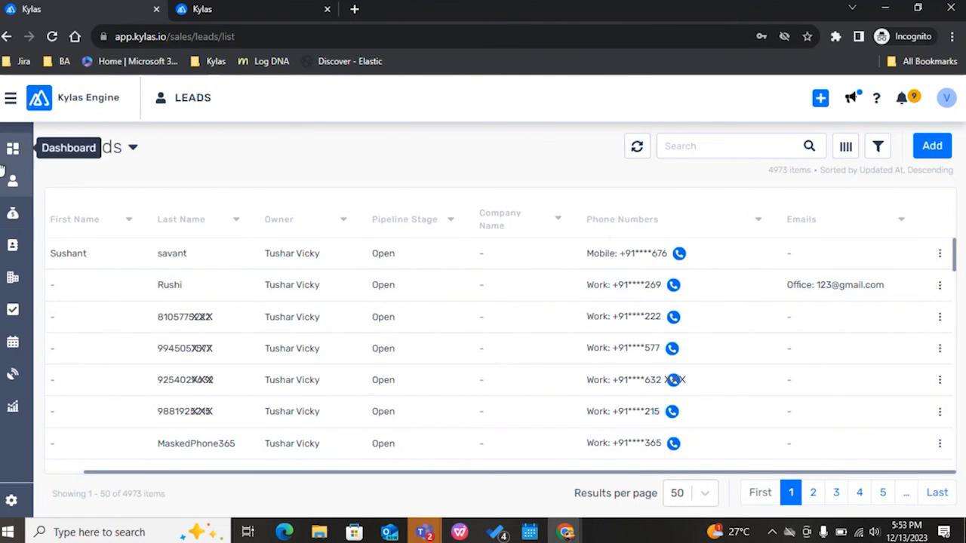
pyautogui.click(13, 245)
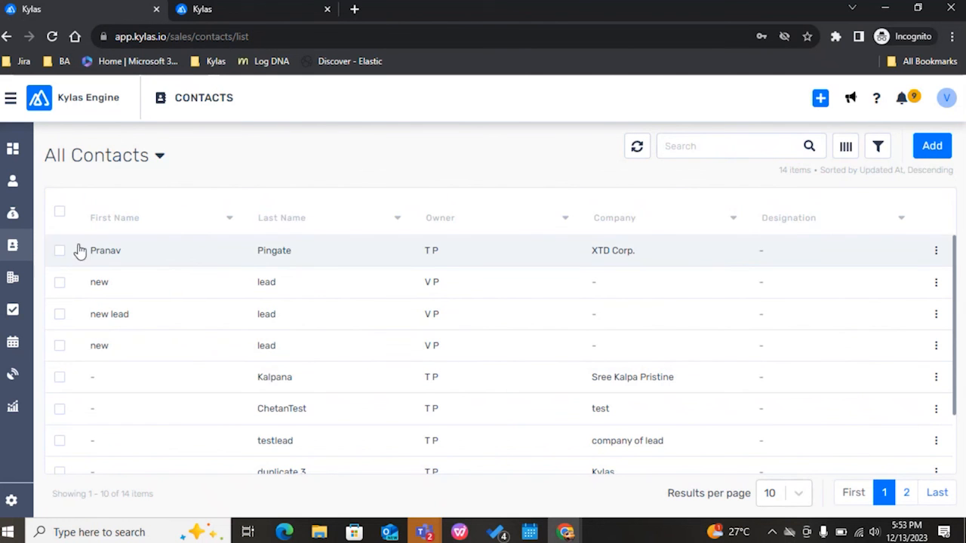
pyautogui.click(845, 146)
pyautogui.write('phone')
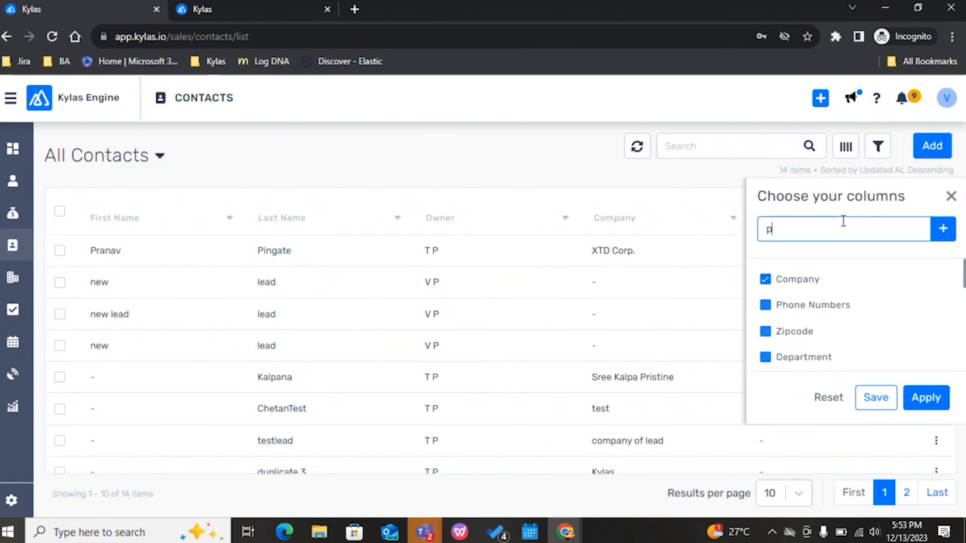
pyautogui.click(769, 285)
pyautogui.click(925, 398)
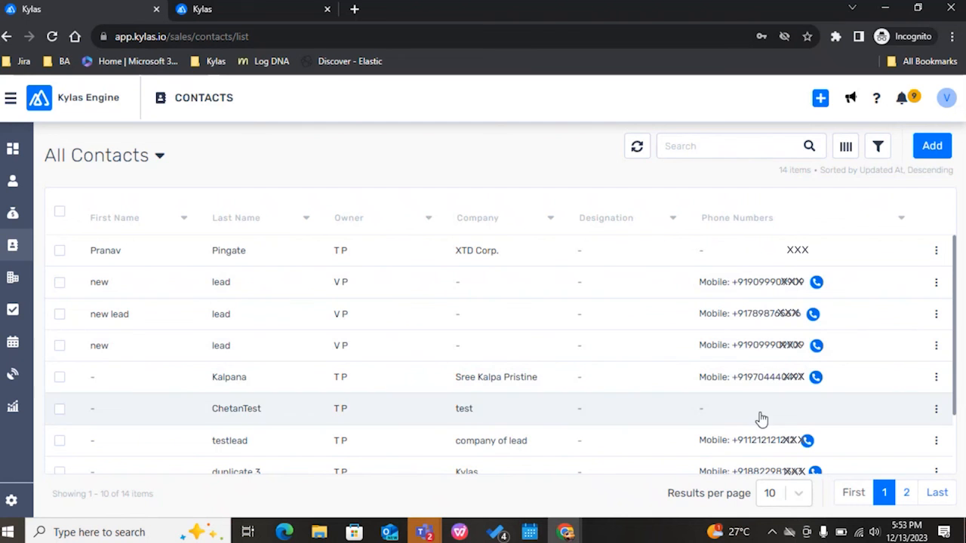
# Step: Examine the Phone Numbers column in the Companies list and the Phone Number of the first entry in Call Logs
pyautogui.click(13, 278)
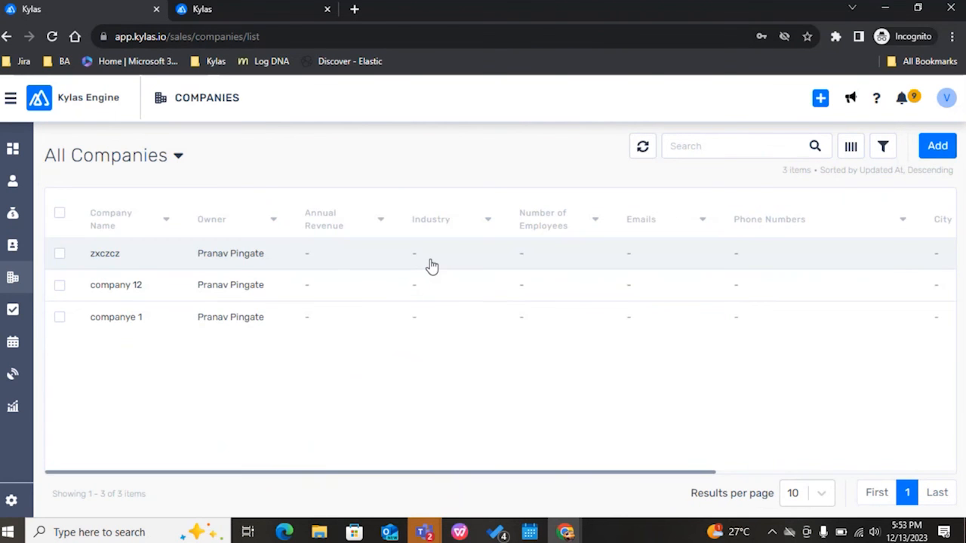
pyautogui.click(850, 147)
pyautogui.scroll(-5, 771, 279)
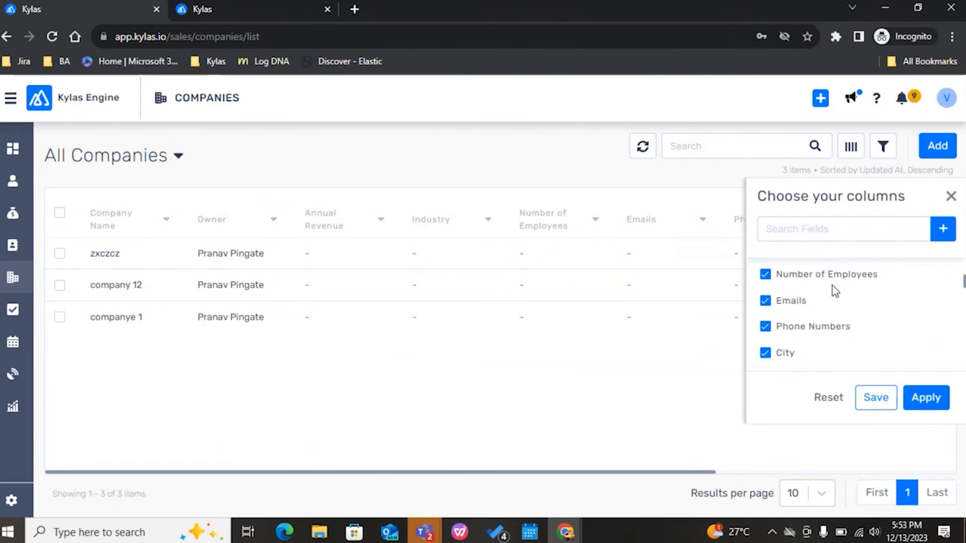
pyautogui.scroll(2, 823, 309)
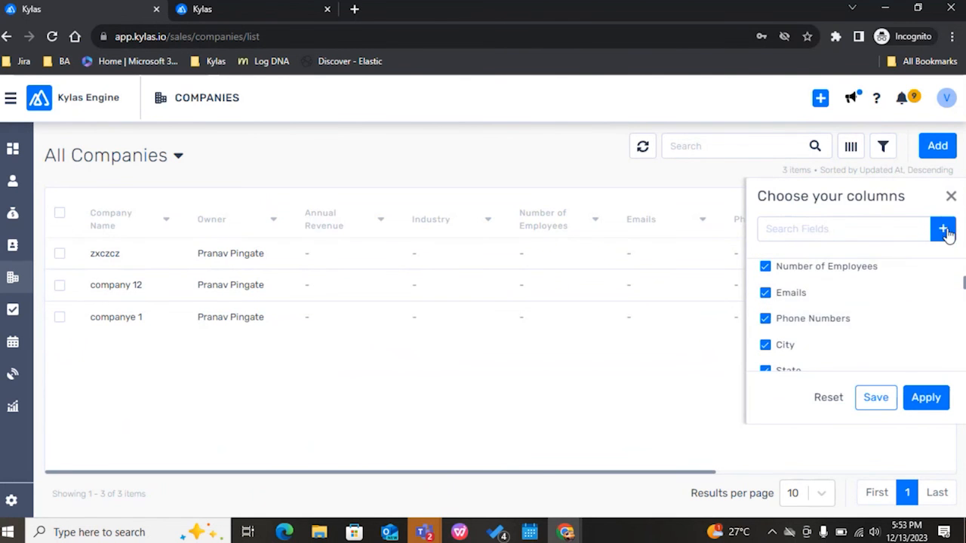
pyautogui.click(951, 197)
pyautogui.moveTo(544, 478); pyautogui.dragTo(852, 463)
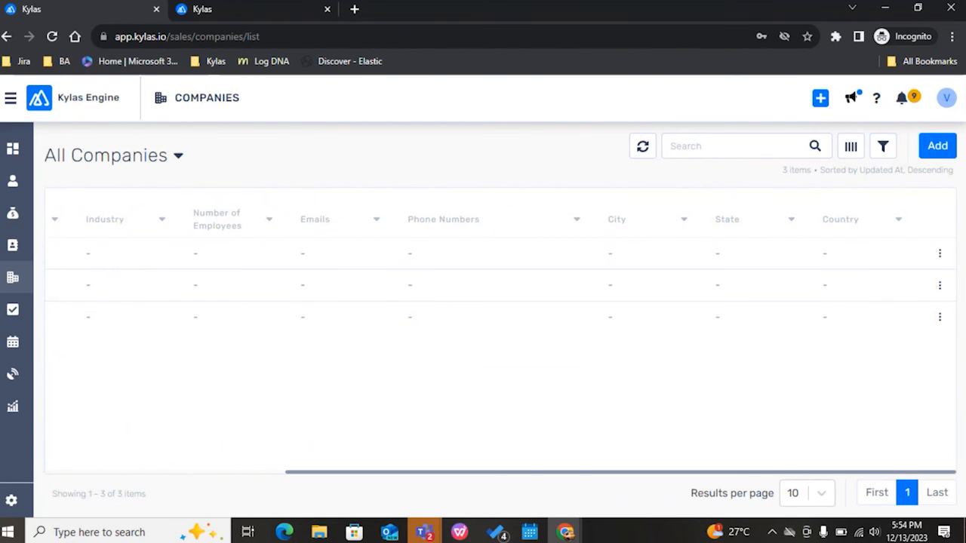
pyautogui.moveTo(13, 375)
pyautogui.click(74, 382)
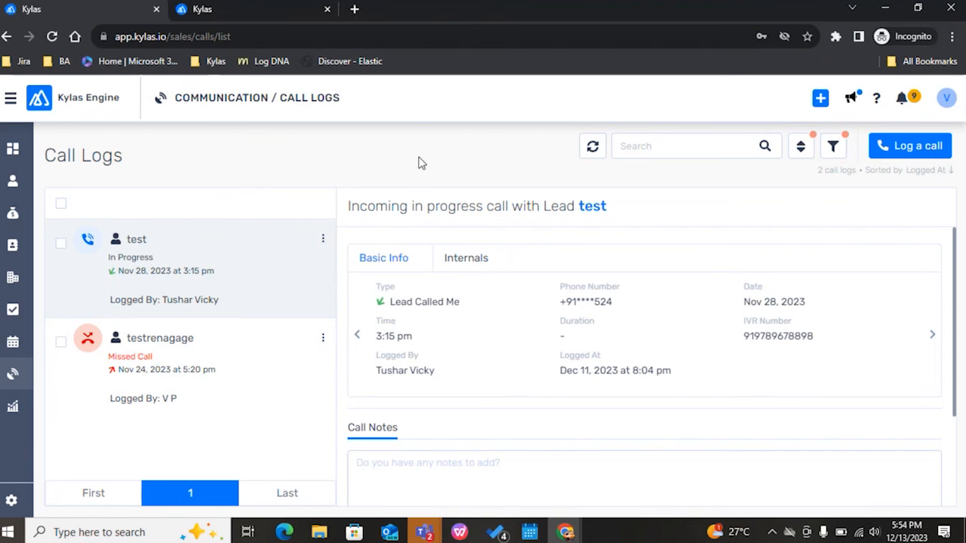
# Step: Find the test lead by its phone number and highlight the first {#var#} placeholder in its newest message
pyautogui.click(13, 181)
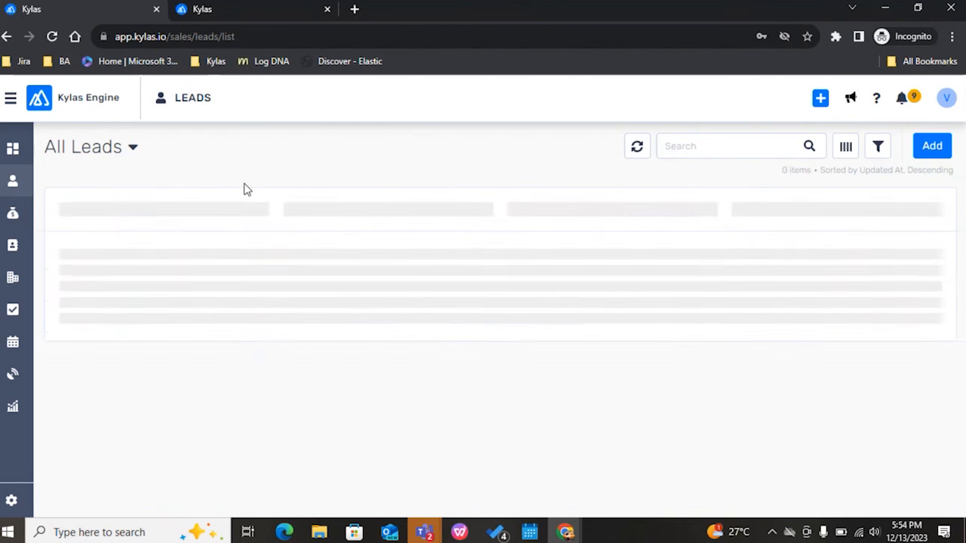
pyautogui.click(718, 147)
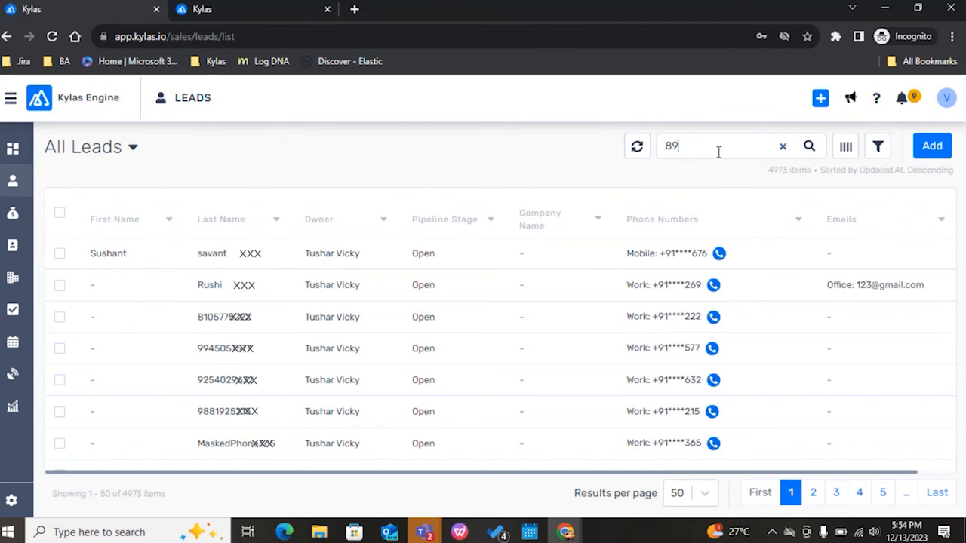
pyautogui.press('Return')
pyautogui.click(498, 255)
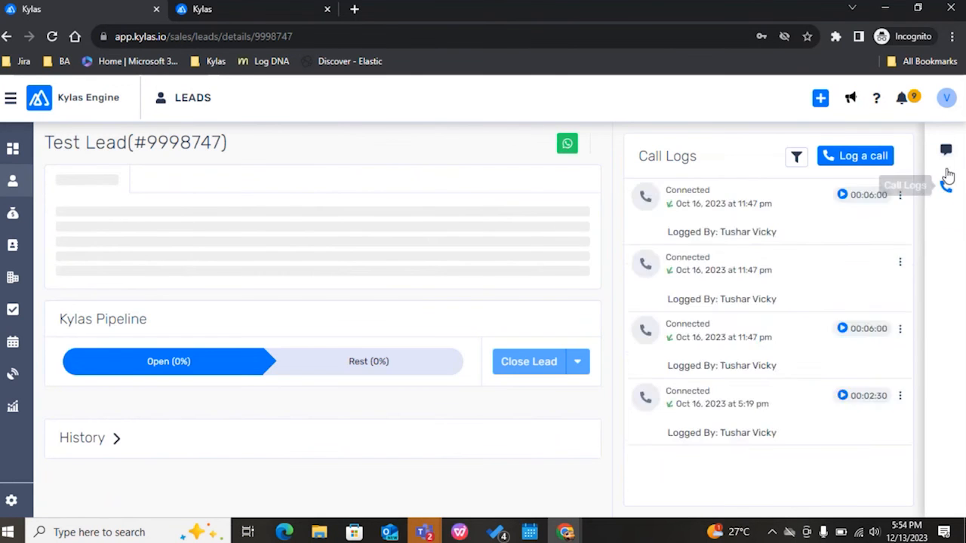
pyautogui.click(946, 149)
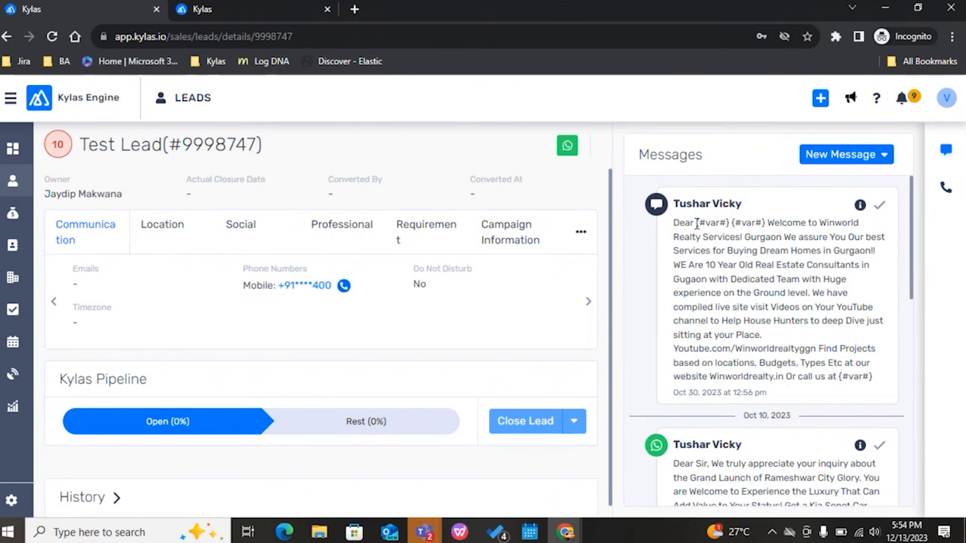
pyautogui.moveTo(696, 224); pyautogui.dragTo(729, 225)
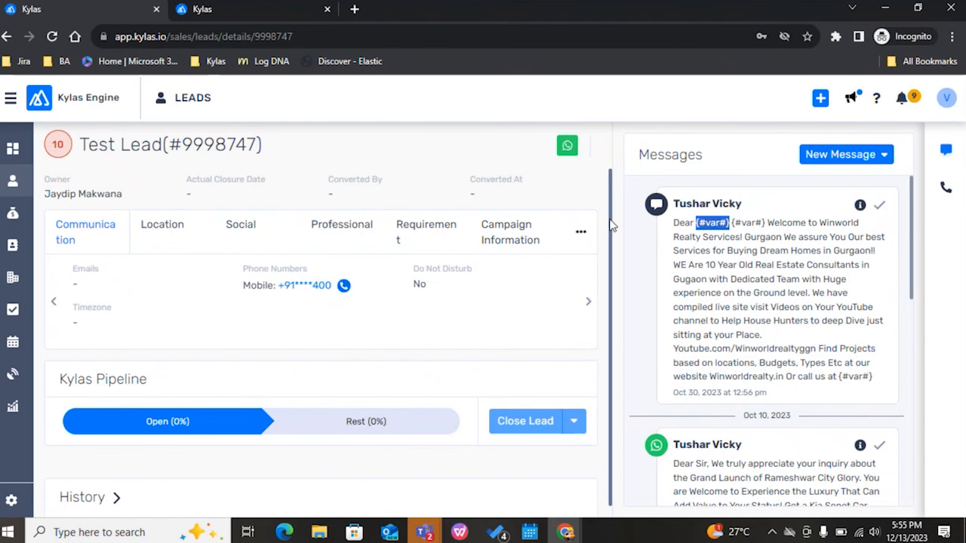
# Step: Switch to the admin's Kylas window and review the masking settings of Phone Numbers in the Lead form fields
pyautogui.hotkey('alt', 'Tab')
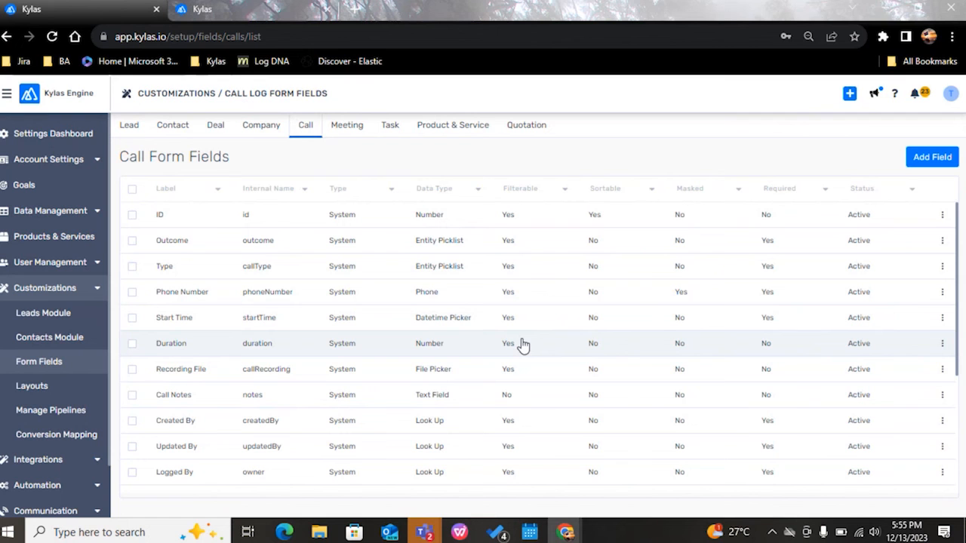
pyautogui.scroll(-2, 521, 345)
pyautogui.scroll(2, 521, 345)
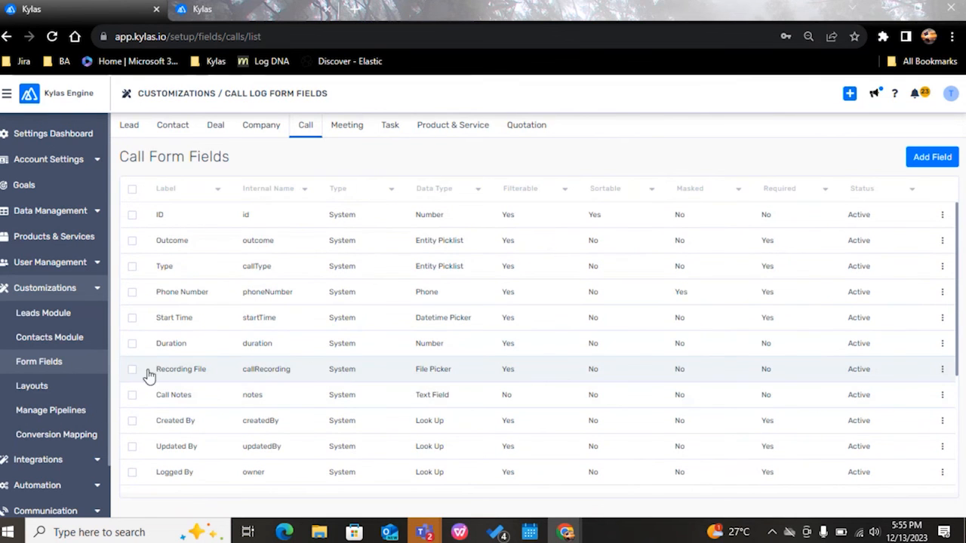
pyautogui.click(70, 363)
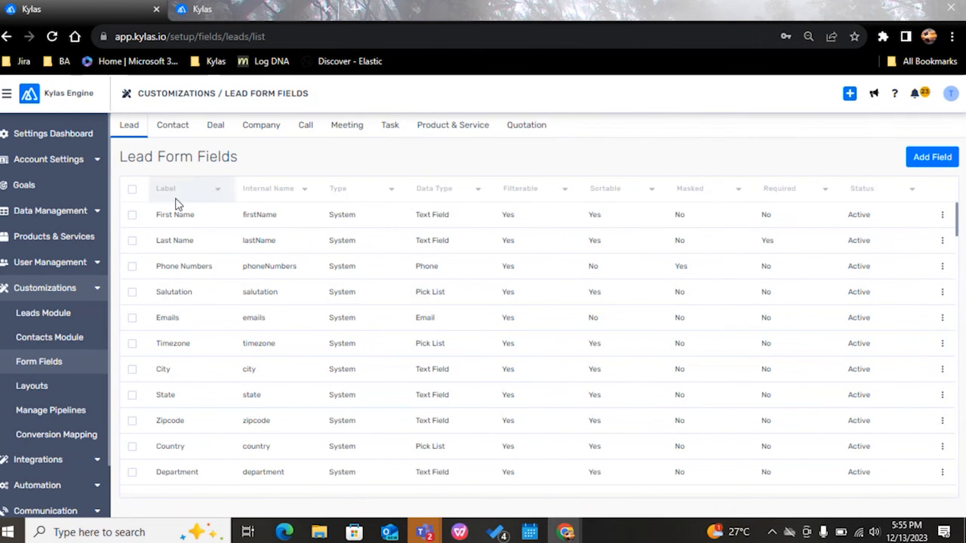
pyautogui.click(199, 265)
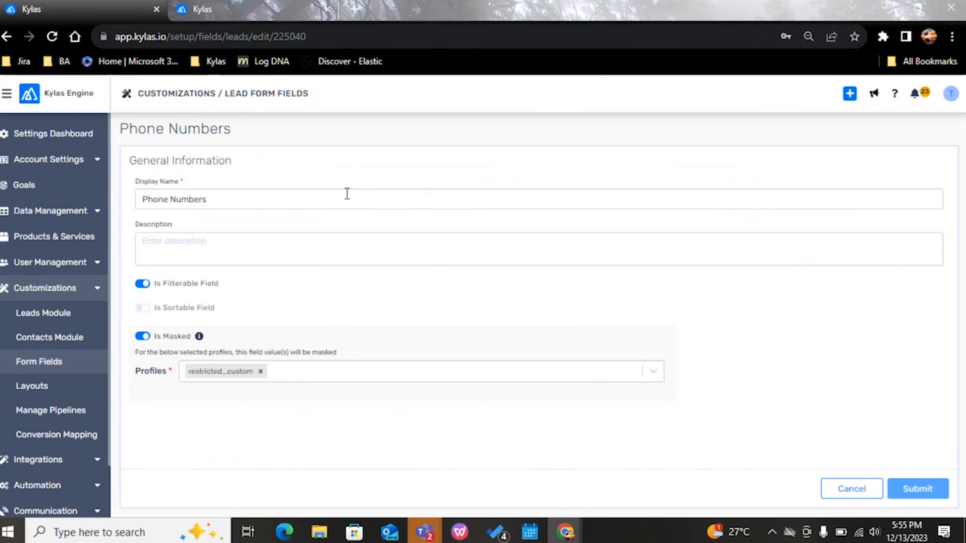
pyautogui.click(83, 363)
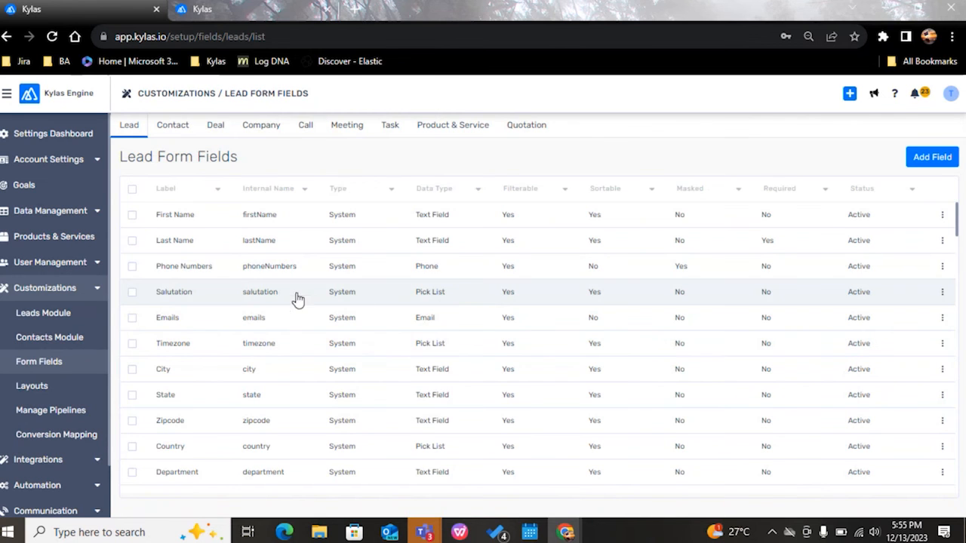
# Step: Review the Contact and Company form fields and the masking settings of Phone Number in the Call form fields
pyautogui.click(173, 126)
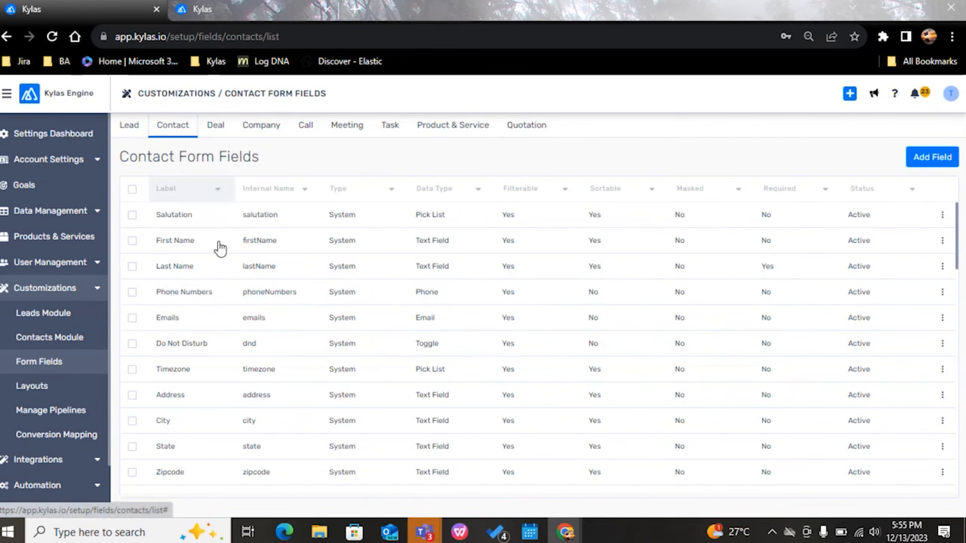
pyautogui.click(271, 129)
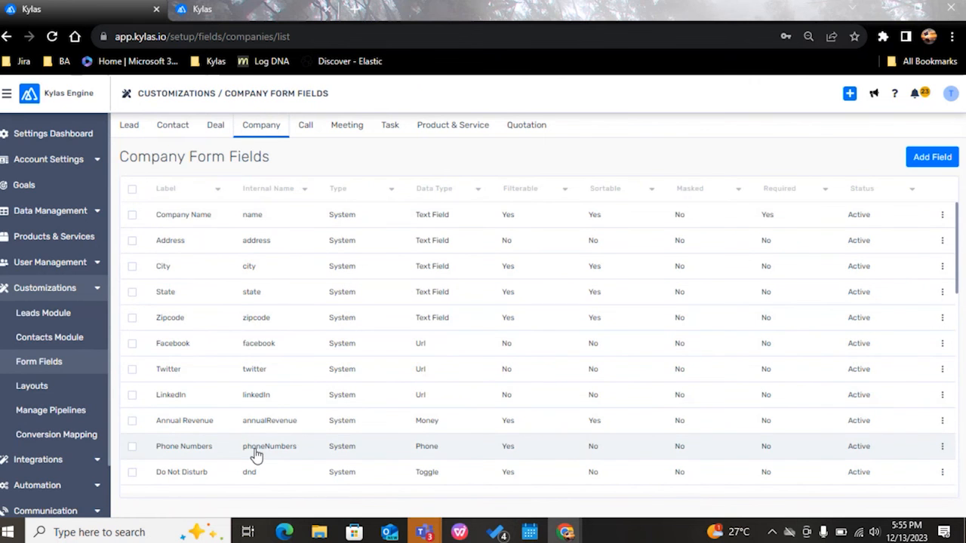
pyautogui.scroll(-1, 361, 379)
pyautogui.click(306, 129)
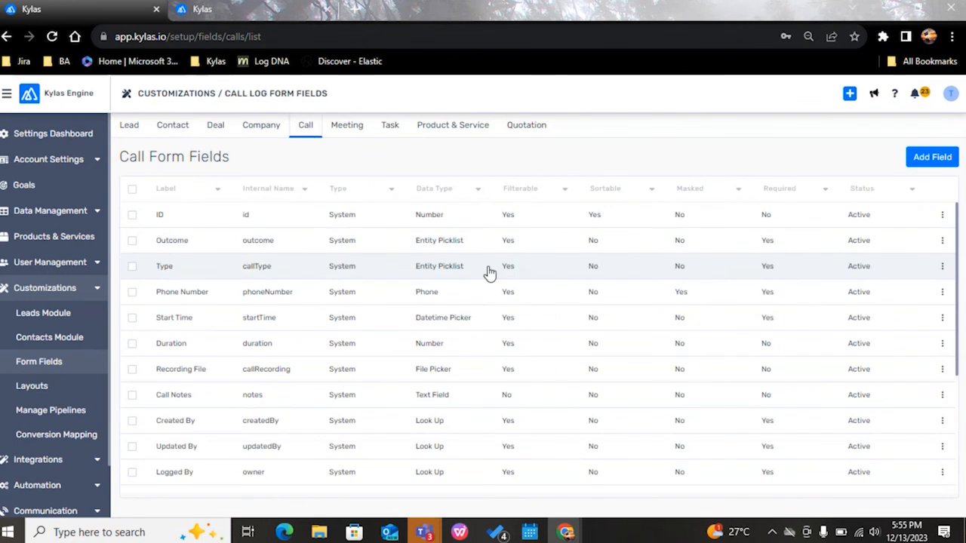
pyautogui.click(324, 300)
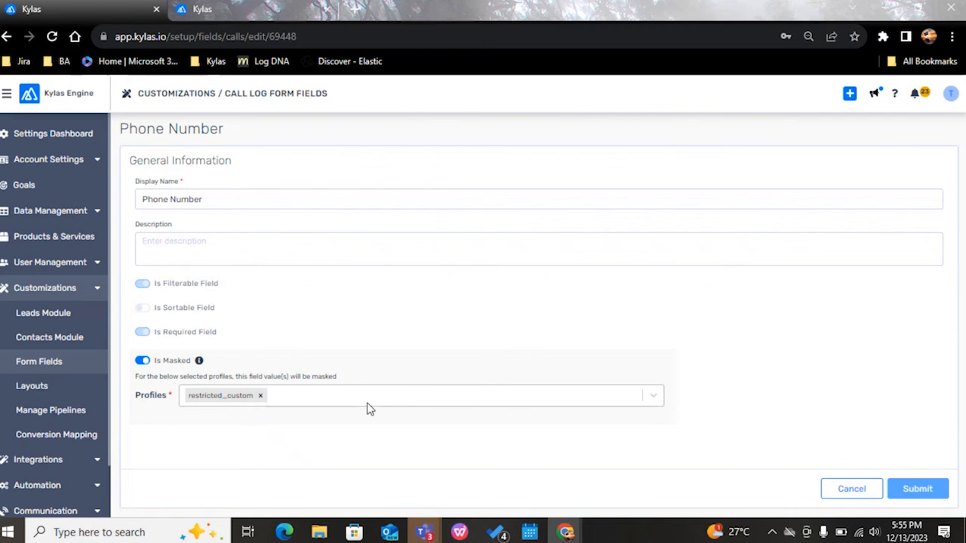
pyautogui.scroll(-2, 43, 367)
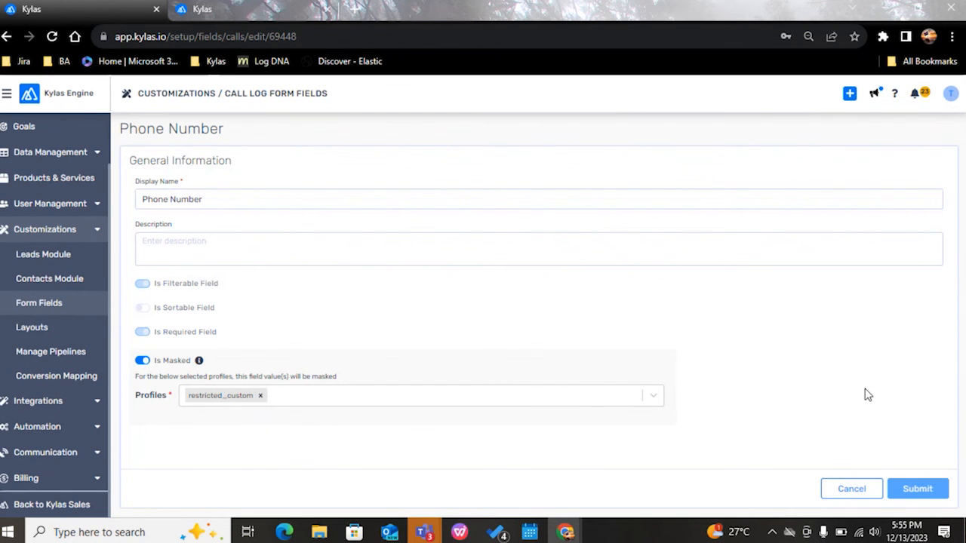
# Step: Switch back to the restricted user's Kylas window and open the first lead in the Leads list
pyautogui.hotkey('alt', 'Tab')
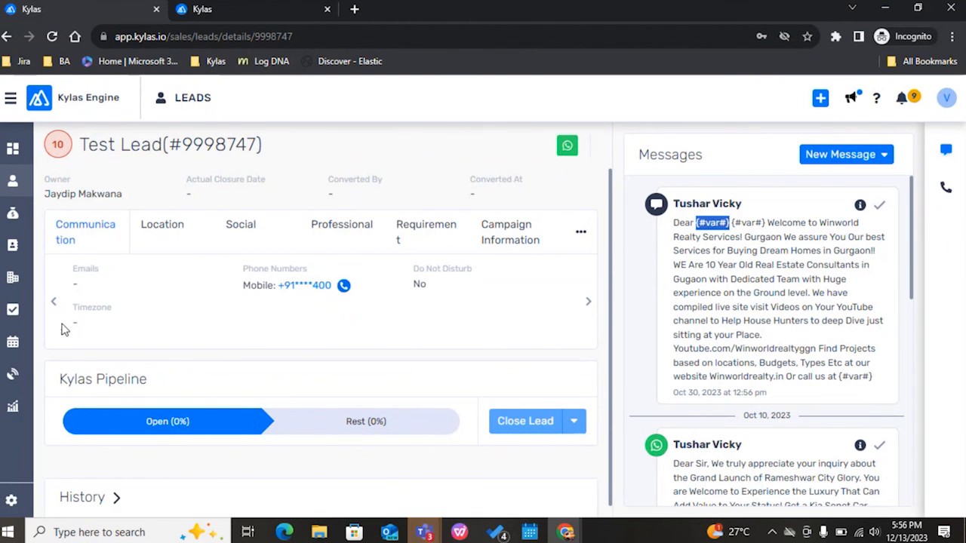
pyautogui.click(16, 184)
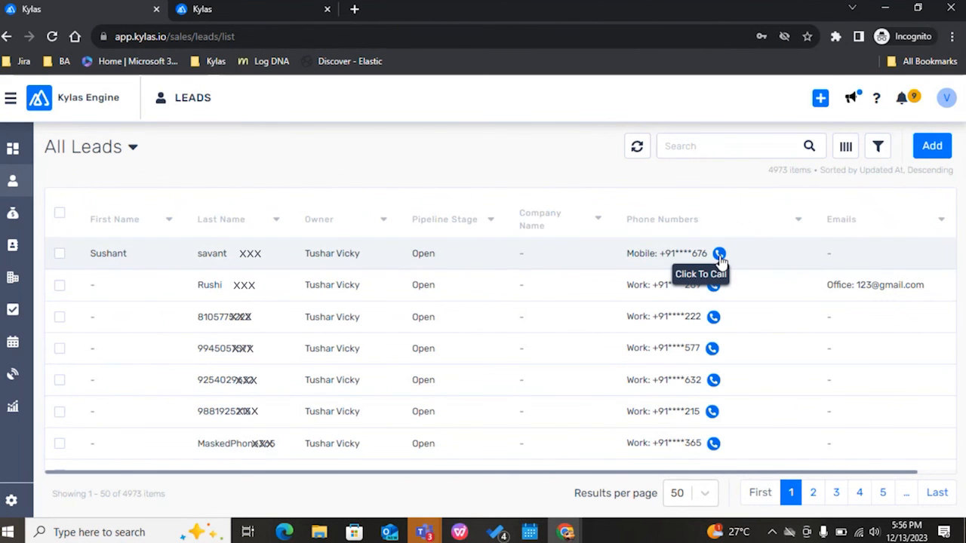
pyautogui.click(394, 264)
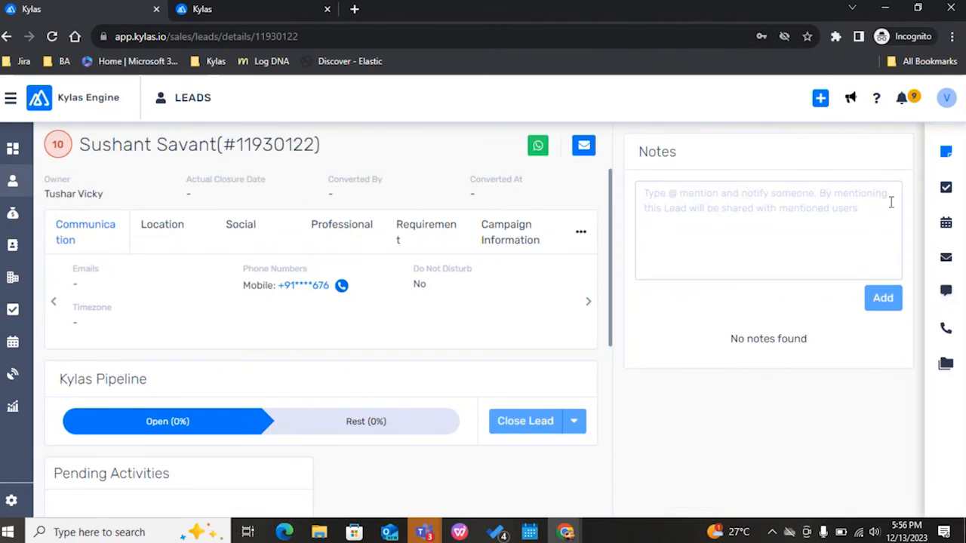
# Step: Start a new WhatsApp message from the lead's Messages to show the available messaging apps
pyautogui.click(946, 291)
pyautogui.click(879, 154)
pyautogui.click(854, 210)
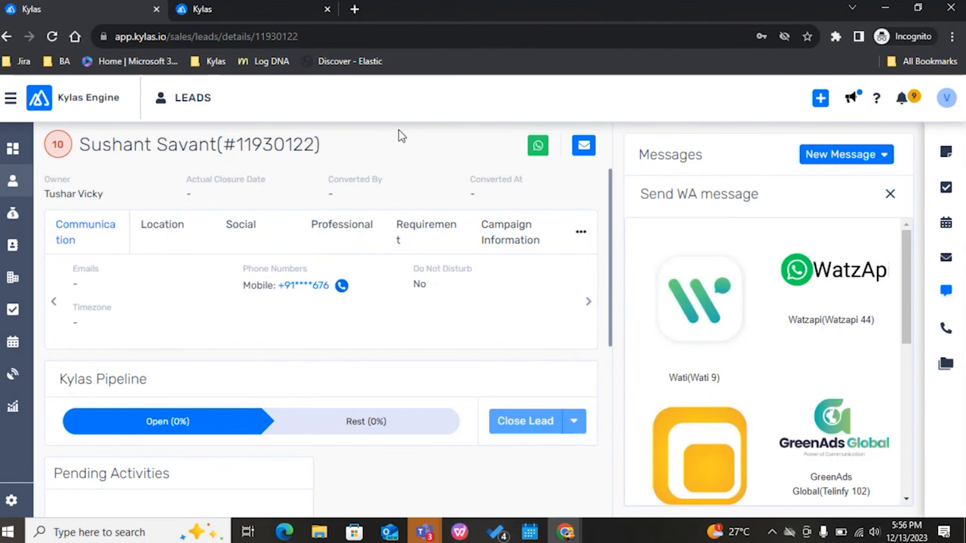
# Step: Switch to the Microsoft Teams meeting window and stop sharing the screen
pyautogui.hotkey('alt', 'Tab')
pyautogui.hotkey('alt', 'Tab')
pyautogui.hotkey('alt', 'Tab')
pyautogui.hotkey('alt', 'Tab')
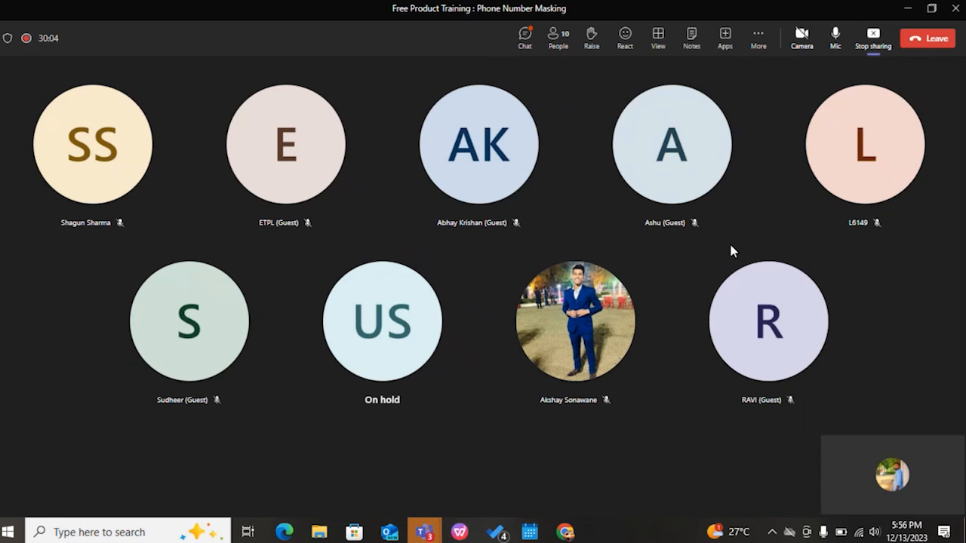
pyautogui.click(878, 41)
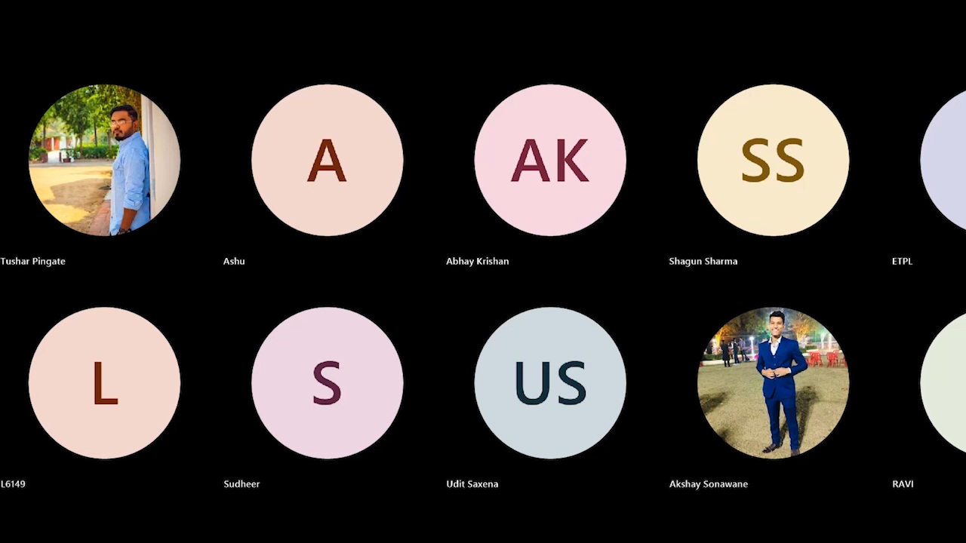